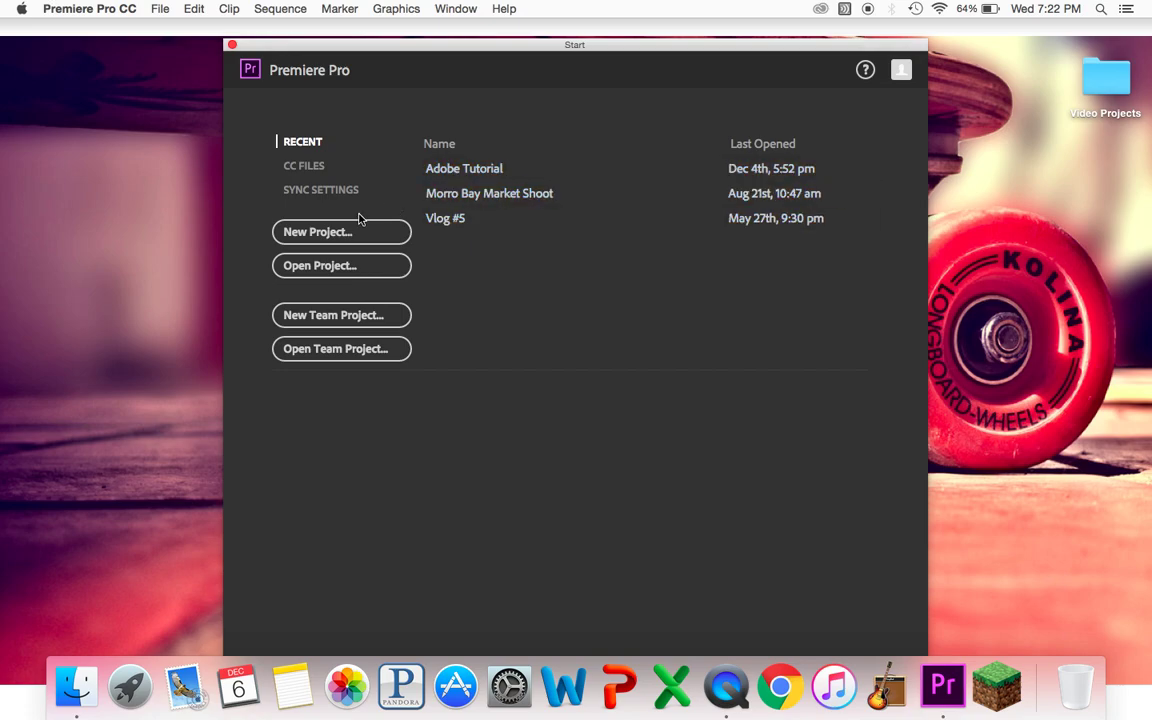
- Create a new project named "Adobe Tutorial" in the Adboe Tutorial folder, overwriting the existing project
left_click(335, 233)
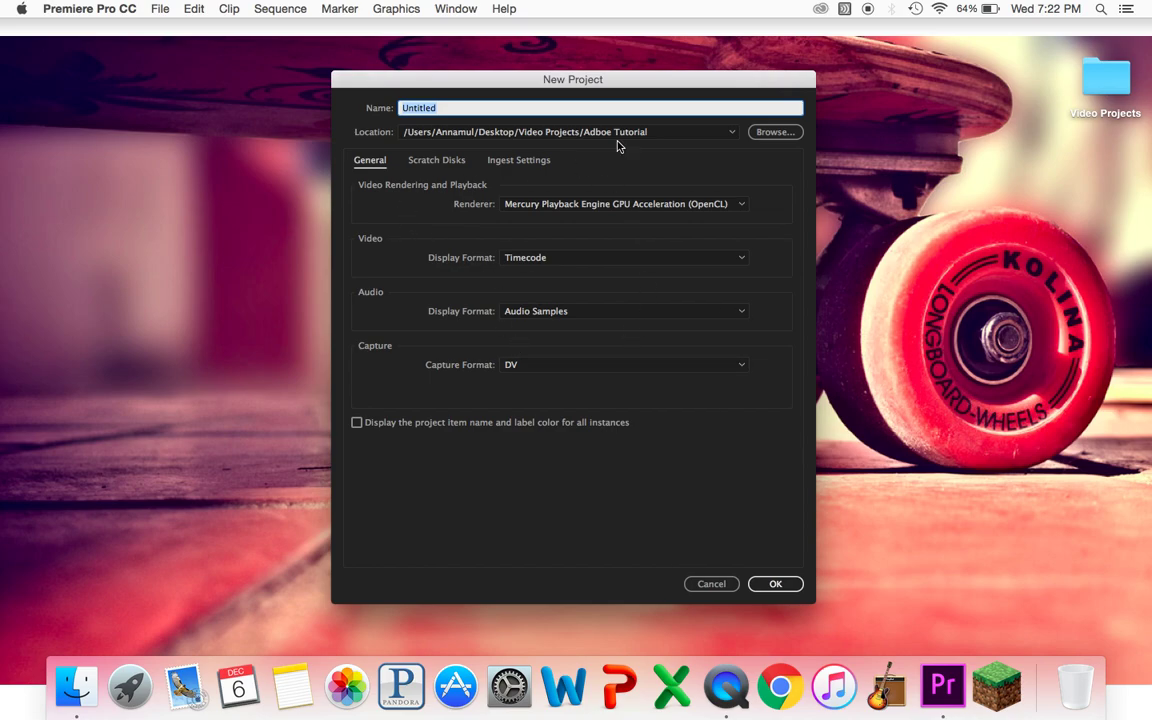
type("Adobe Tutorial")
left_click(776, 585)
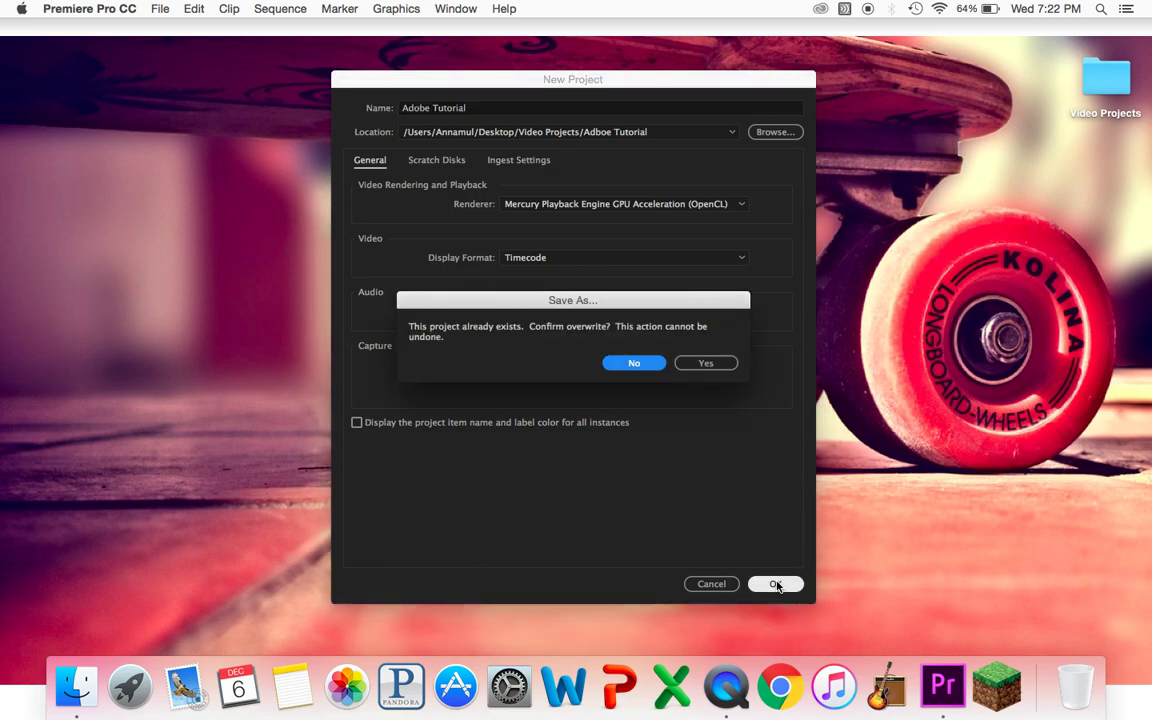
left_click(692, 362)
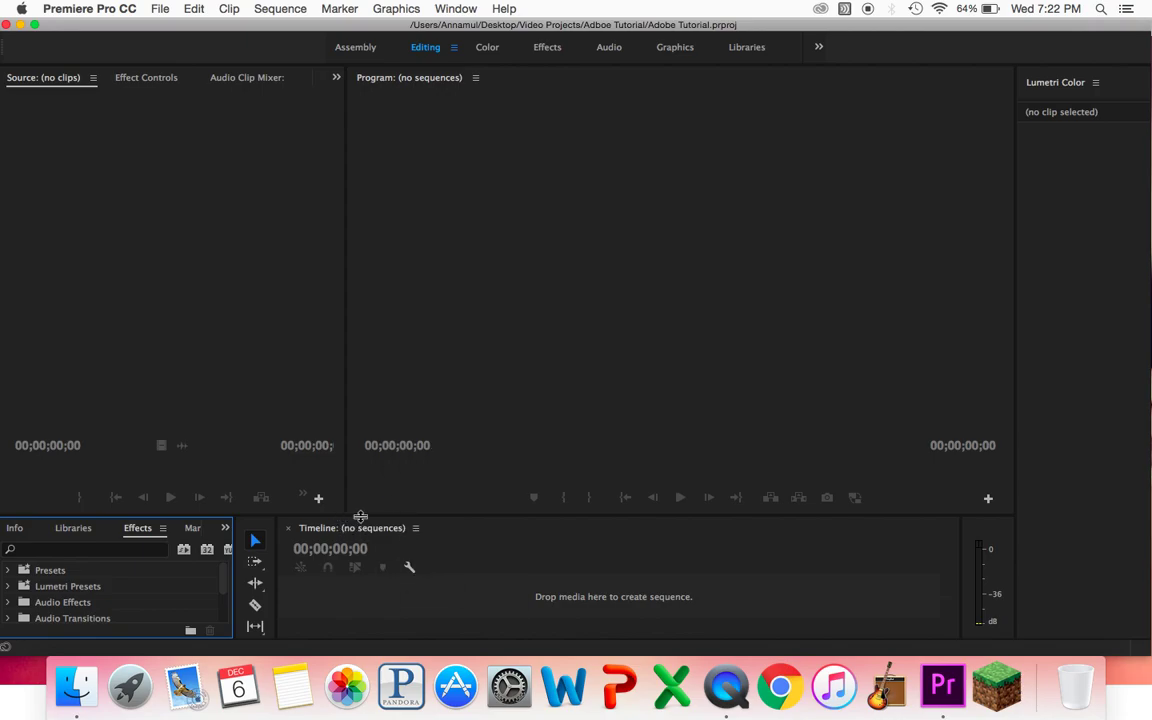
- Enlarge the Timeline area, widen the Source monitor slightly and bring the Project panel to the front
left_click_drag(360, 508, 350, 444)
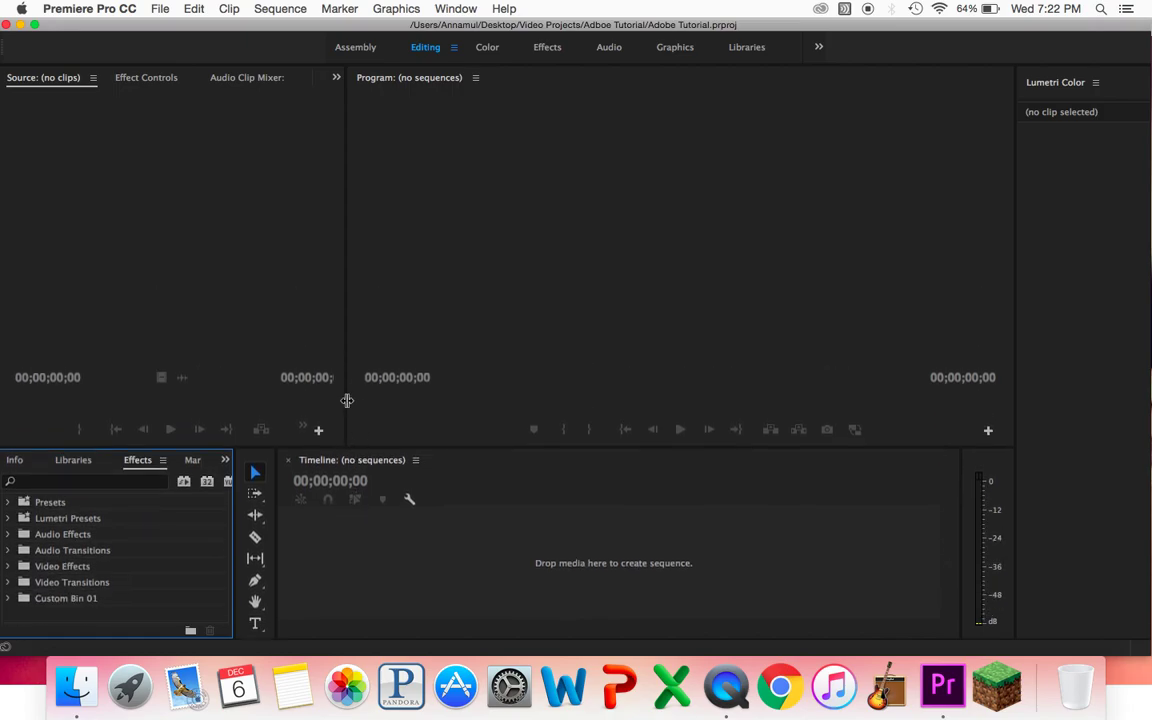
mouse_move(346, 400)
left_mouse_down()
mouse_move(275, 406)
mouse_move(321, 383)
mouse_move(353, 392)
left_mouse_up()
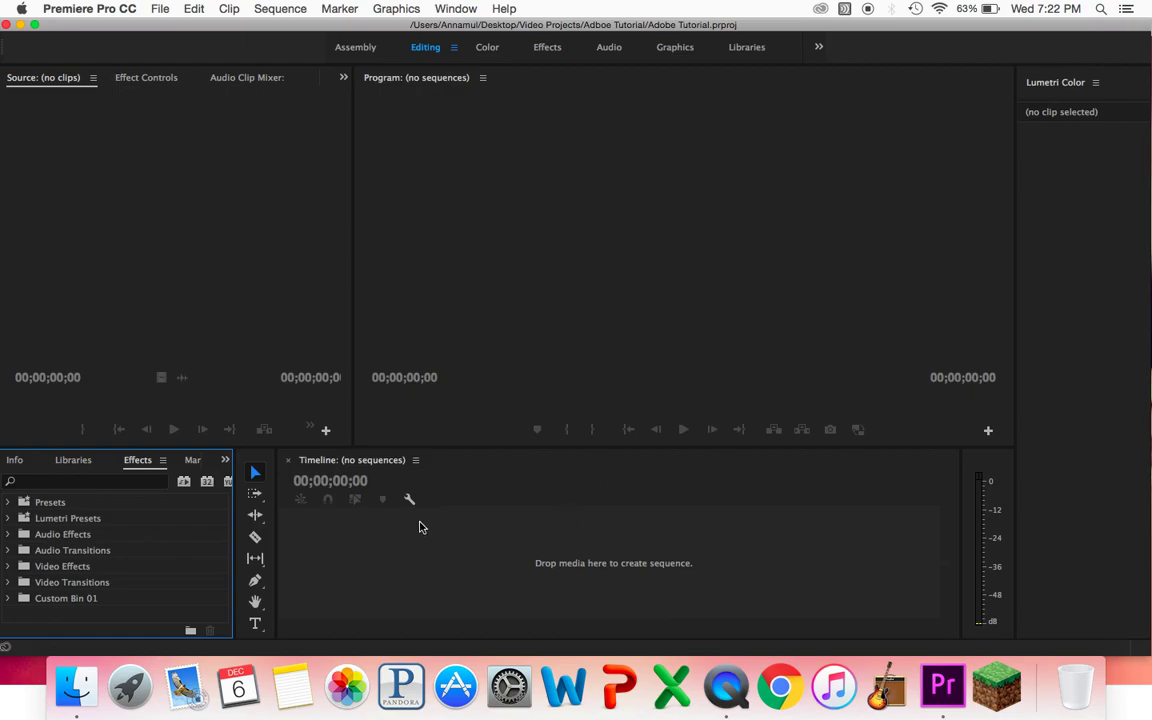
left_click(14, 462)
left_click(14, 463)
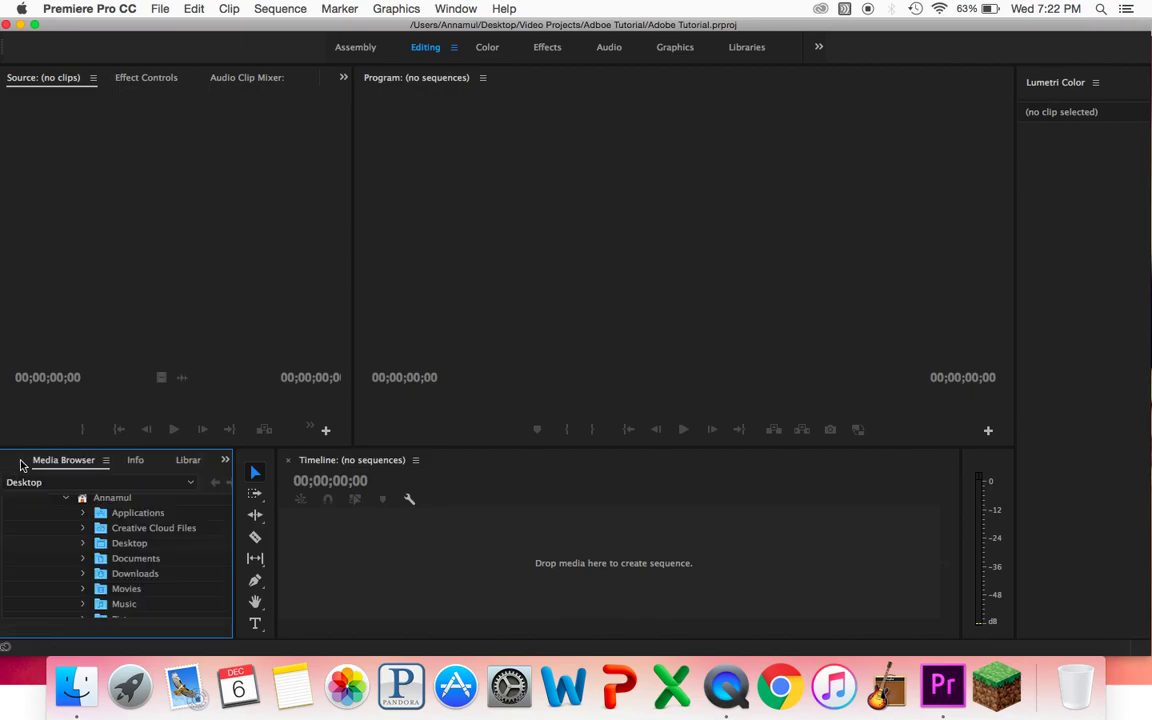
left_click(16, 463)
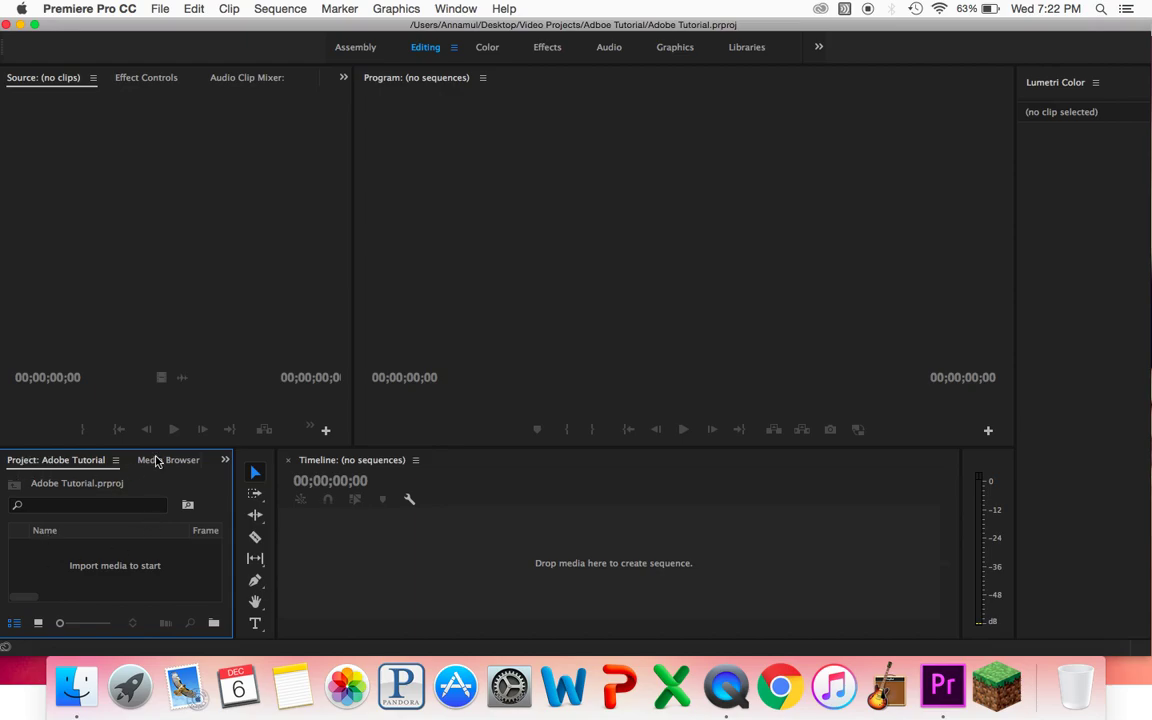
left_click_drag(134, 447, 135, 396)
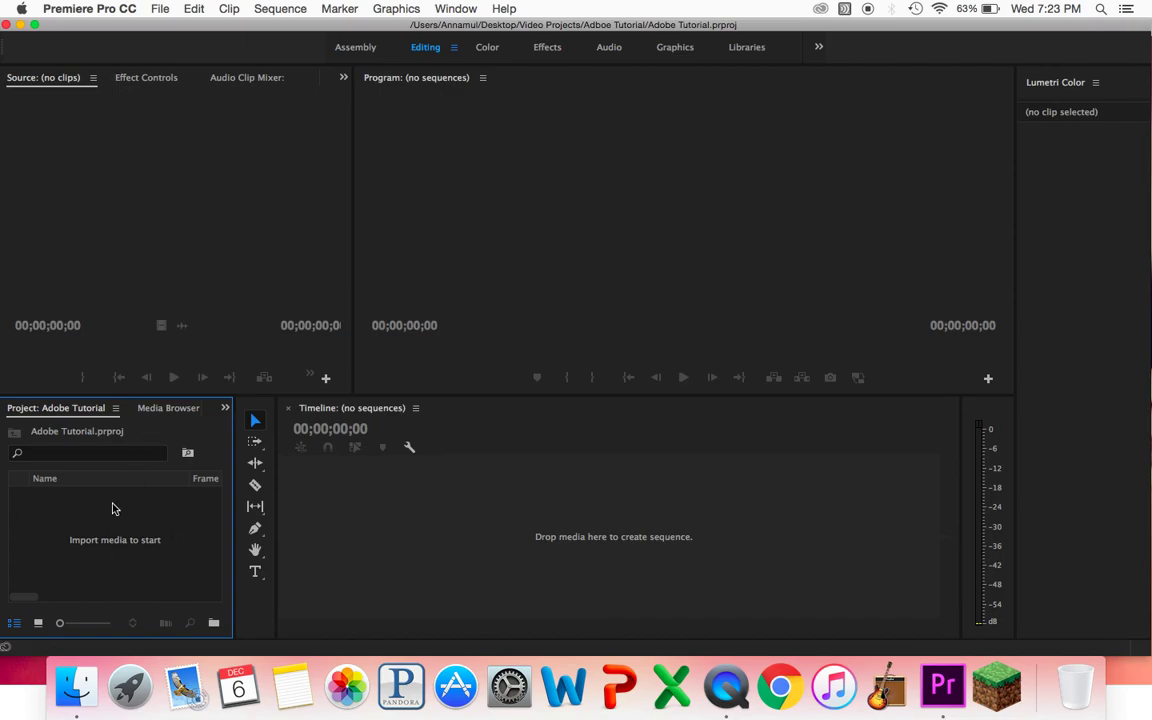
- Look through the Markers, Effects, Libraries and Media Browser panels, ending on the Project panel
scroll(173, 410, "down", 2)
scroll(173, 412, "down", 3)
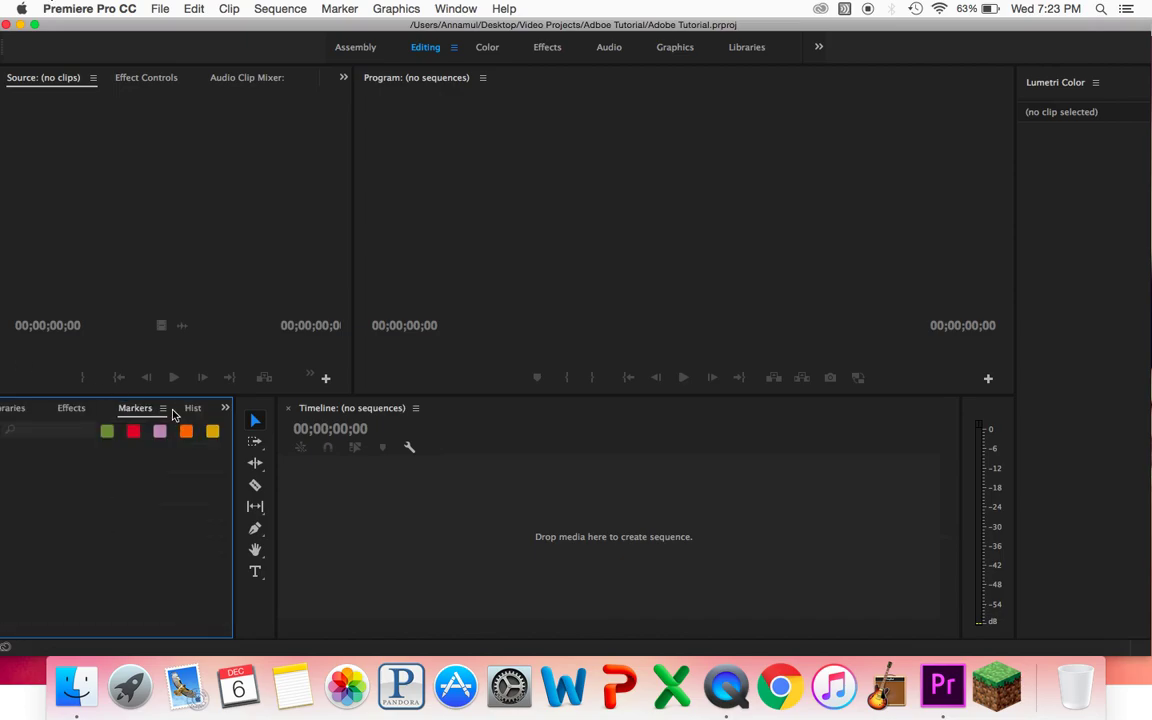
left_click(63, 413)
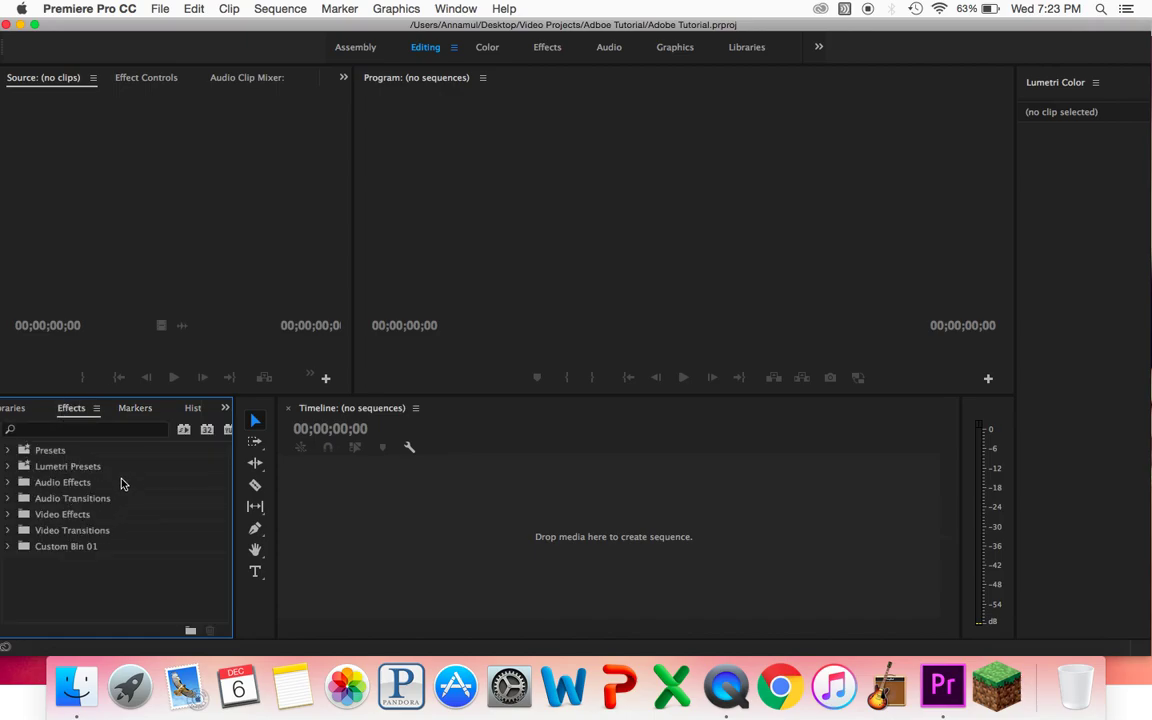
left_click(18, 408)
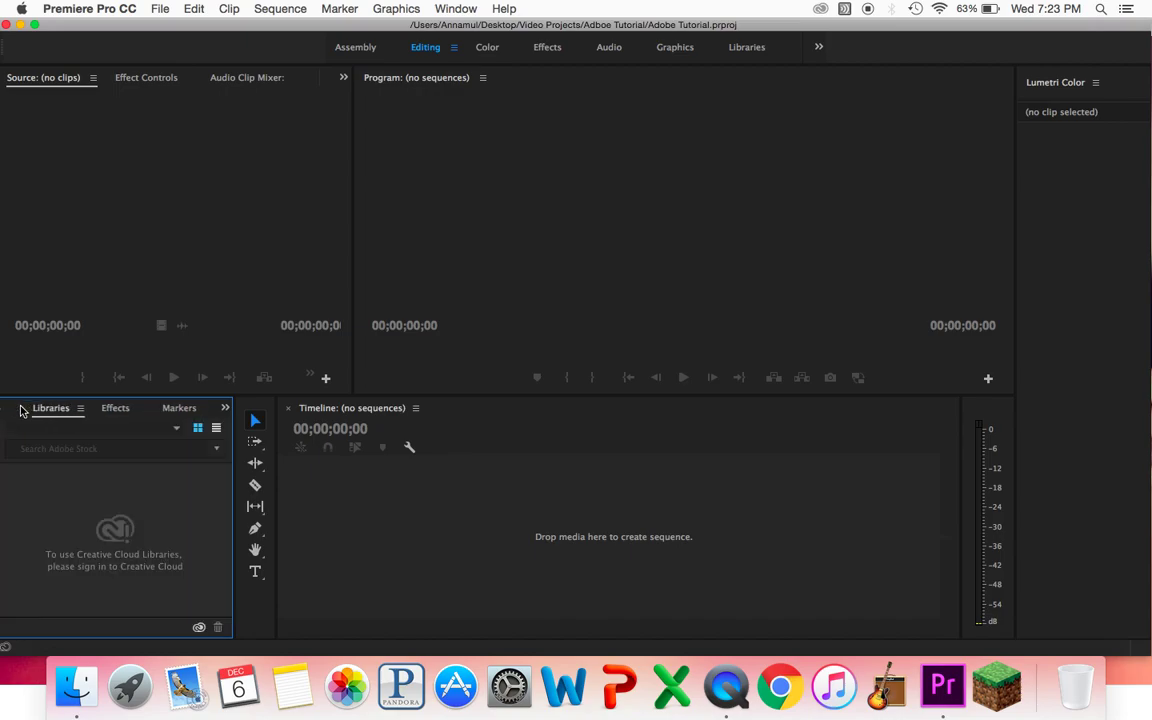
left_click(6, 410)
left_click(7, 408)
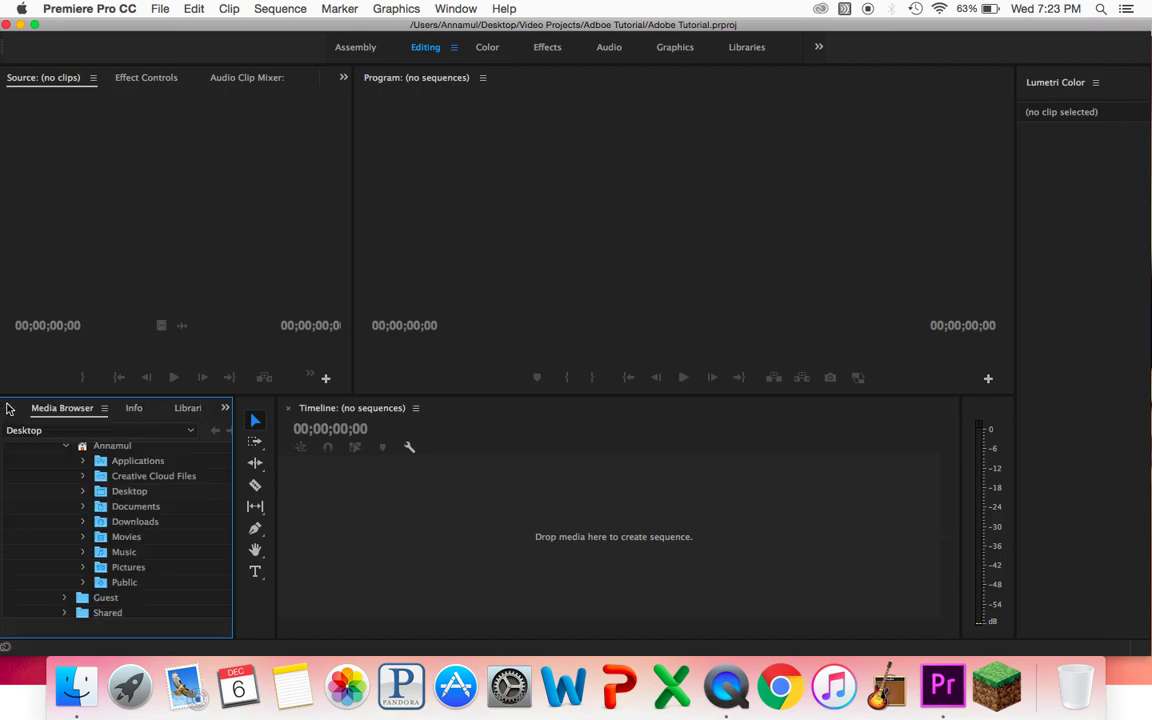
left_click(3, 410)
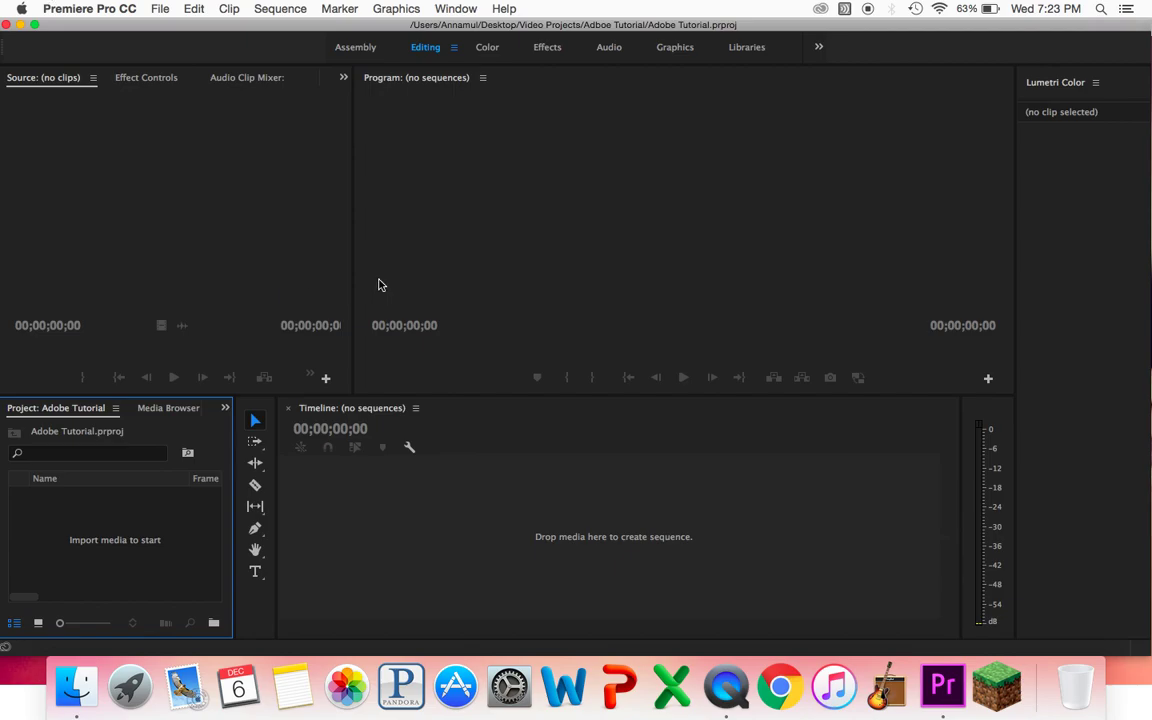
- Examine the Source, Program, Timeline and Lumetri Color panels and the list of panels that can be shown
left_click(258, 346)
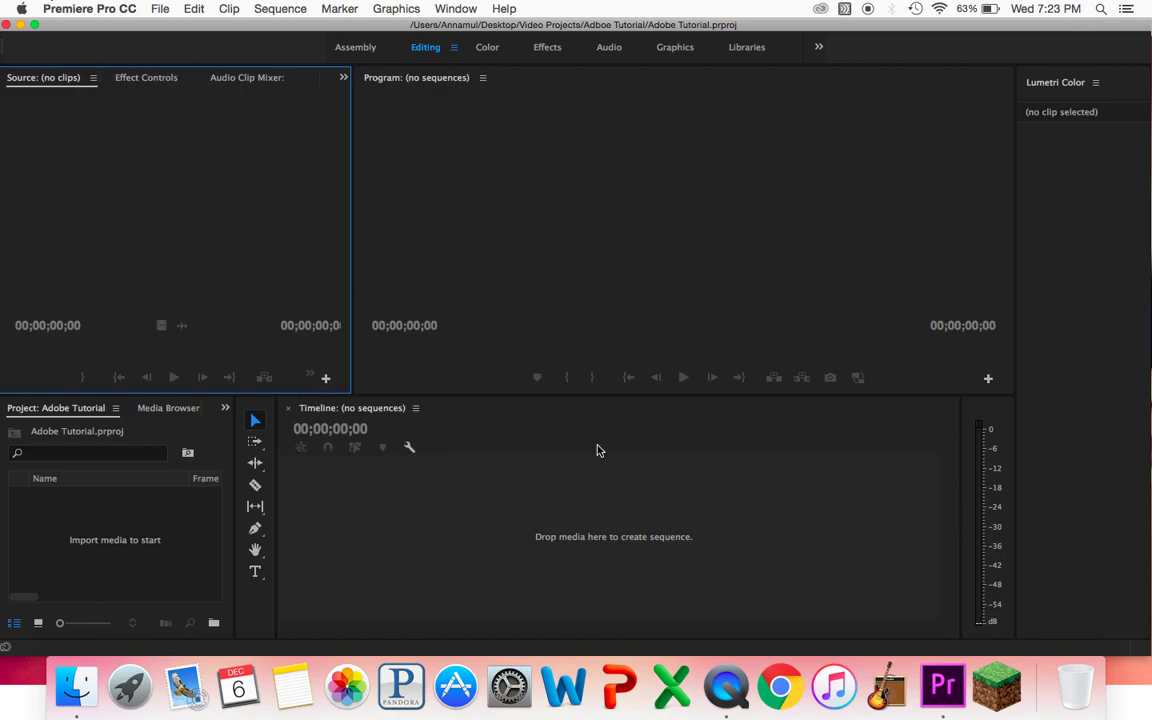
left_click(489, 186)
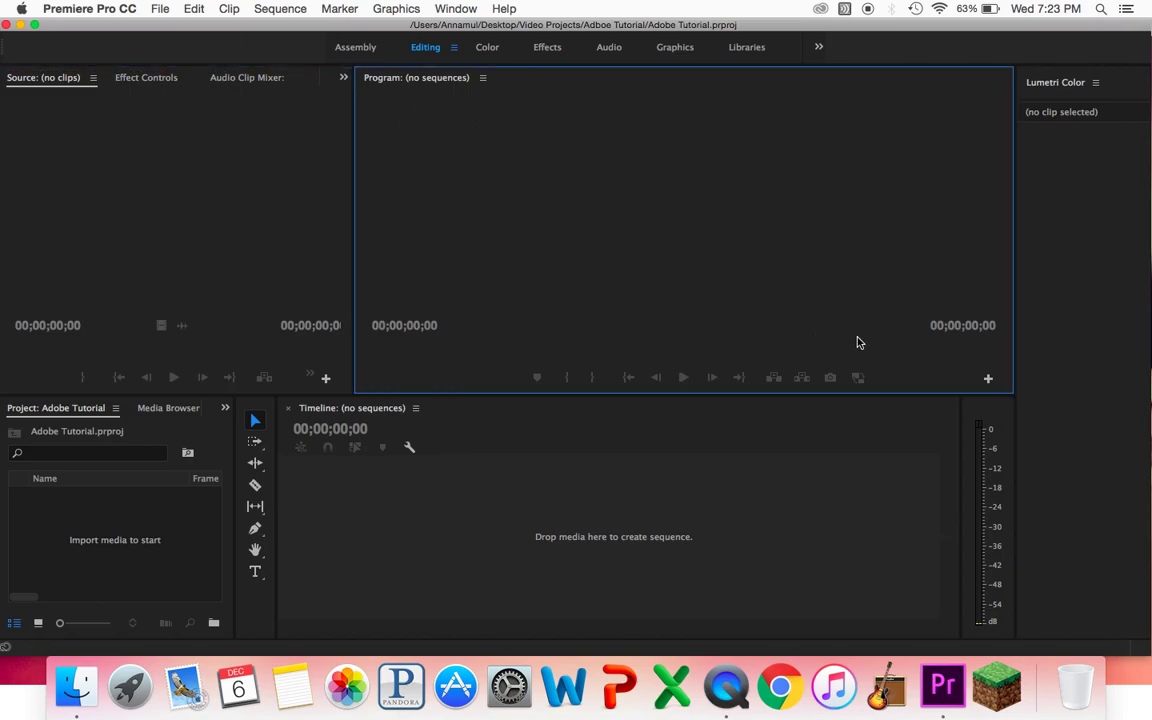
left_click(551, 463)
left_click(574, 317)
left_click(464, 446)
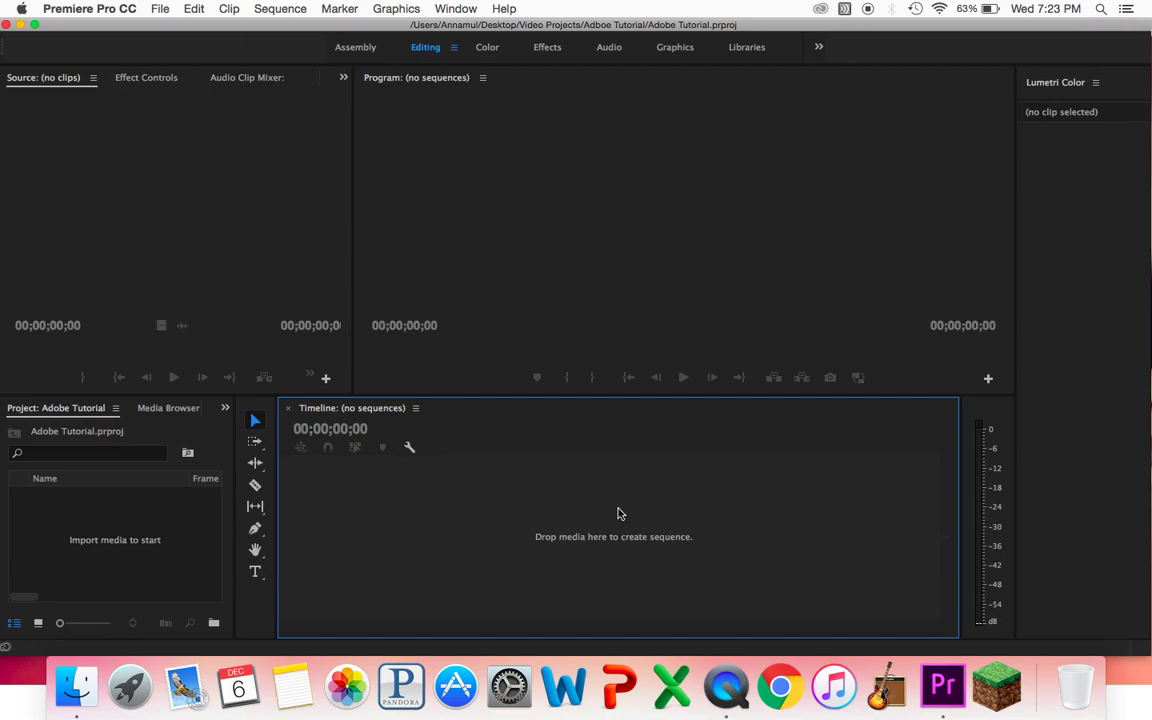
left_click(1042, 324)
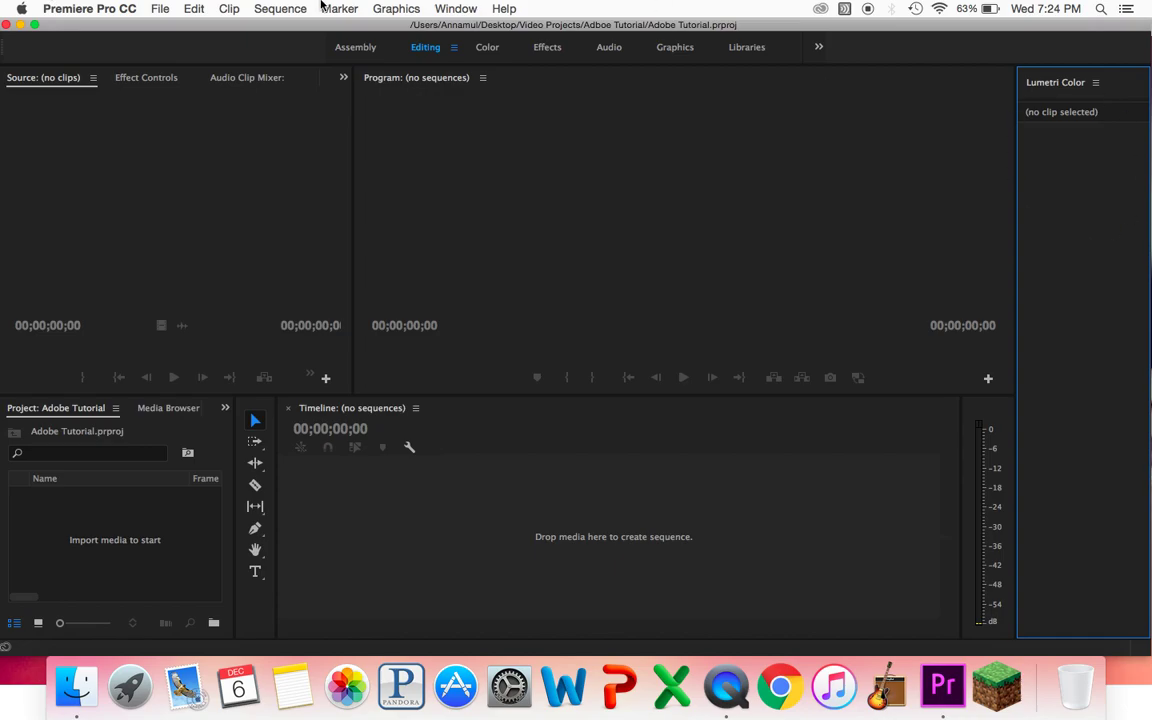
left_click(456, 9)
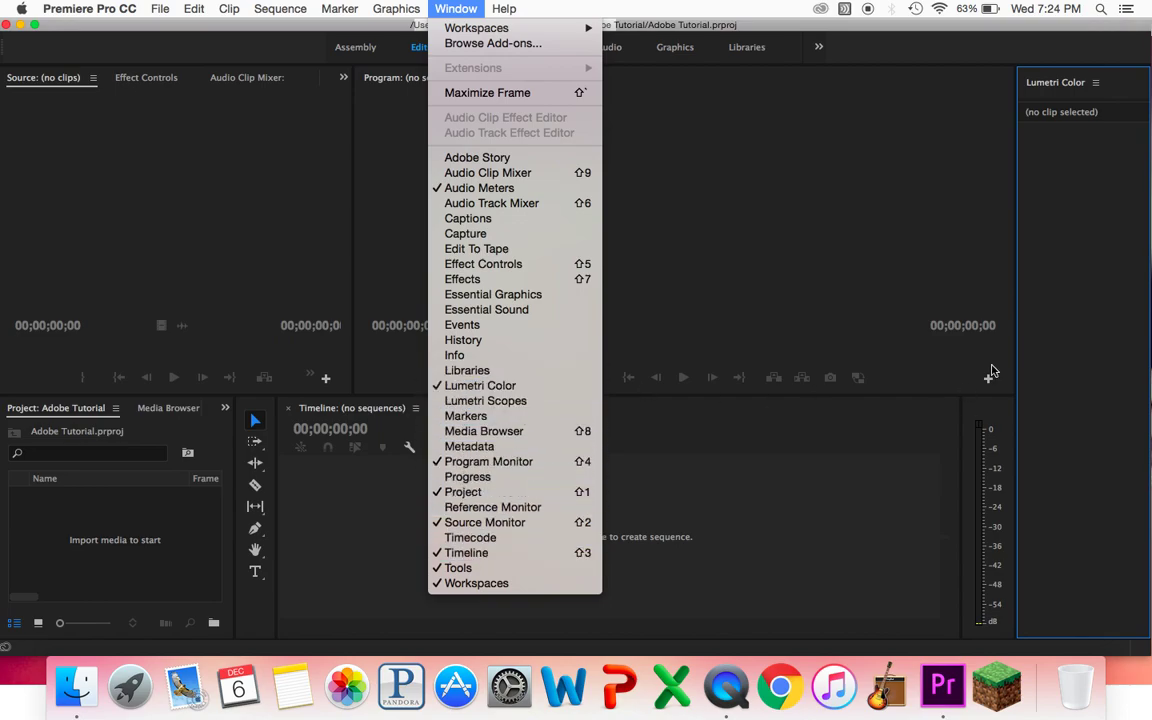
left_click(1055, 189)
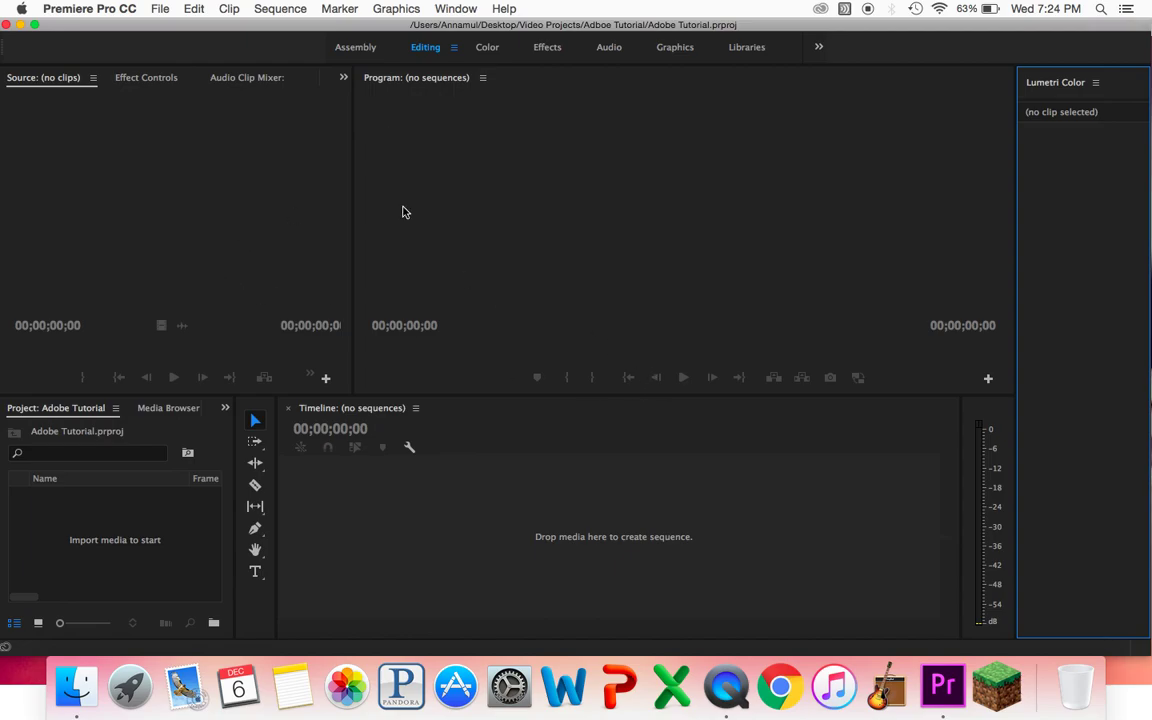
left_click(145, 407)
left_click(25, 408)
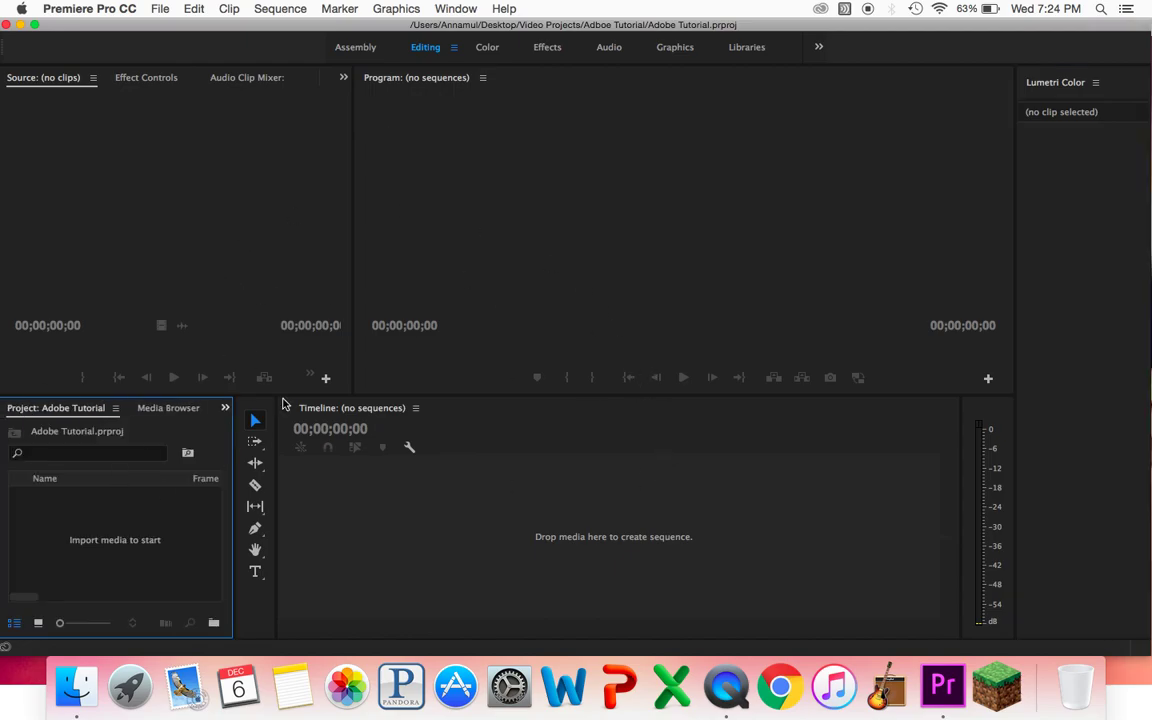
left_click(527, 431)
left_click(502, 379)
left_click(346, 379)
left_click(470, 437)
left_click(430, 382)
left_click(346, 371)
left_click(476, 437)
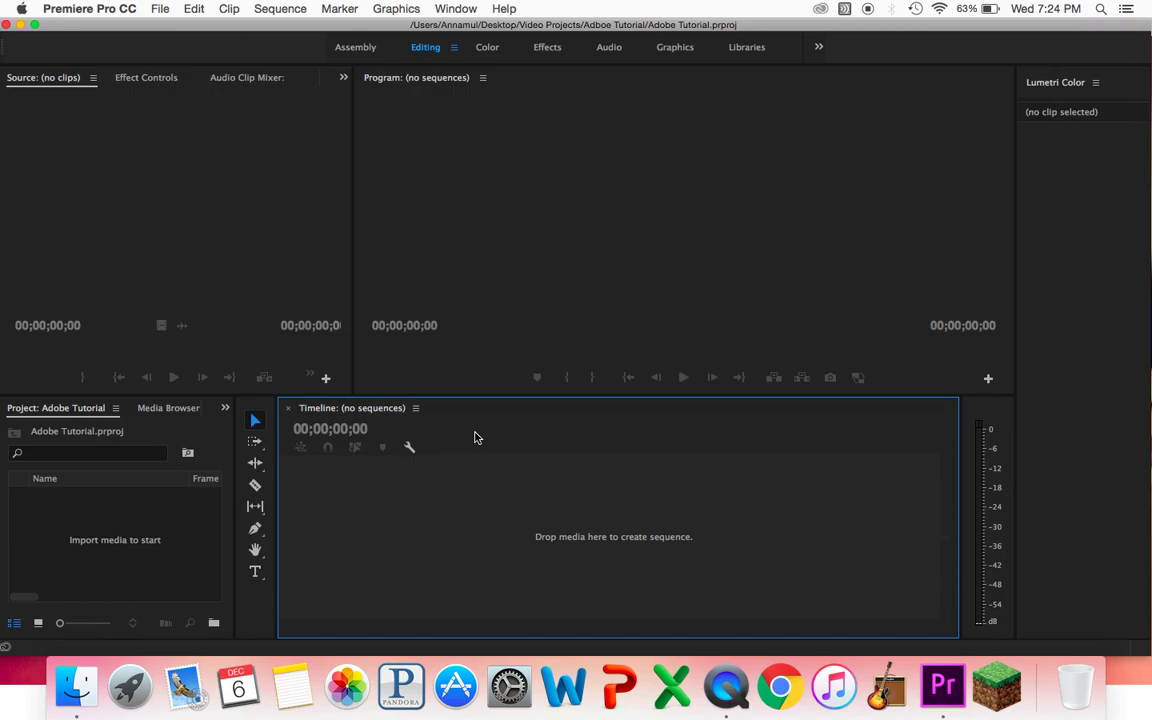
- Import 2012-01-20 07.49.20.jpg and TEMPLTON FINAL2 from the Adboe Tutorial folder in Video Projects into the project
left_click(207, 447)
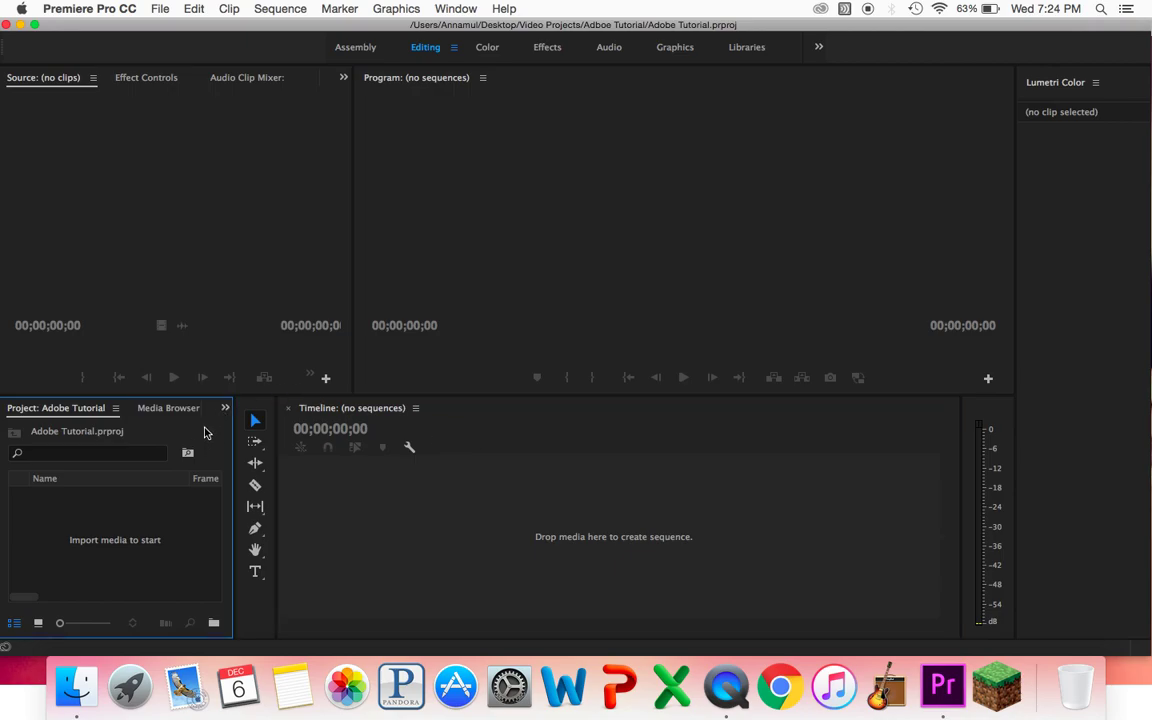
left_click(160, 9)
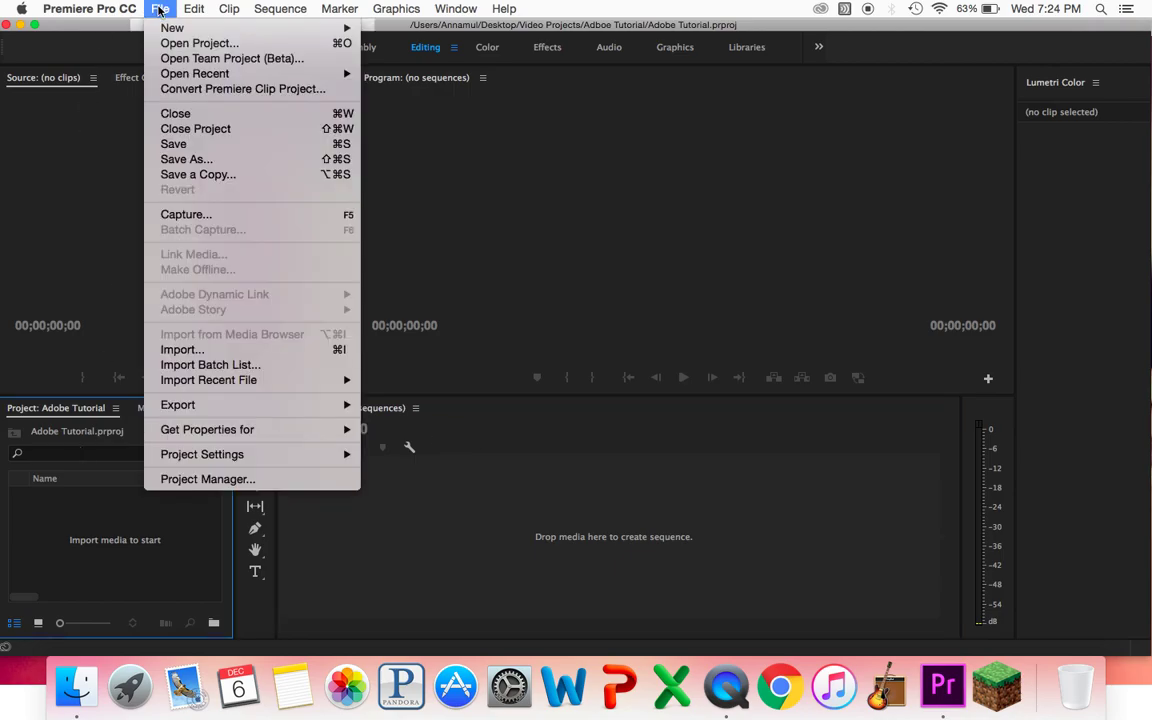
left_click(212, 352)
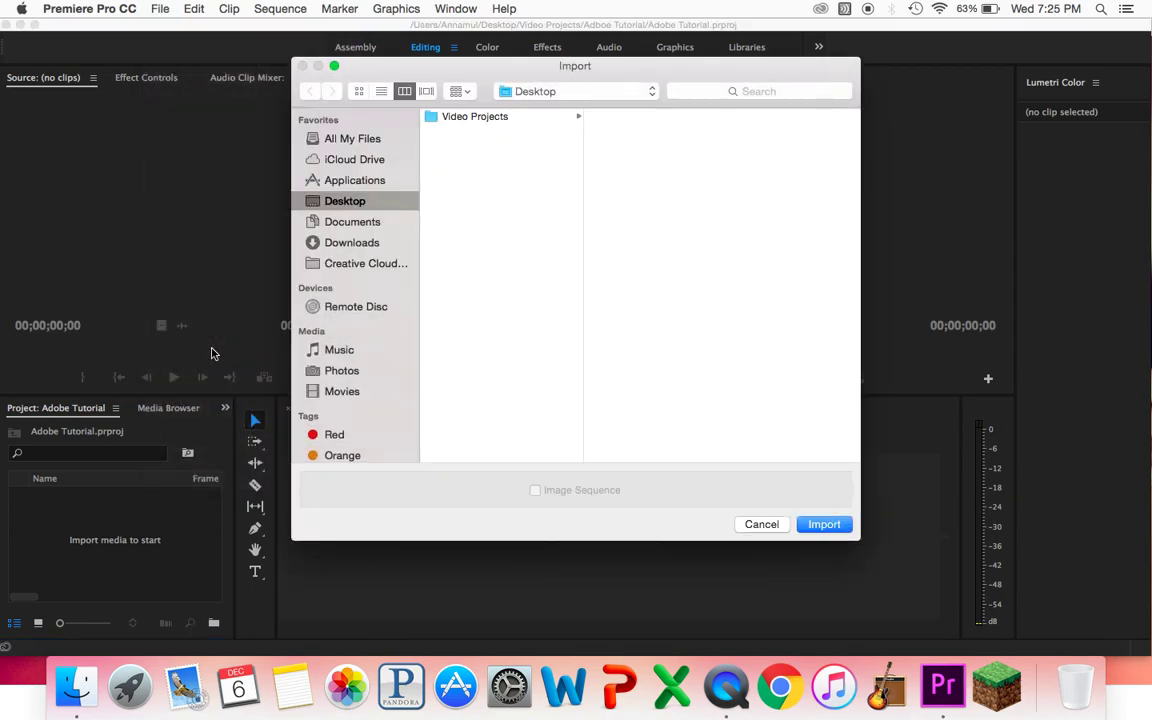
left_click(467, 117)
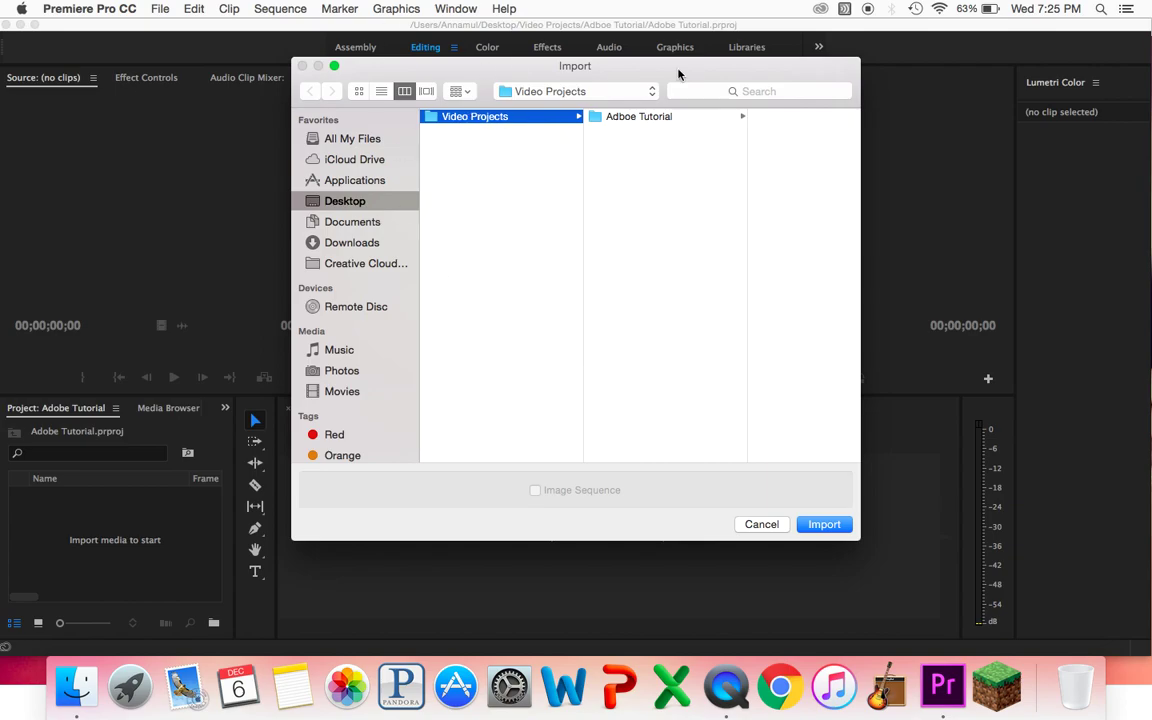
left_click(635, 119)
left_click(766, 147)
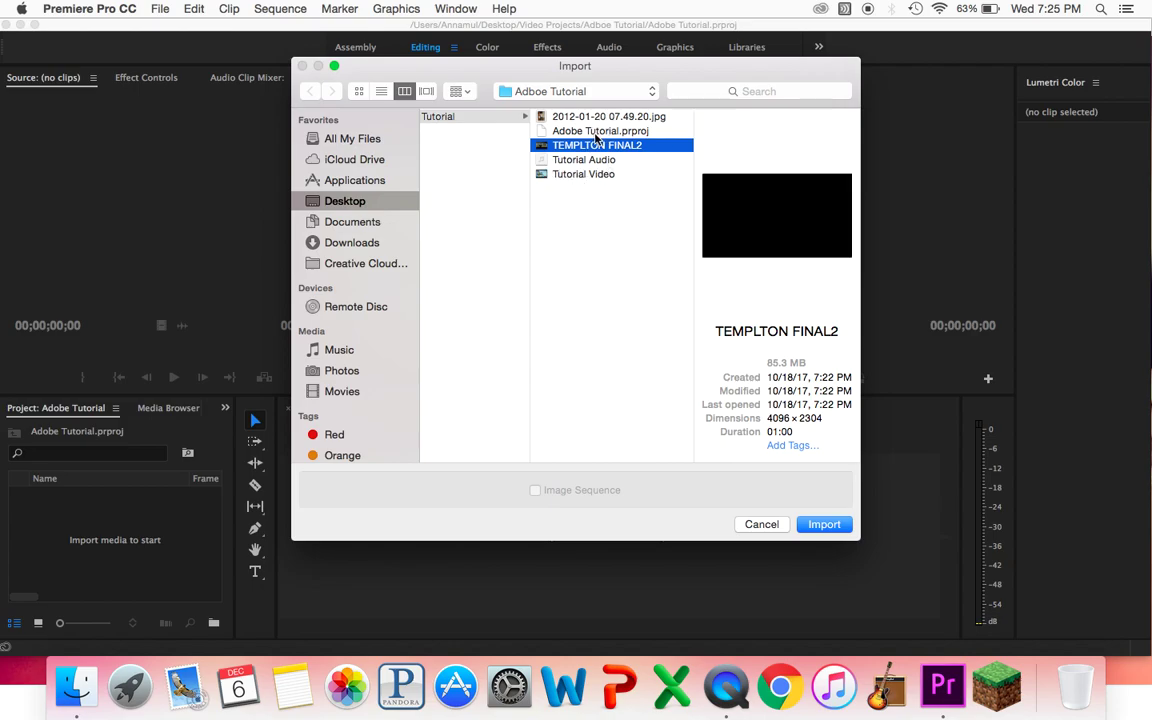
left_click(628, 117, "super")
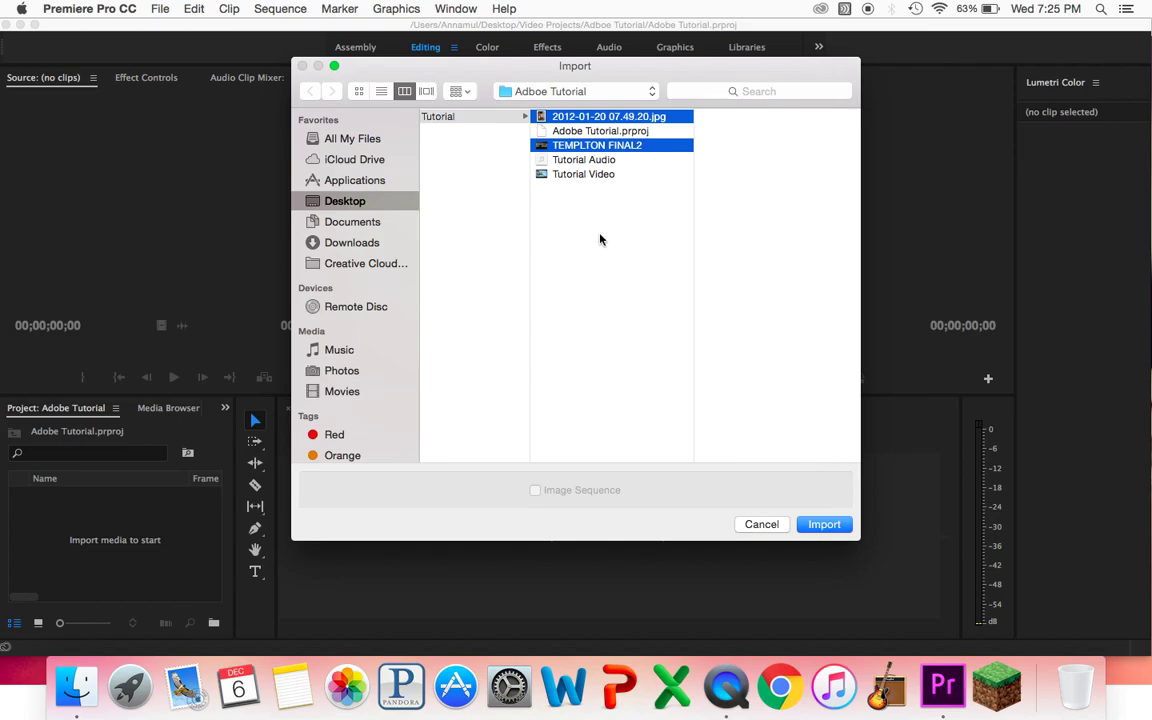
left_click(823, 524)
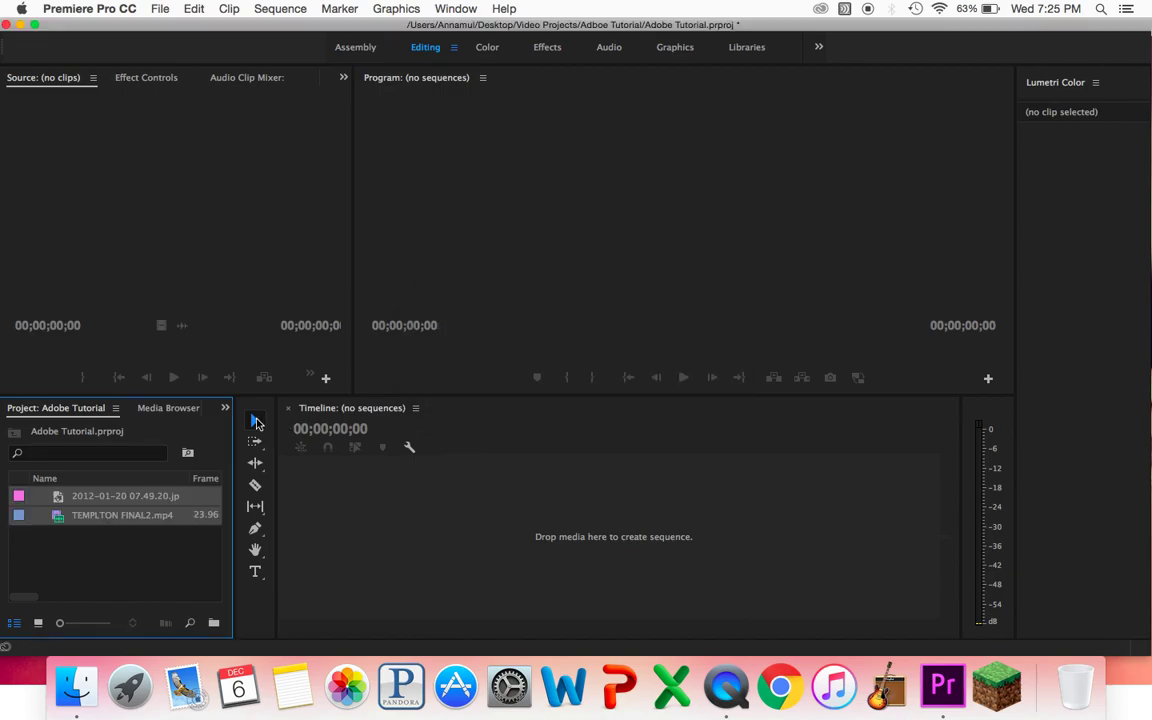
- Enlarge the Project panel slightly and rename the imported image 2012-01-20 07.49.20.jpg as "Picture"
mouse_move(225, 391)
left_mouse_down()
mouse_move(225, 354)
mouse_move(223, 378)
left_mouse_up()
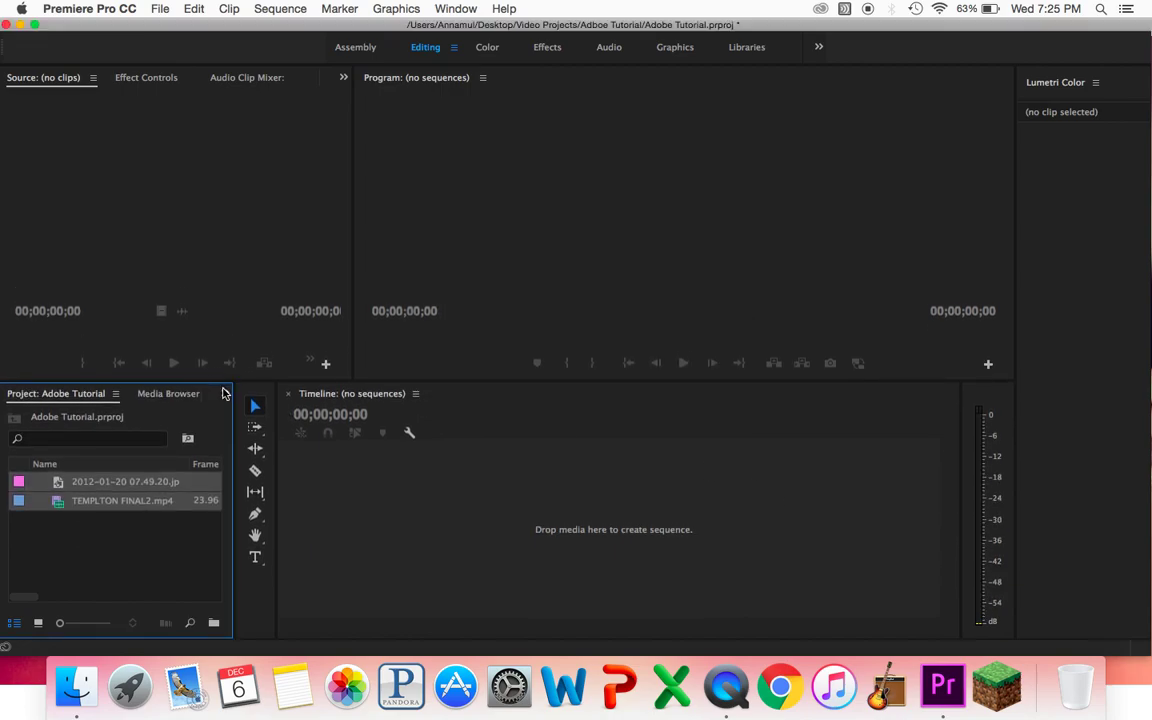
left_click(17, 502)
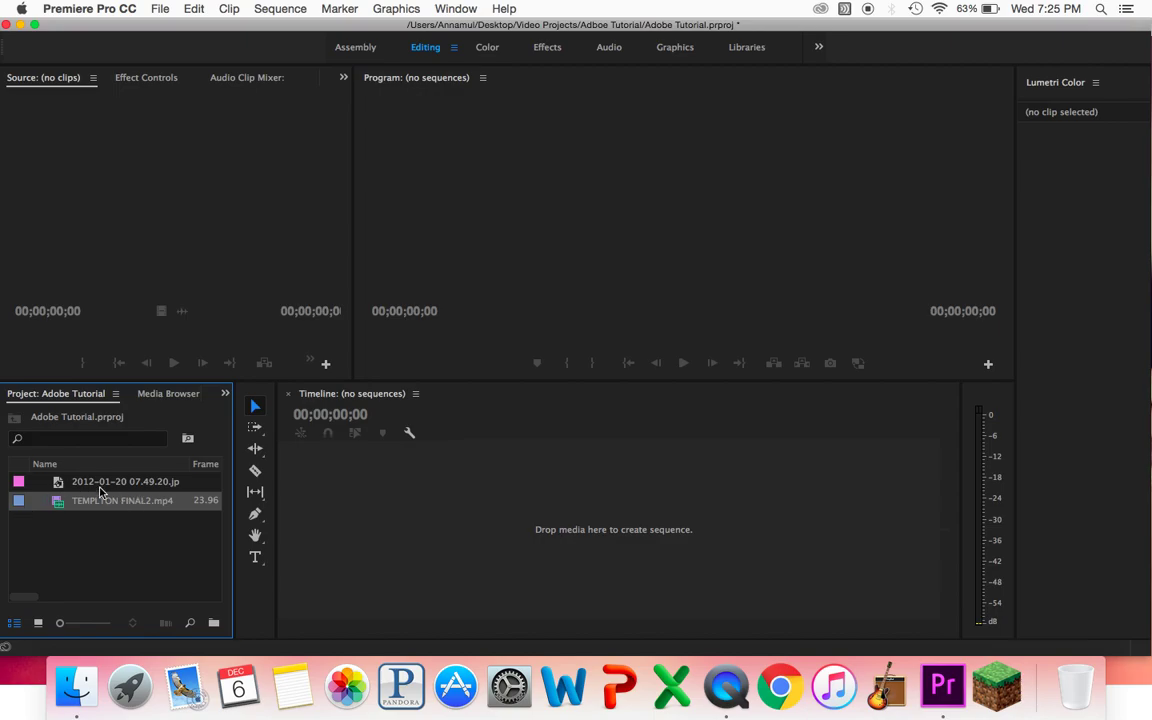
left_click(180, 484)
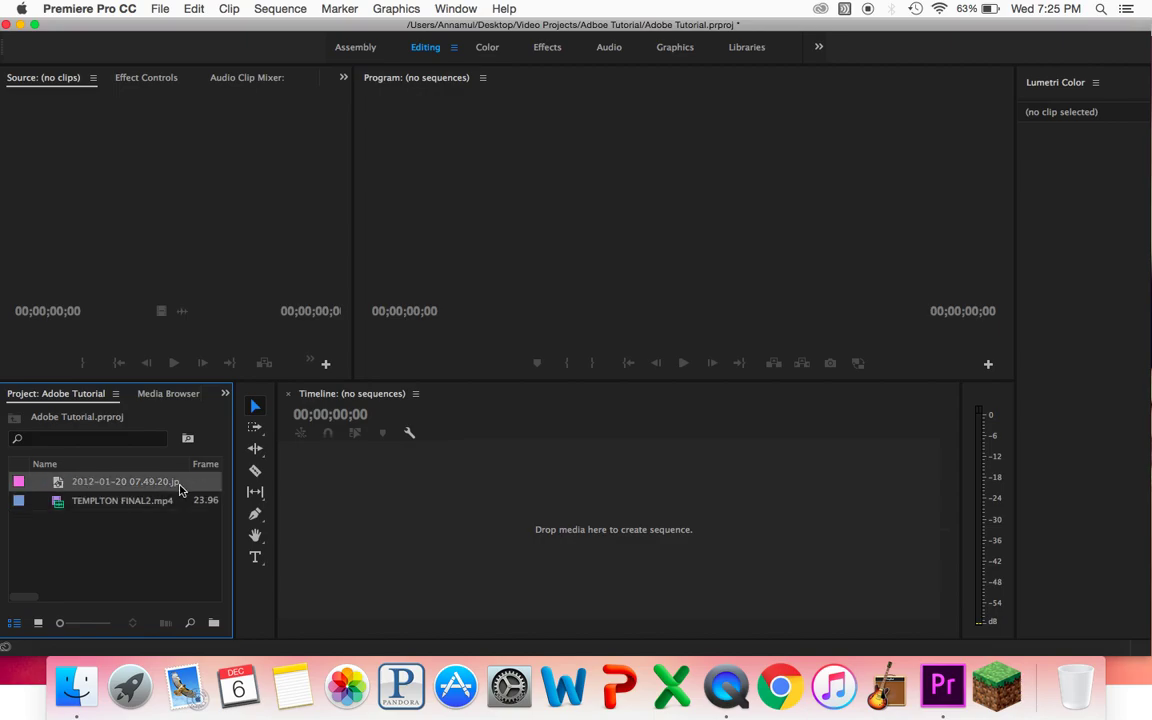
left_click(20, 502)
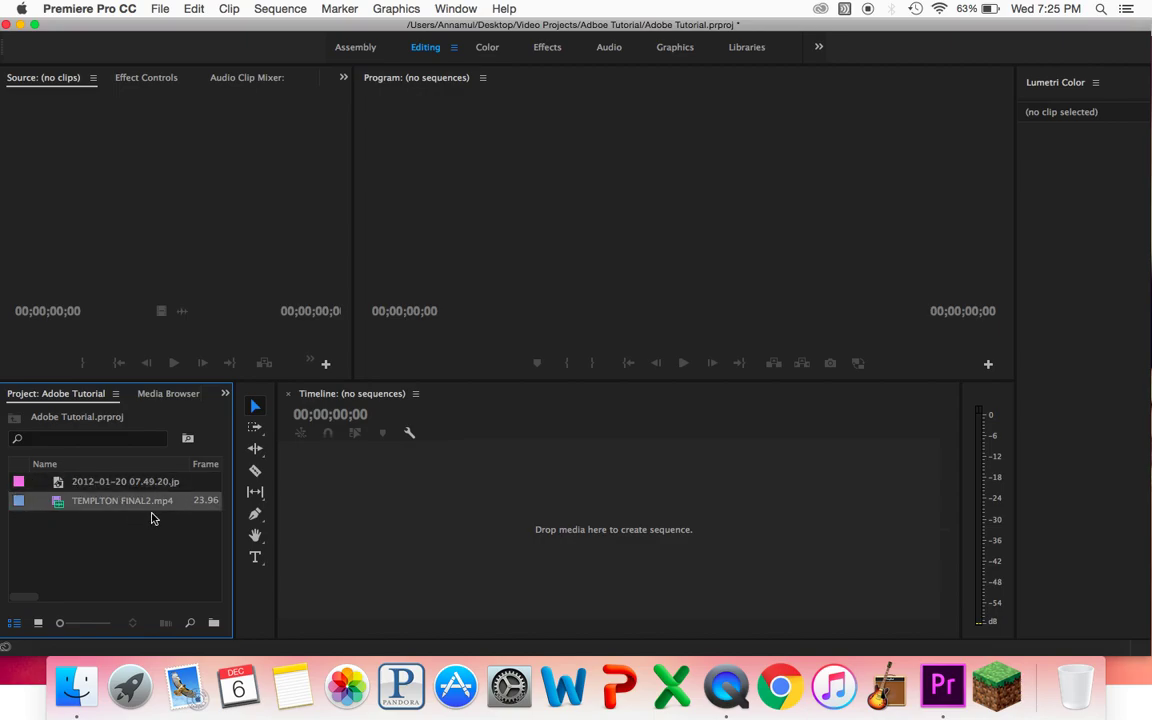
left_click(20, 484)
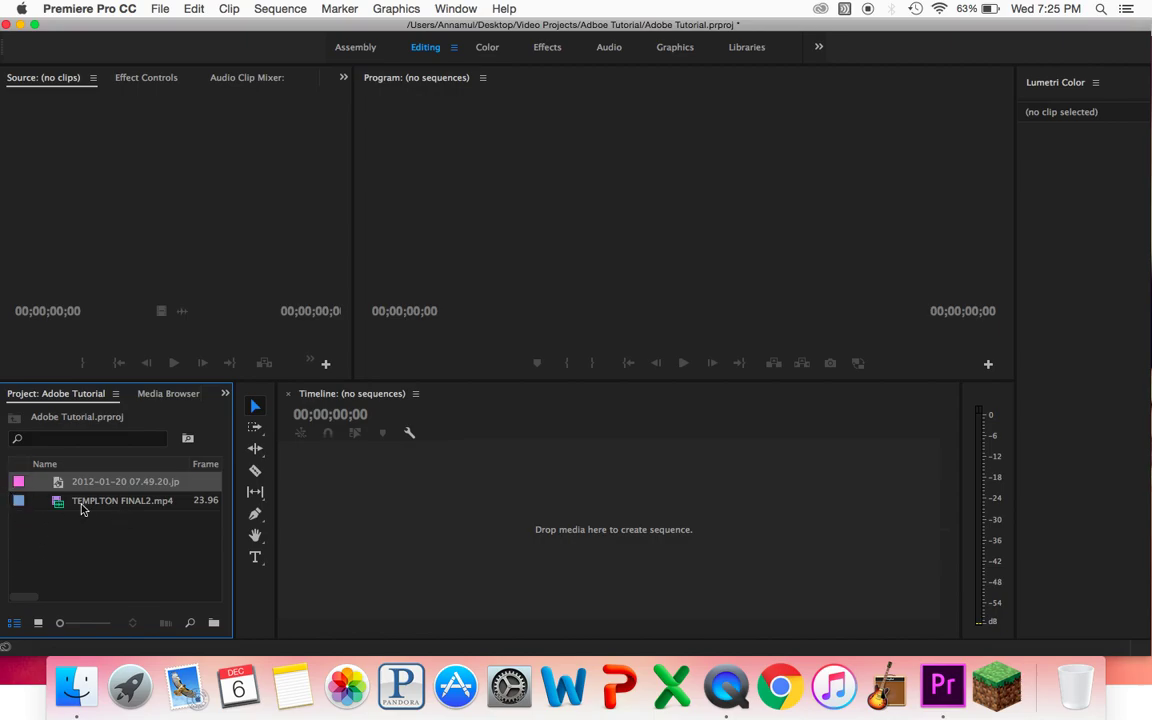
left_click(149, 483)
key("BackSpace")
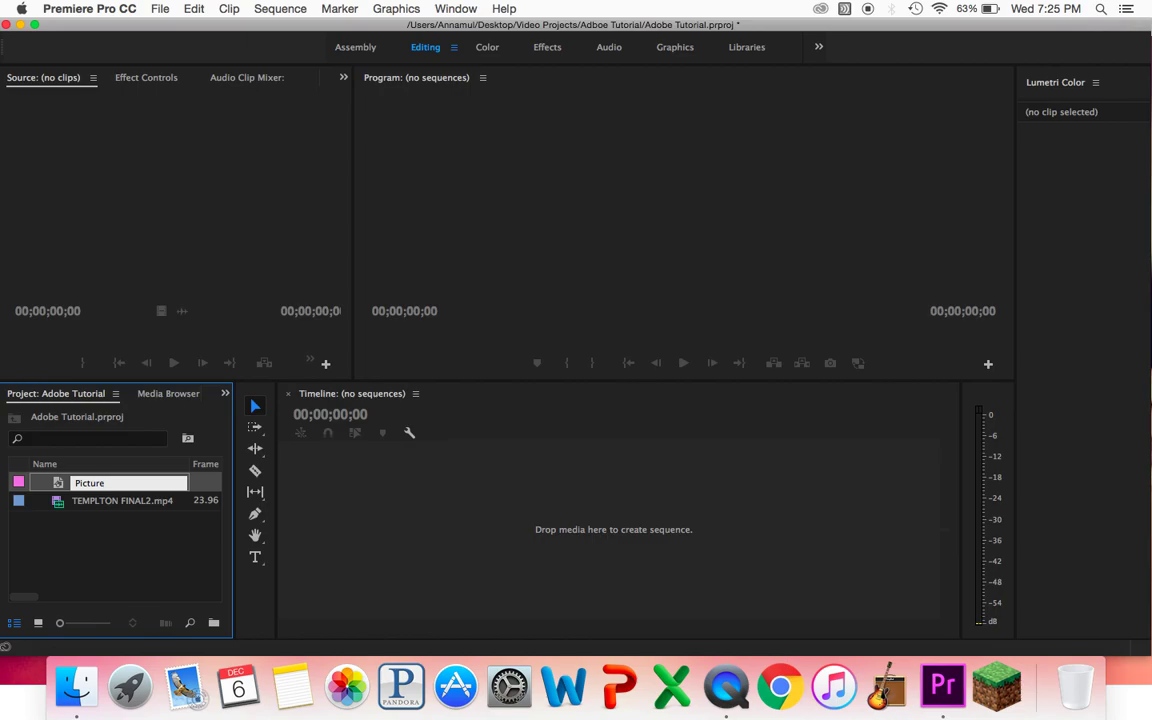
key("Tab")
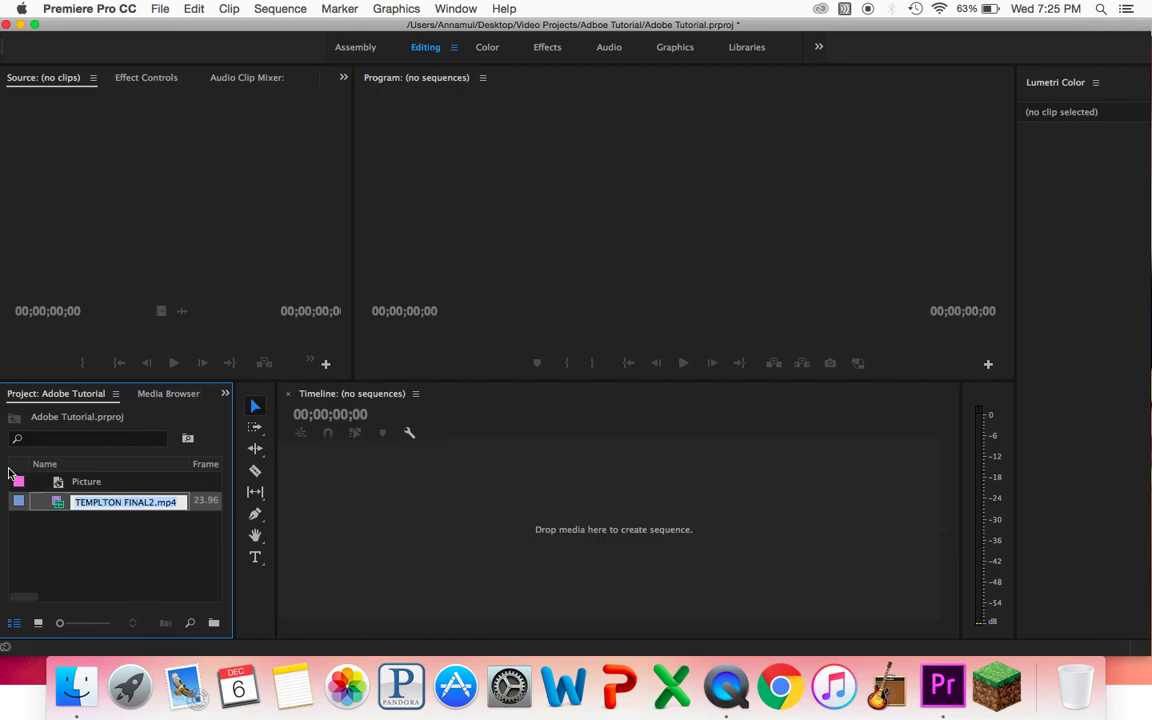
- Open TEMPLTON FINAL2.mp4 in the Source monitor, mute the computer's sound and scrub through the clip to 00;00;18;07
left_click(147, 482)
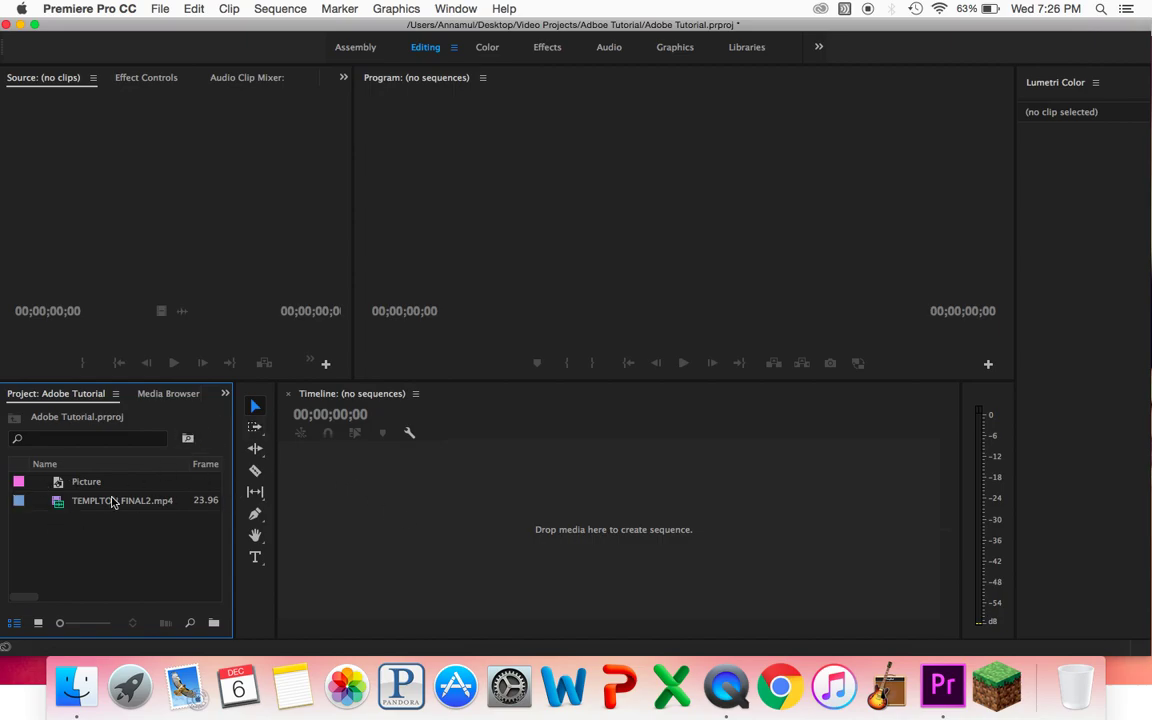
double_click(40, 507)
left_click(756, 527)
double_click(23, 507)
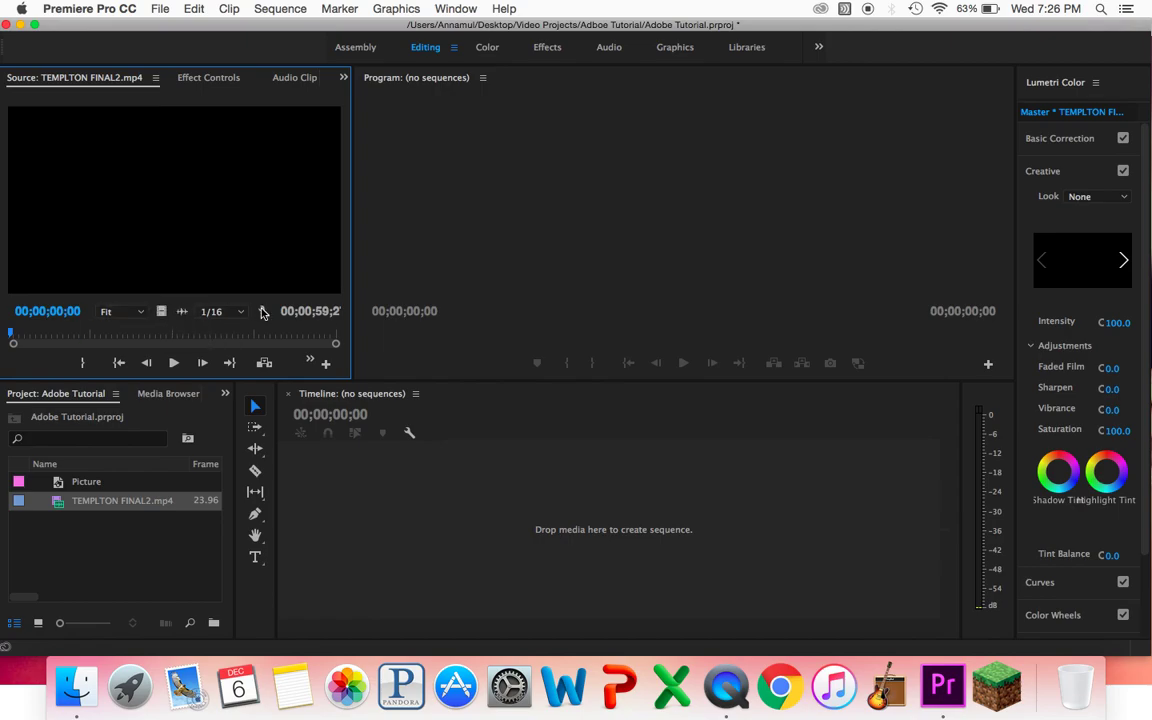
left_click_drag(11, 334, 33, 336)
key("XF86AudioMute")
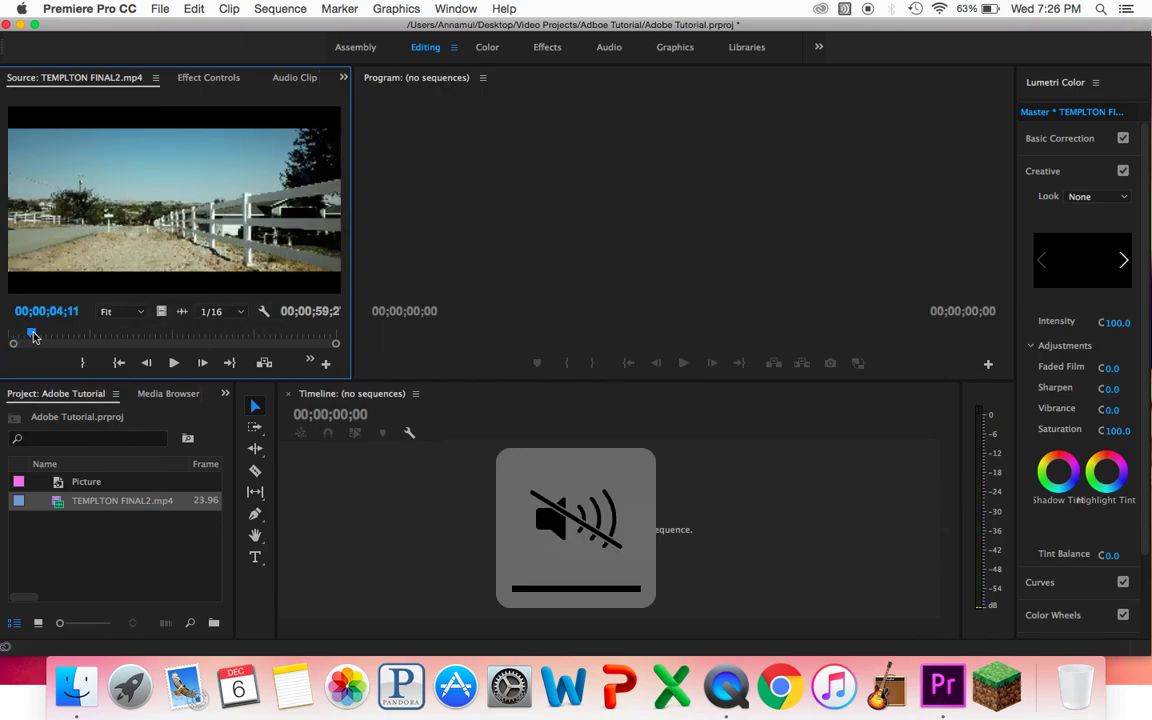
left_click_drag(33, 336, 75, 335)
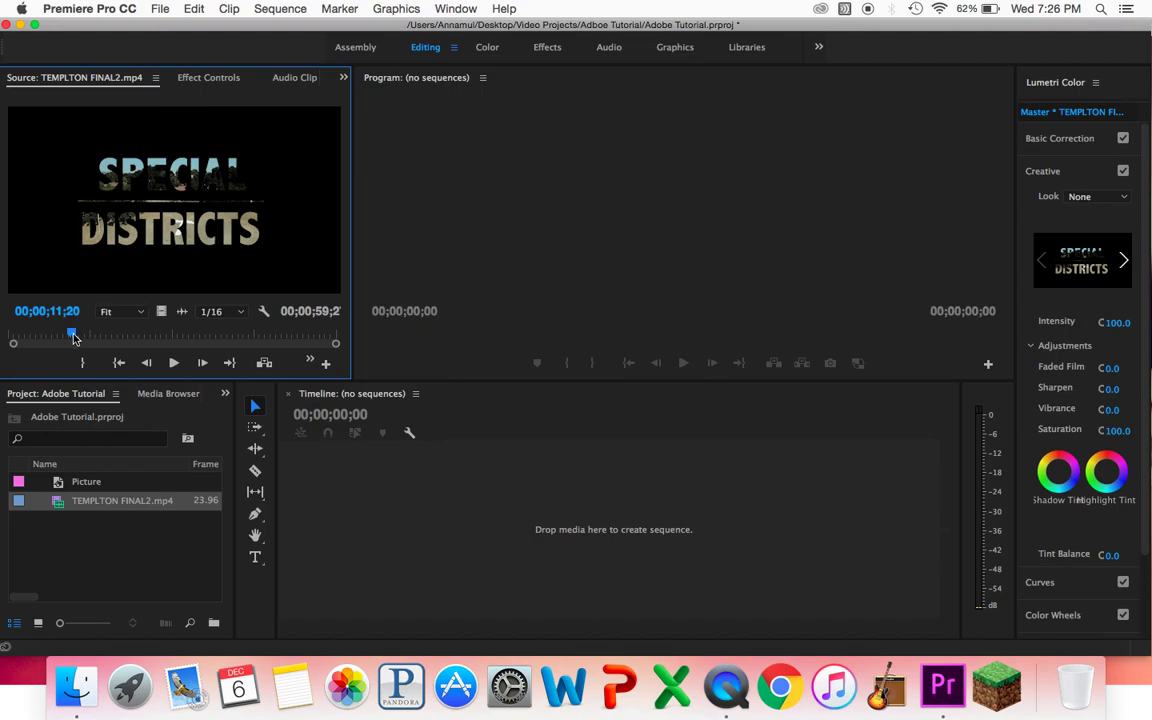
left_click_drag(73, 338, 111, 334)
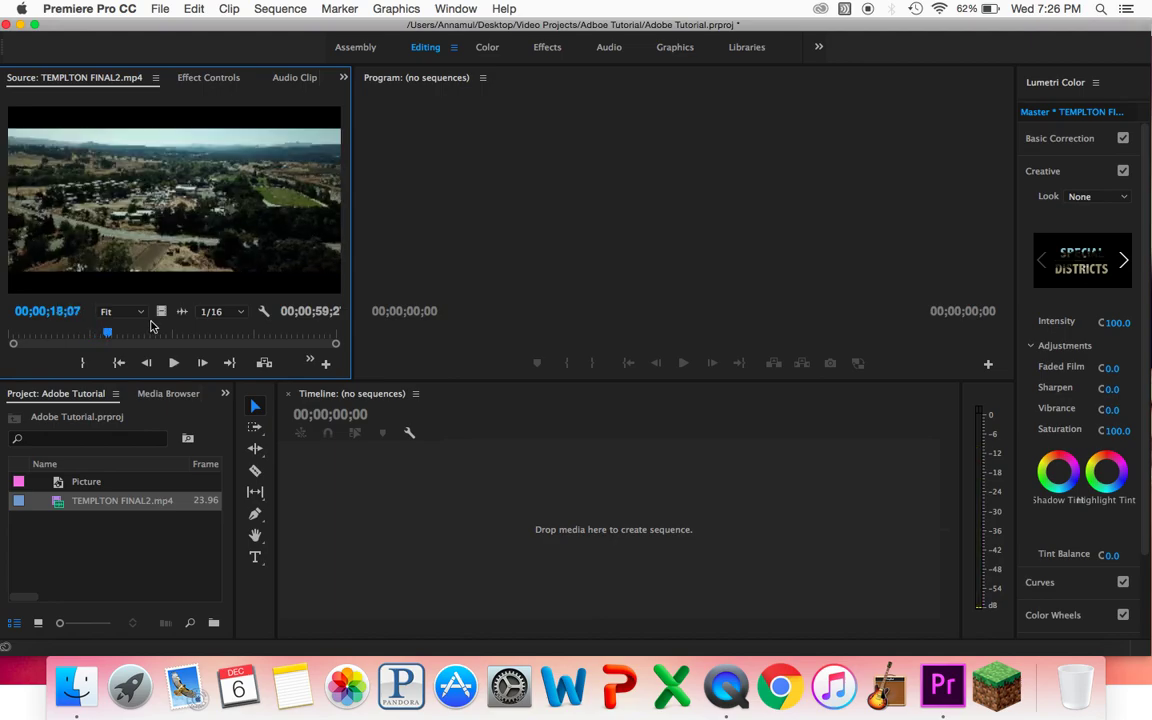
- Set the Source monitor's playback resolution to Full and play the clip from its beginning to about 00;00;09;08
left_click(241, 314)
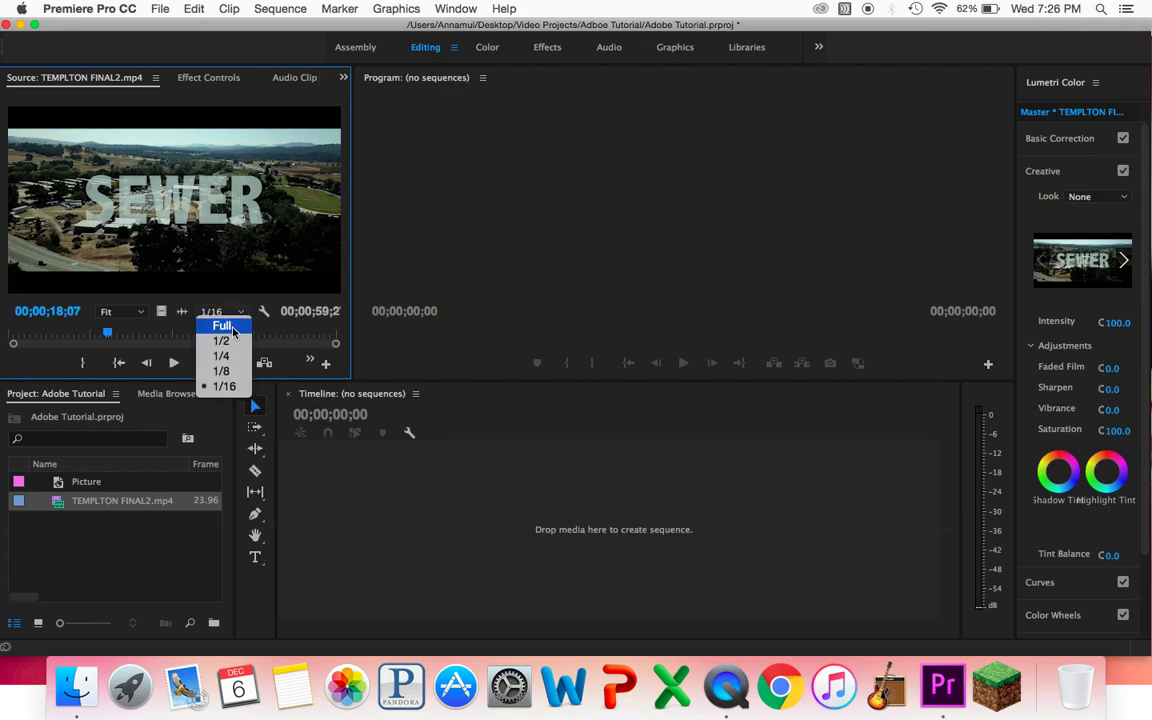
left_click(269, 335)
left_click(236, 317)
left_click(222, 325)
left_click_drag(108, 332, 3, 355)
left_click(174, 363)
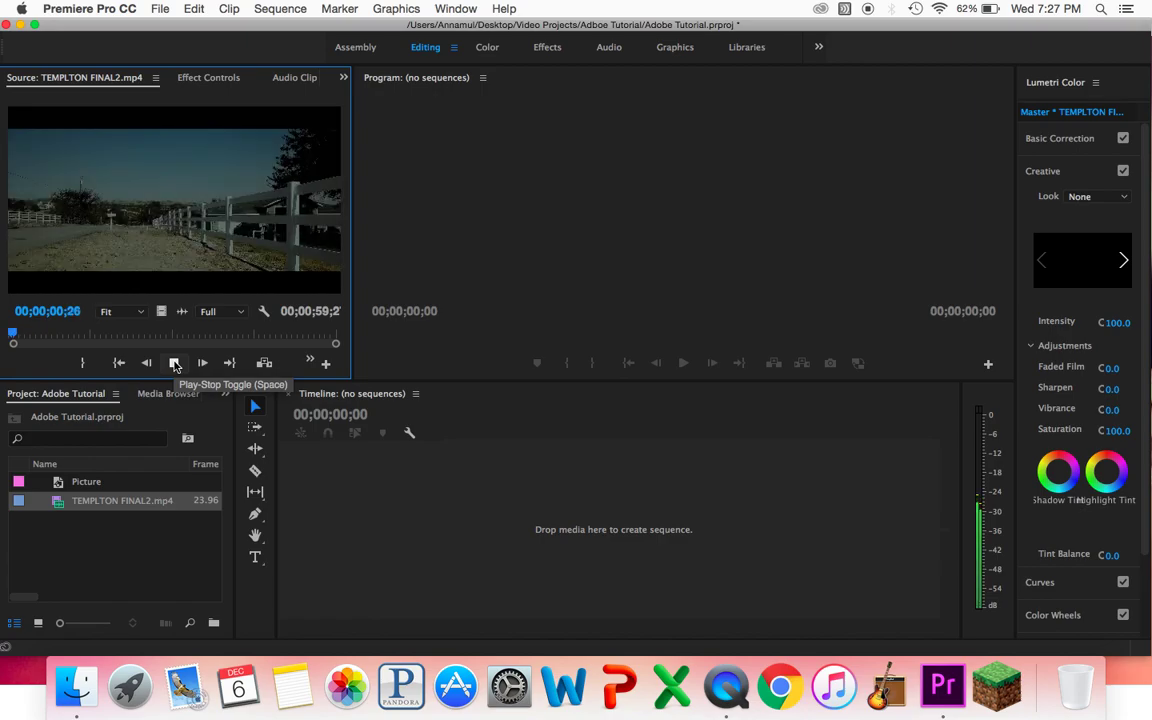
left_click(174, 364)
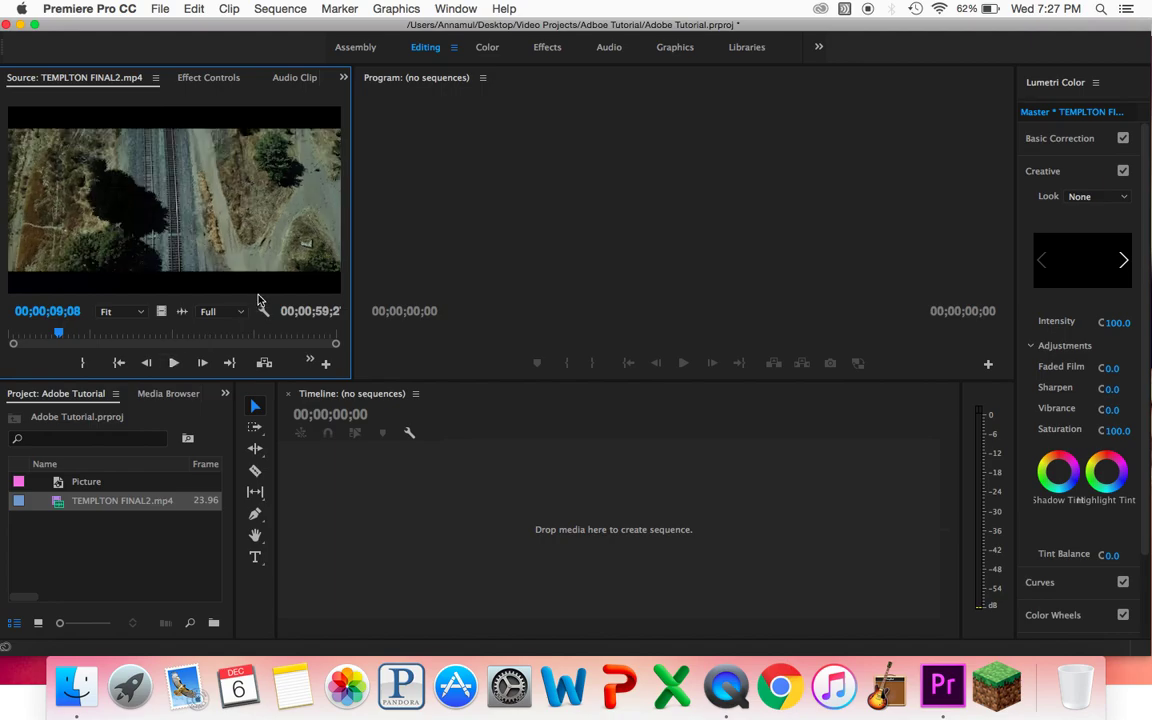
- Set the Source monitor's playback resolution to 1/16, play the clip briefly and return the playhead to the start
left_click(225, 311)
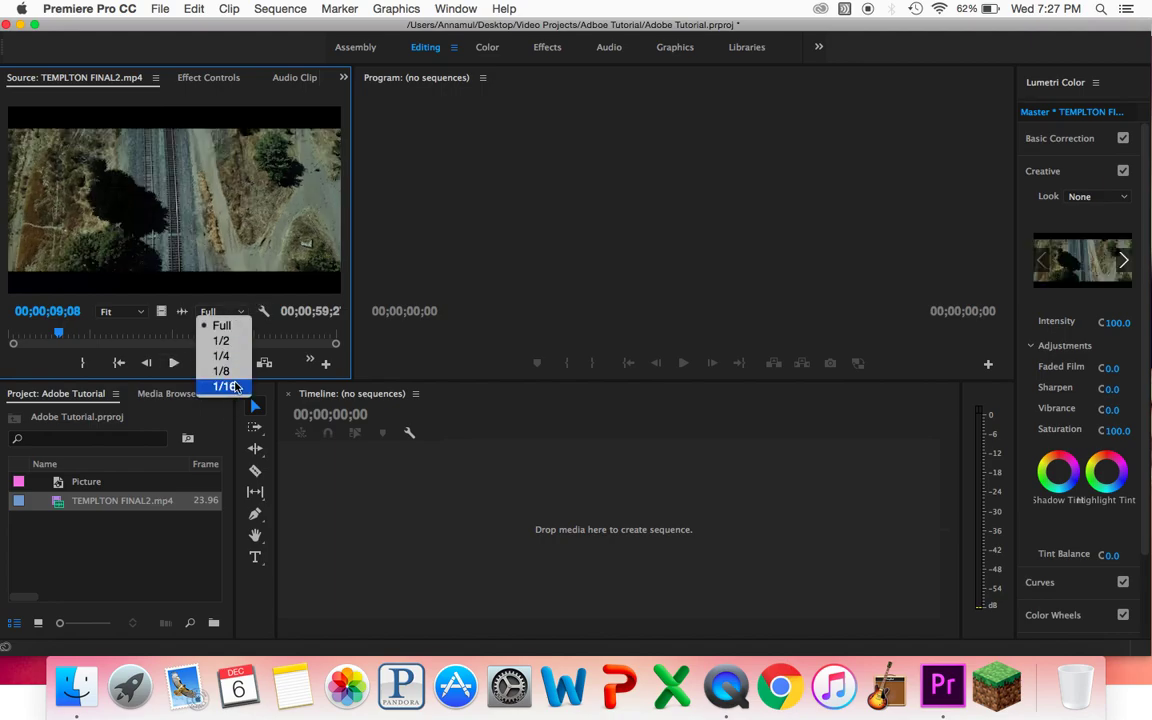
left_click(236, 386)
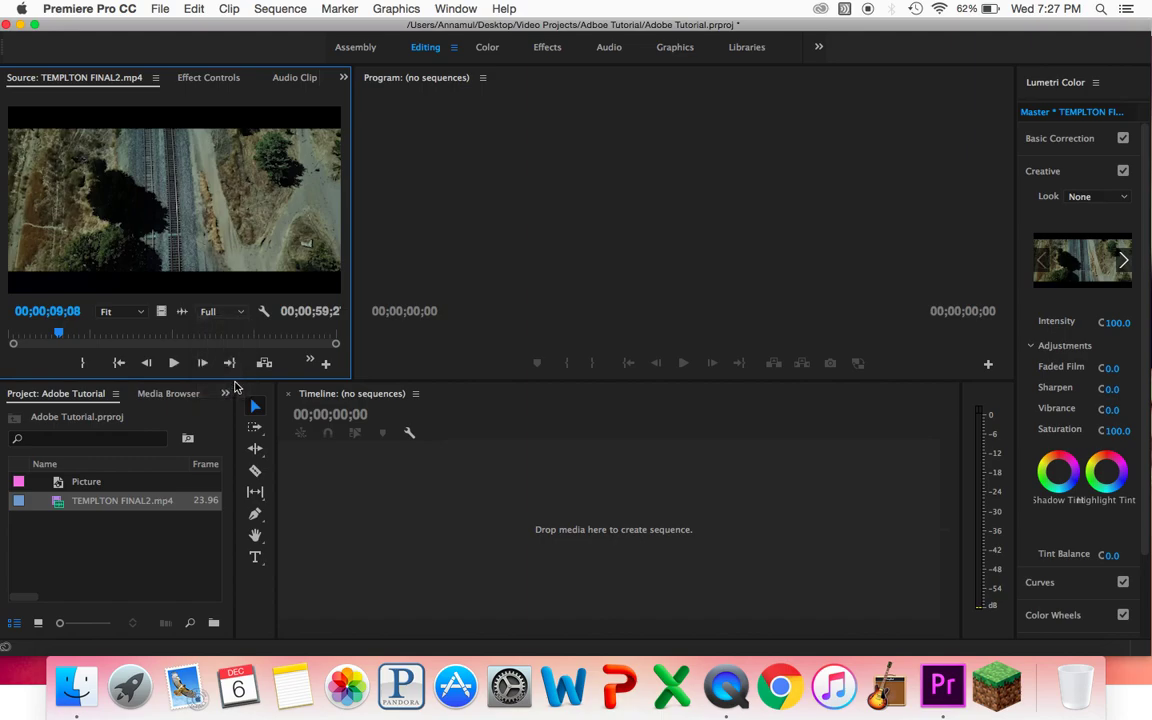
left_click(175, 368)
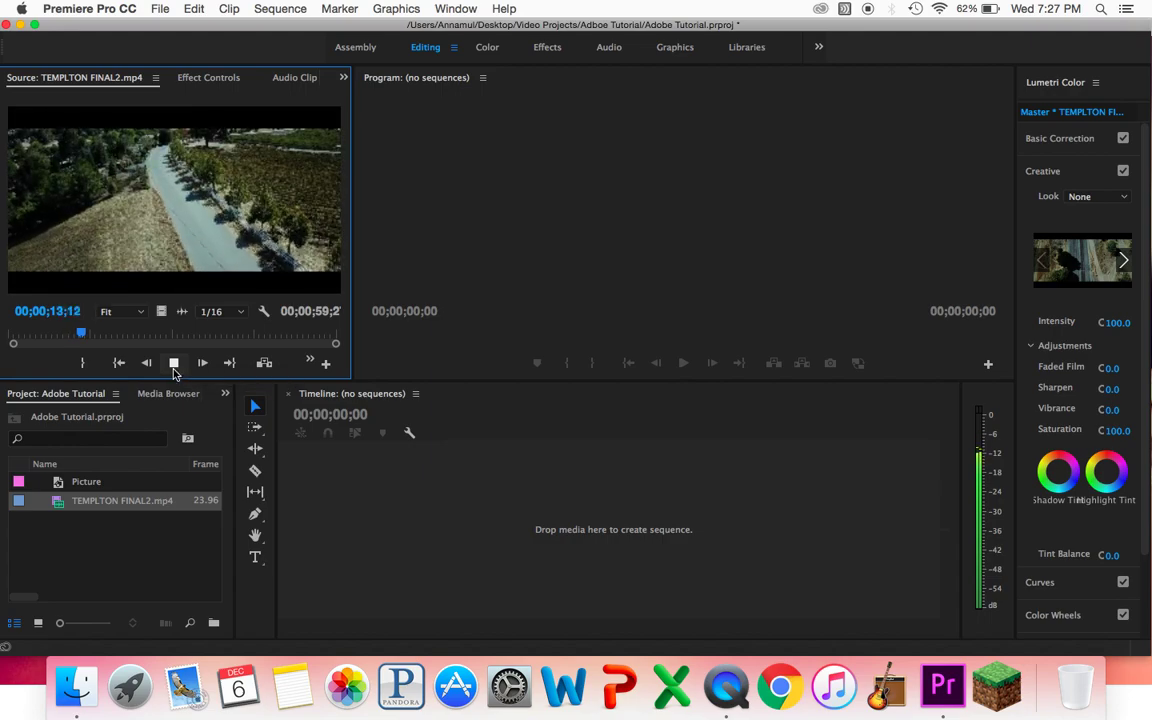
left_click(173, 368)
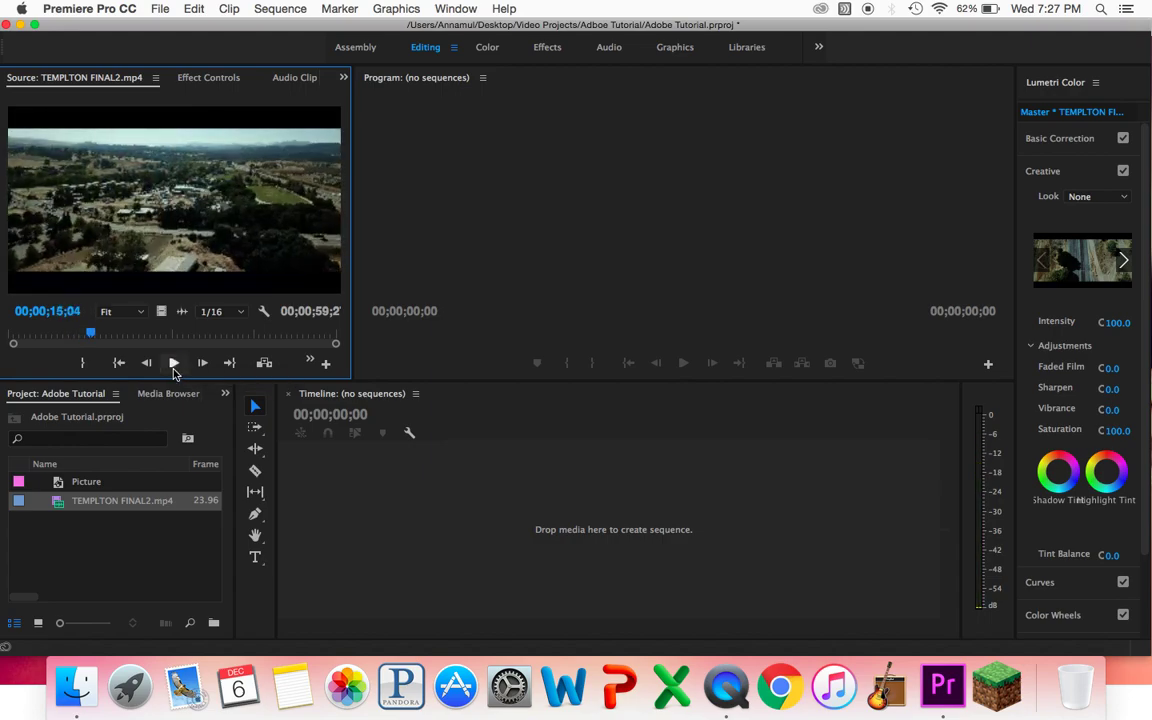
left_click_drag(77, 340, 10, 337)
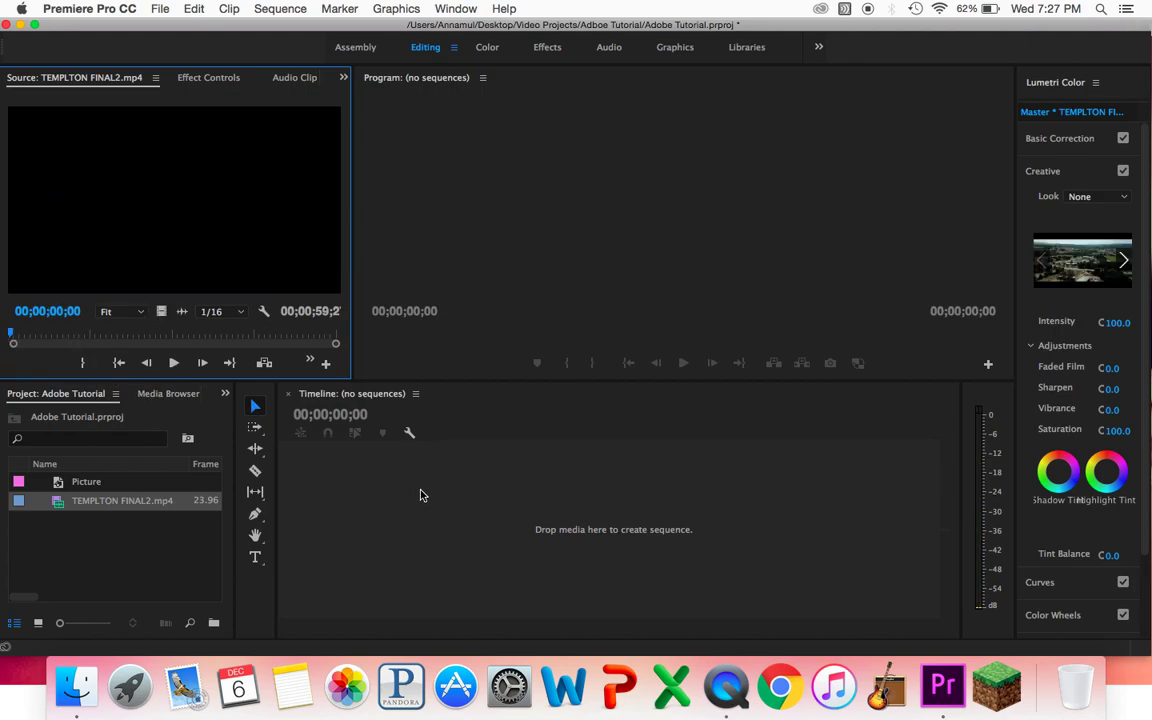
- Mark an In point at 00;00;15;27 in the source clip, move it to about 00;00;12;21 and mark the Out point at 00;00;14;09
left_click_drag(10, 337, 98, 322)
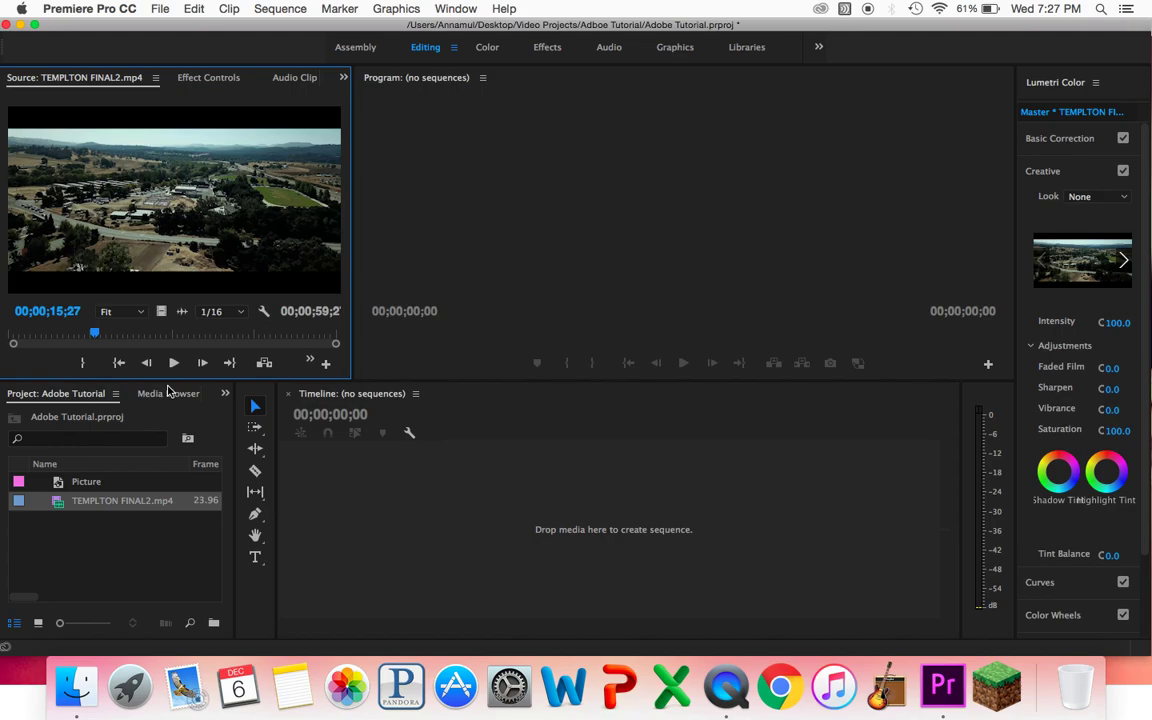
key("i")
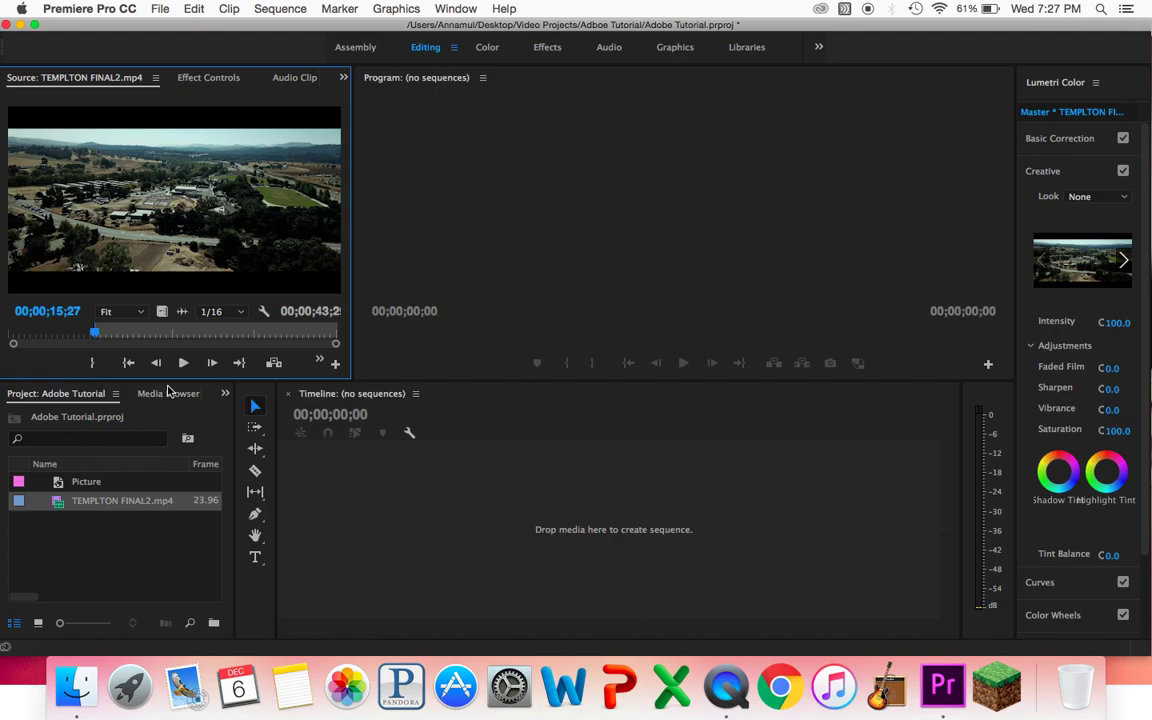
mouse_move(97, 338)
left_mouse_down()
mouse_move(130, 334)
mouse_move(61, 329)
mouse_move(110, 329)
mouse_move(62, 329)
mouse_move(78, 329)
left_mouse_up()
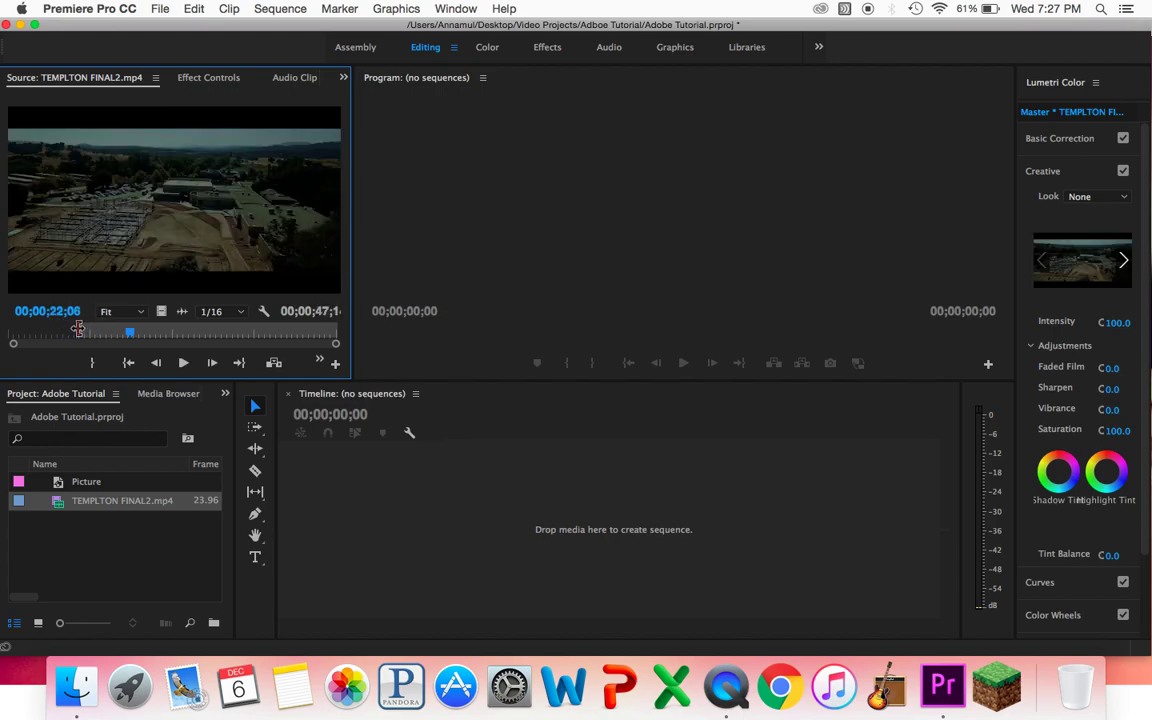
left_click(79, 331)
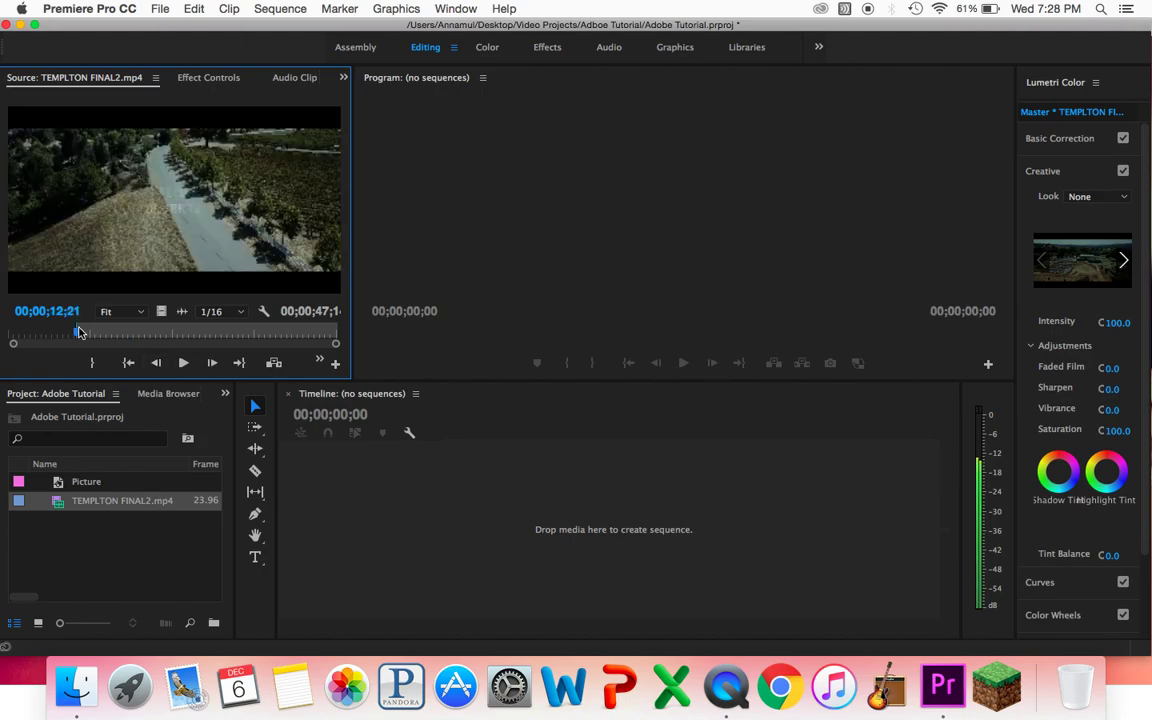
mouse_move(76, 331)
left_mouse_down()
mouse_move(112, 337)
mouse_move(87, 341)
left_mouse_up()
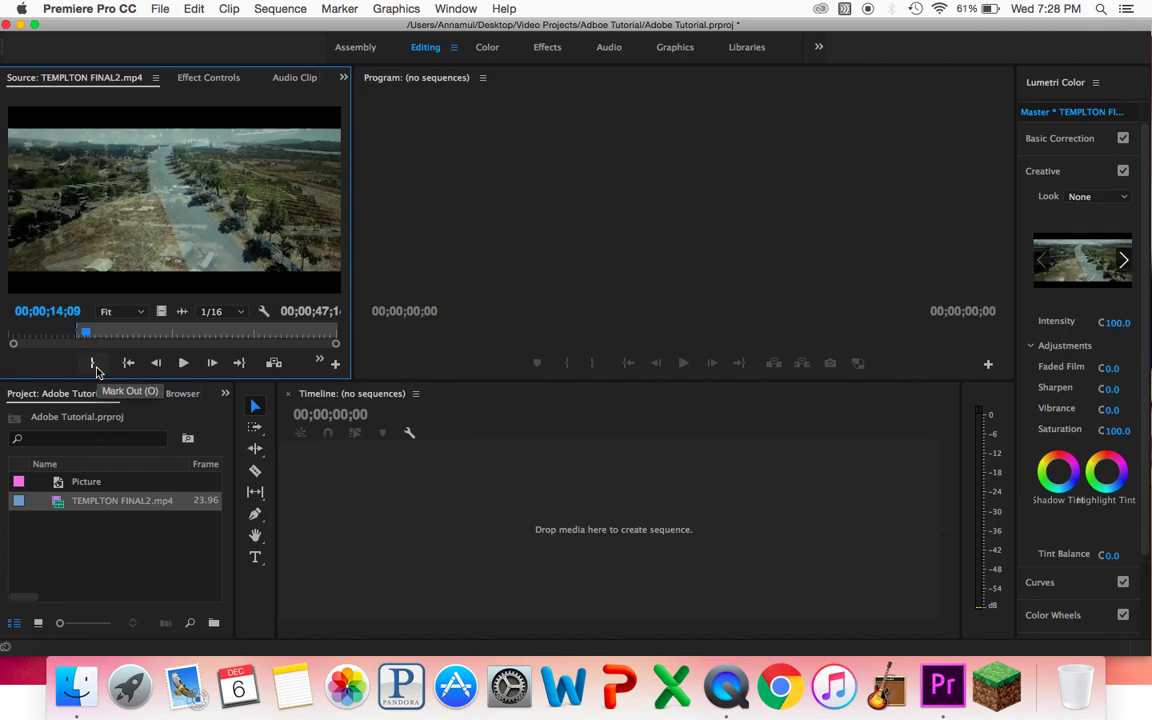
left_click(96, 368)
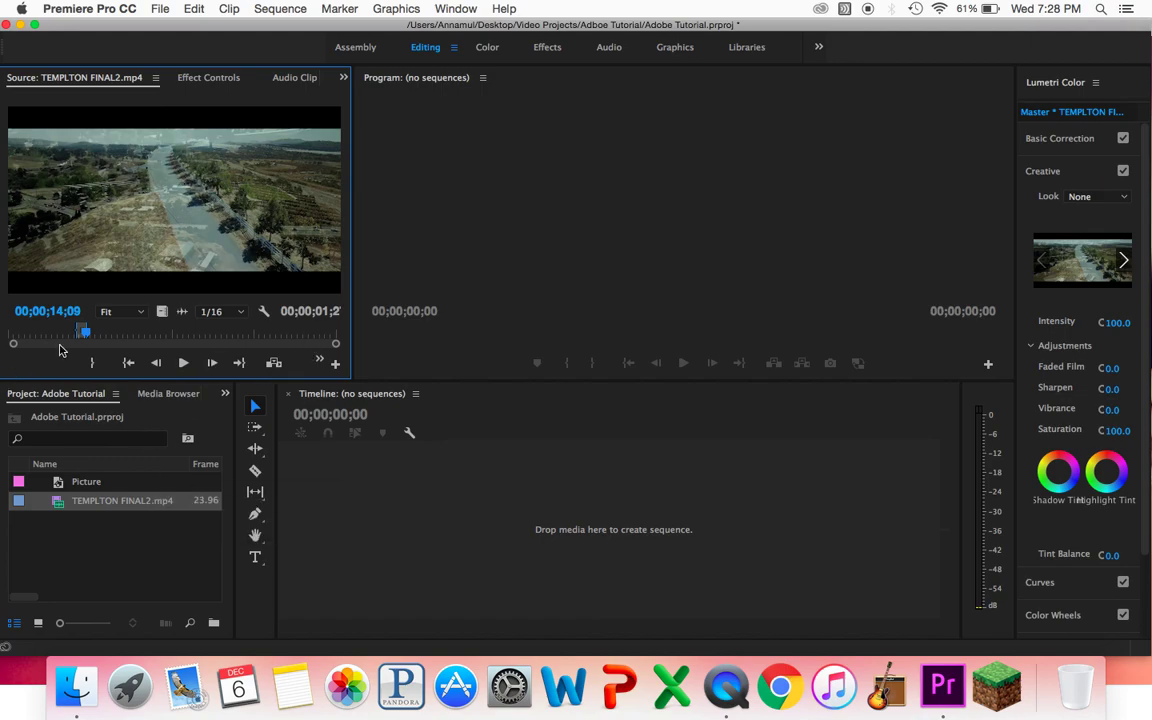
- Mark a new range in the source clip from about 00;00;23;06 to 00;00;33;00, and extend its In point earlier for about 16 seconds
left_click_drag(89, 334, 139, 338)
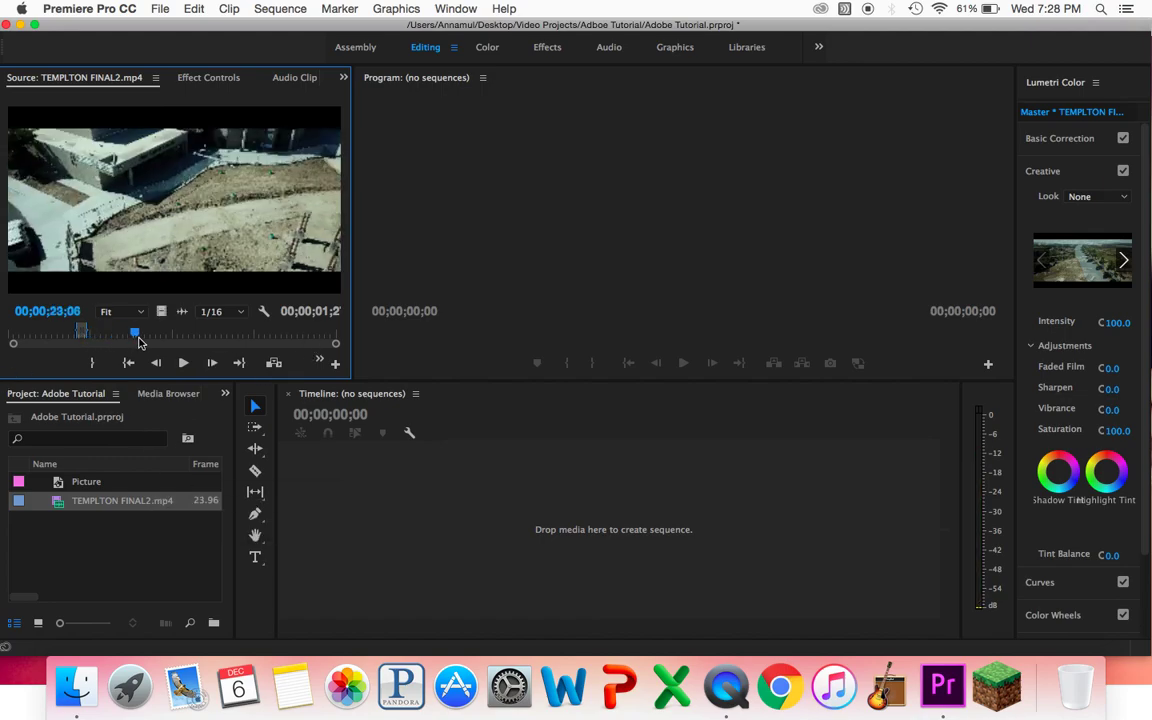
key("i")
left_click(189, 335)
key("o")
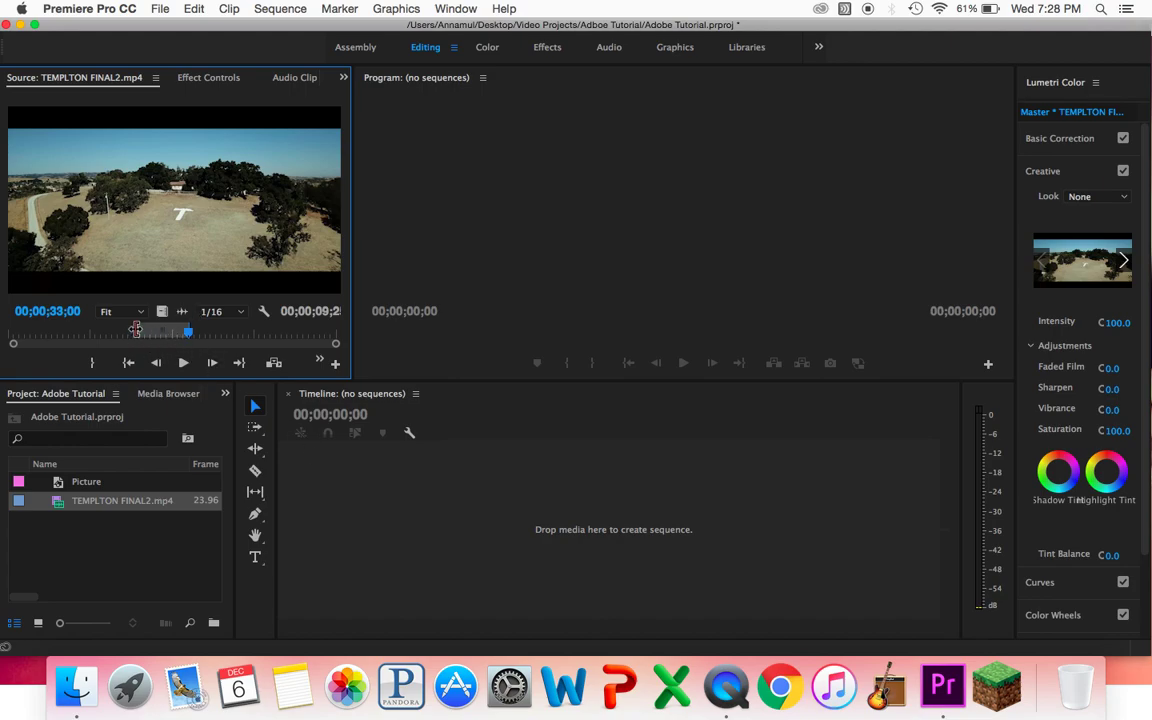
left_click_drag(137, 330, 101, 330)
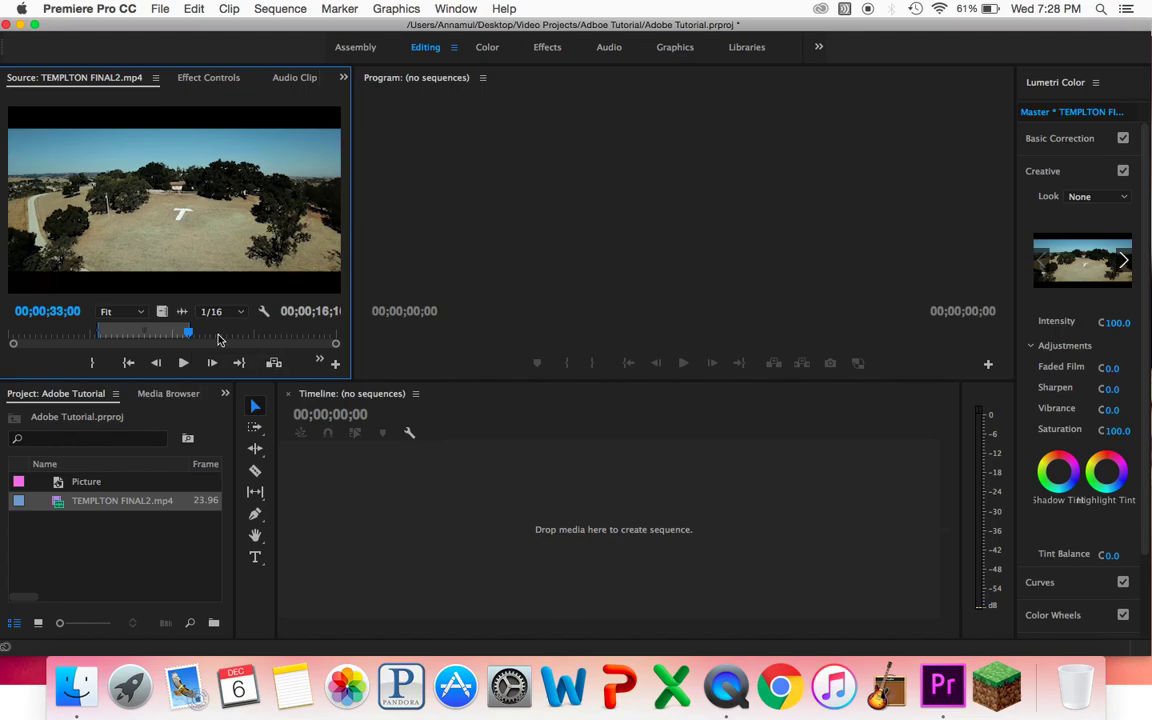
- Create a new sequence named Sequence 01 with the RED R3D preset 4K 16x9 23.976
left_click(489, 460)
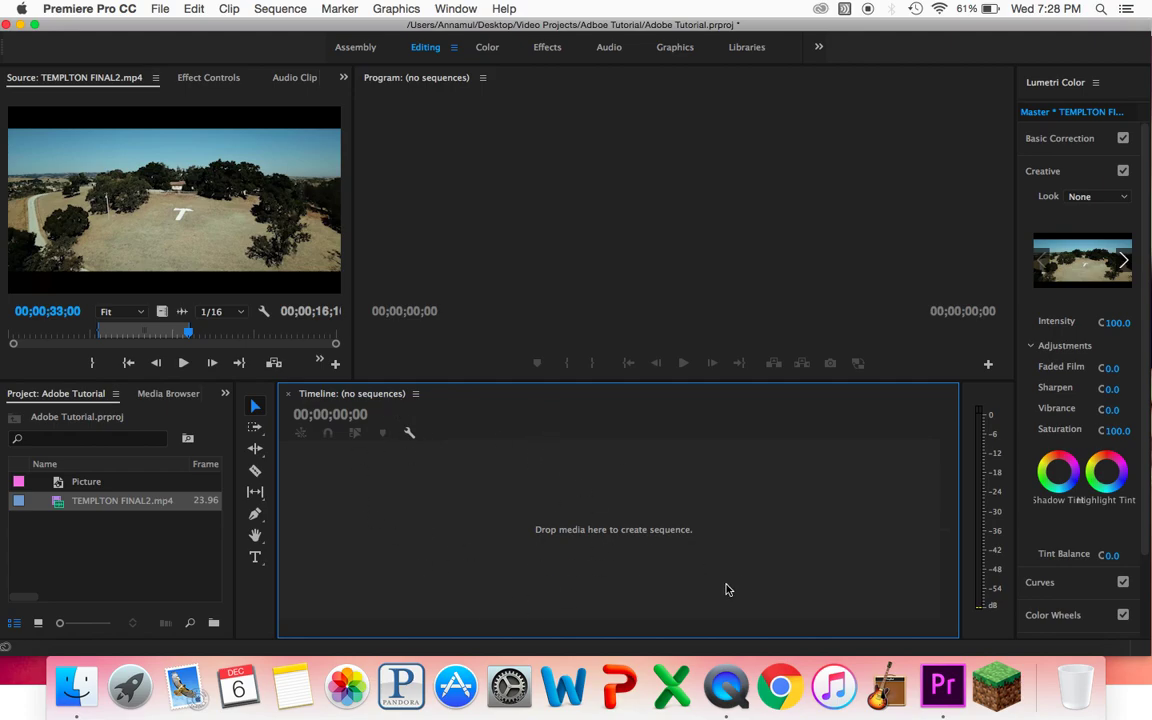
left_click(162, 10)
mouse_move(175, 33)
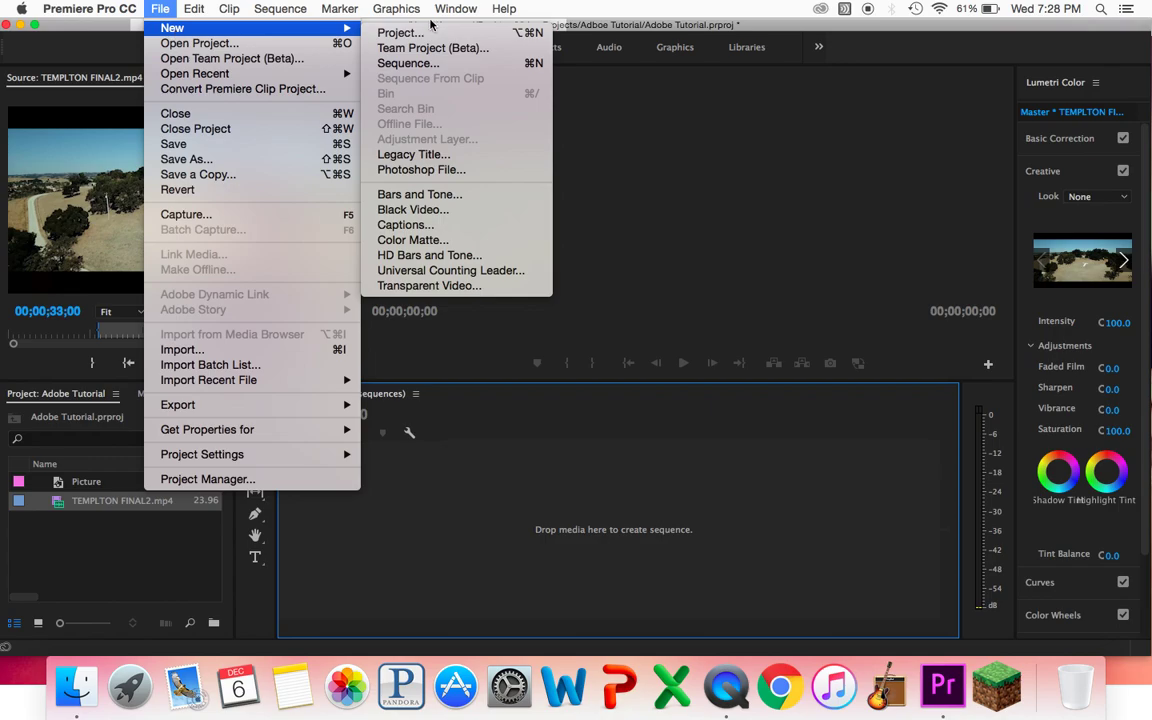
left_click(473, 62)
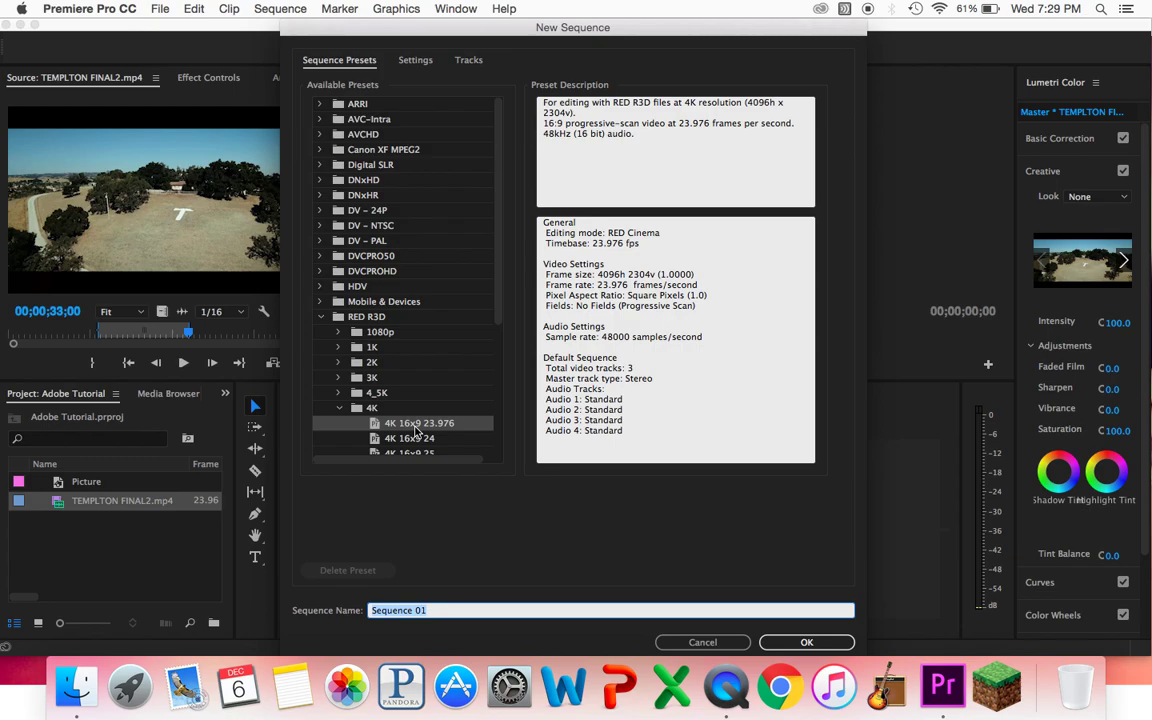
scroll(480, 238, "down", 5)
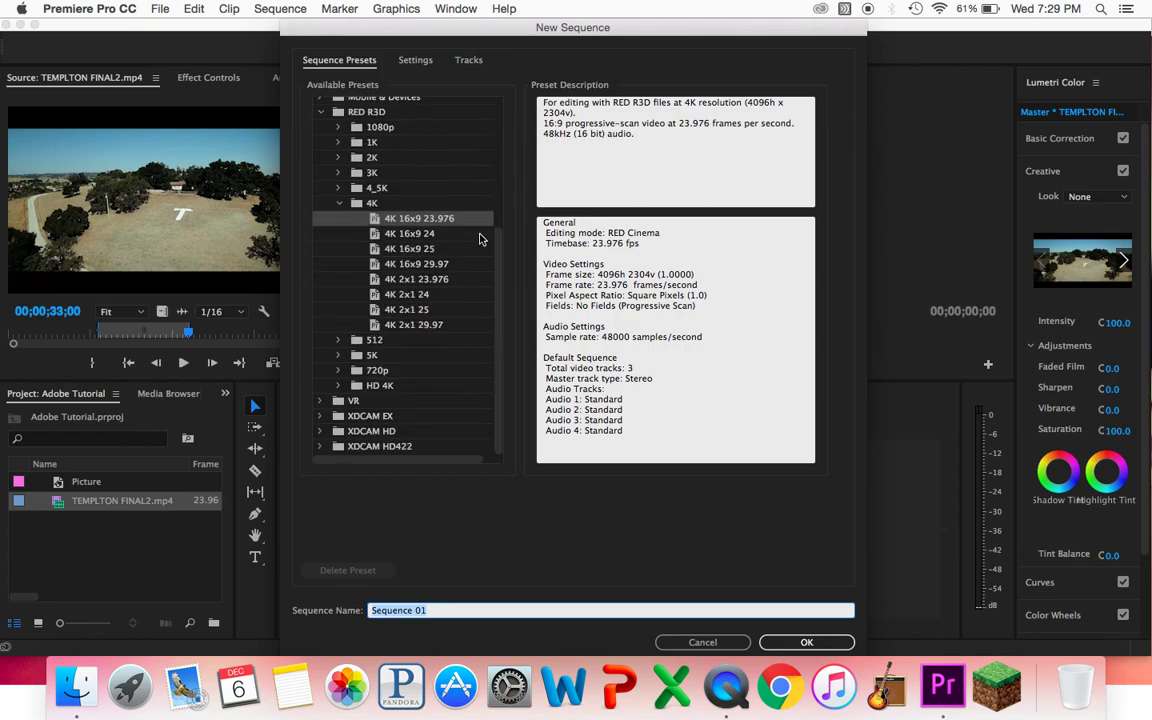
scroll(479, 239, "up", 1)
scroll(479, 239, "up", 2)
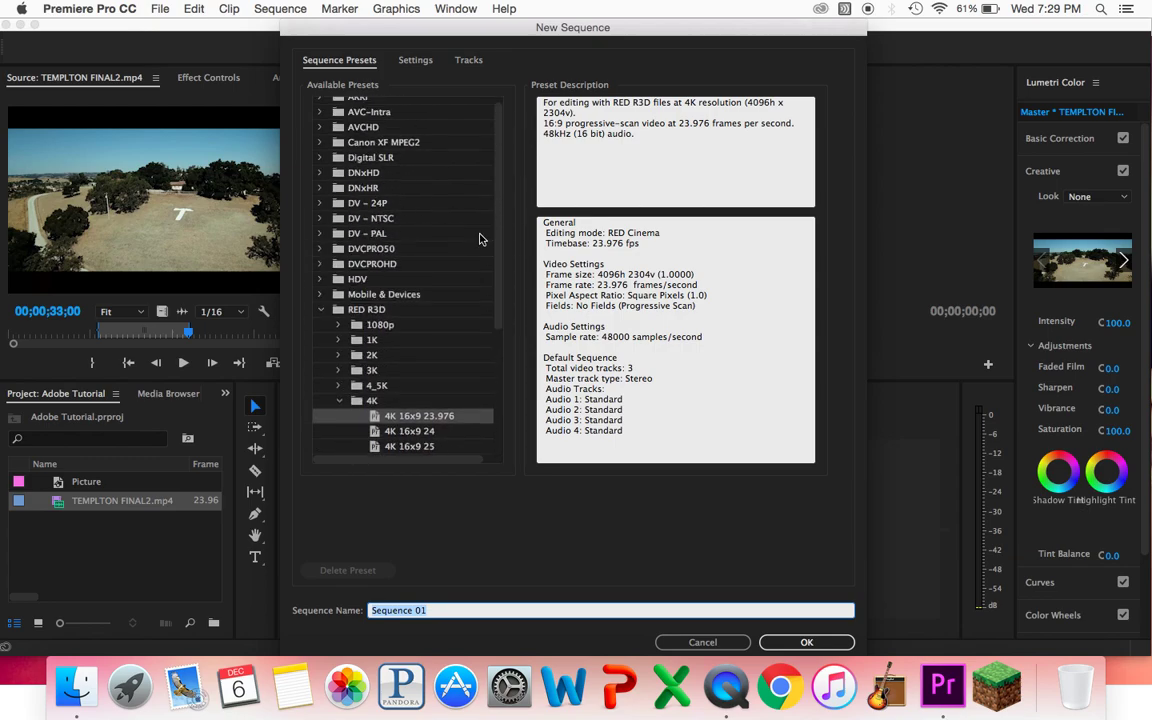
scroll(437, 344, "down", 3)
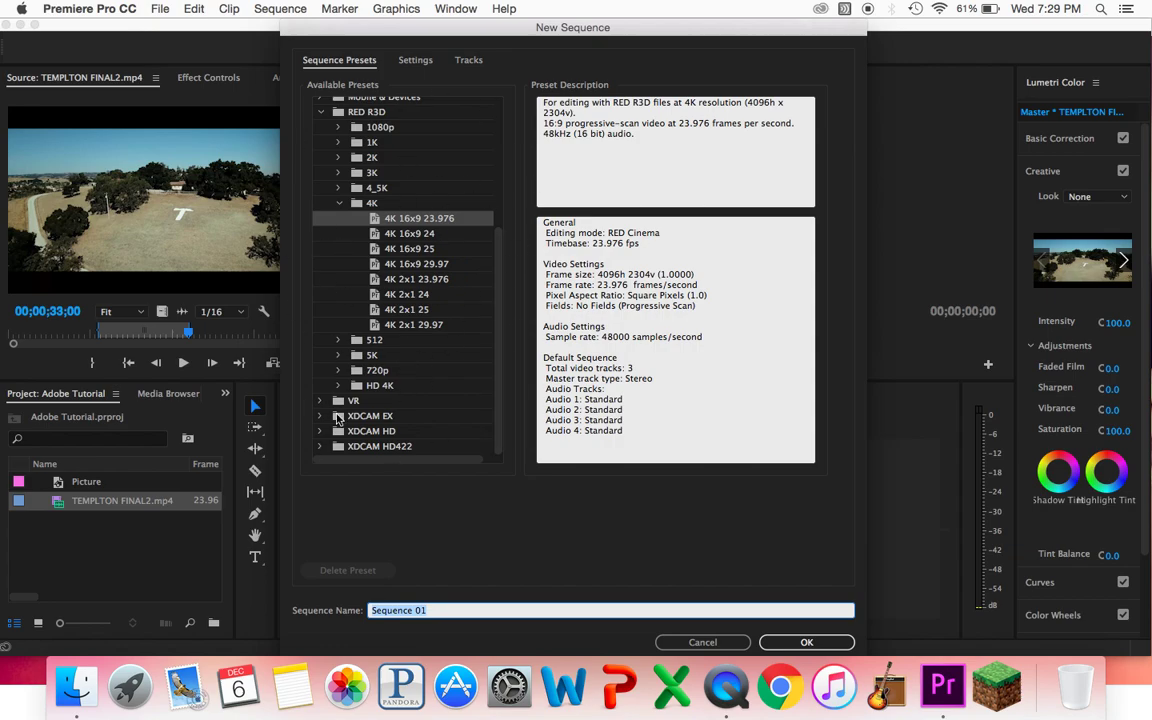
left_click(806, 644)
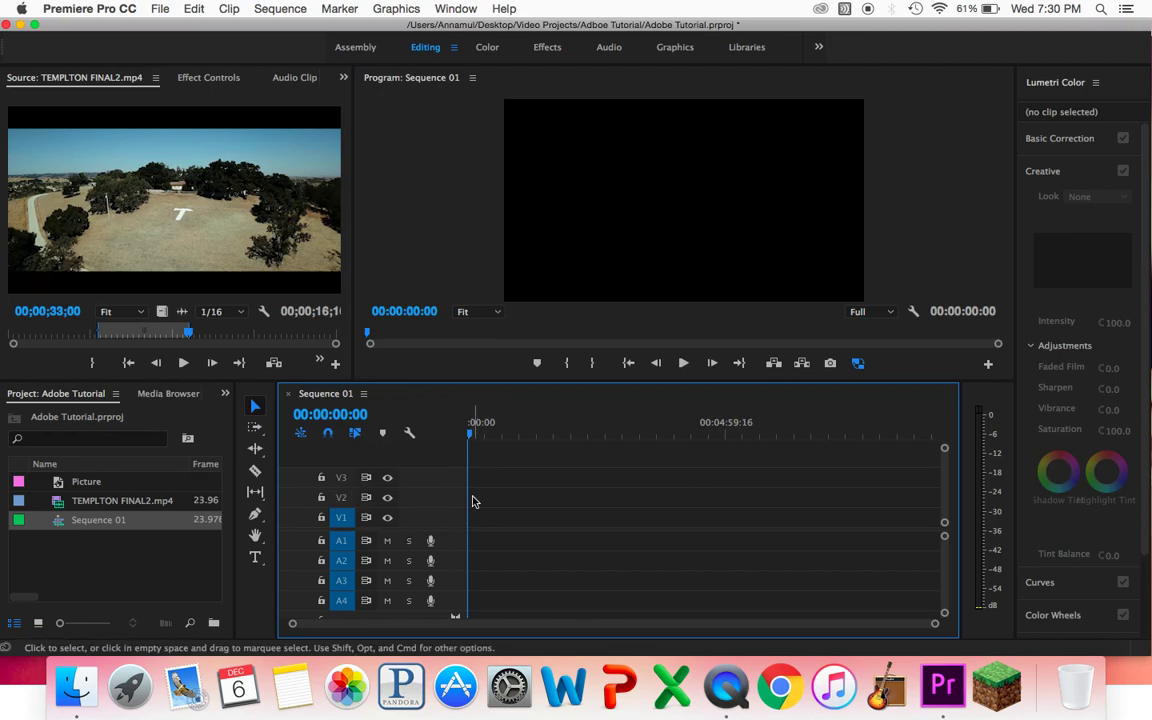
- Place the marked source range at the start of Sequence 01 on tracks V2 and A2, changing the sequence settings to match the clip
left_click(320, 519)
left_click(320, 518)
left_click(190, 225)
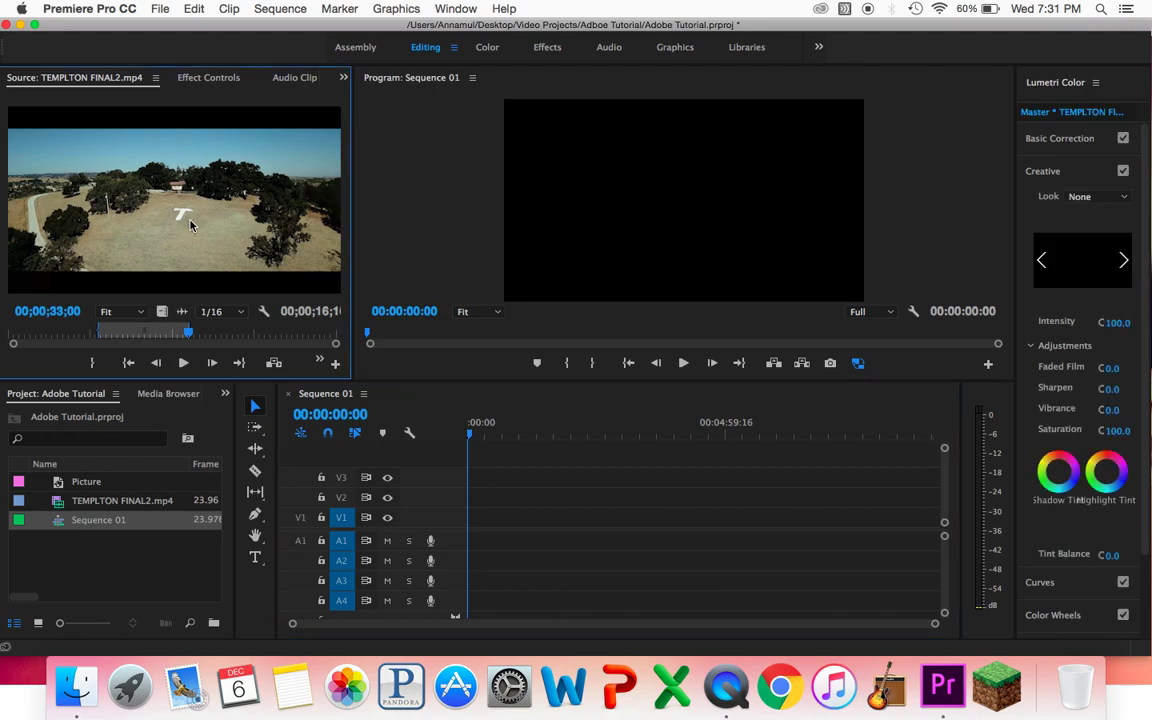
left_click_drag(548, 472, 476, 508)
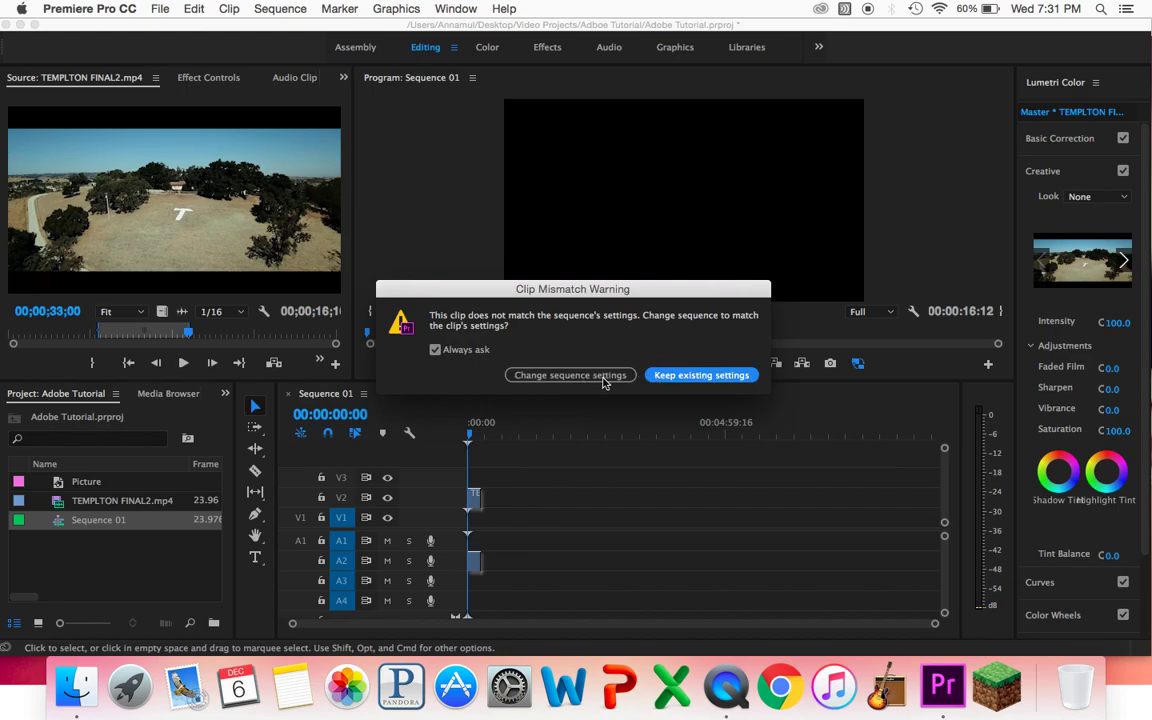
left_click(570, 376)
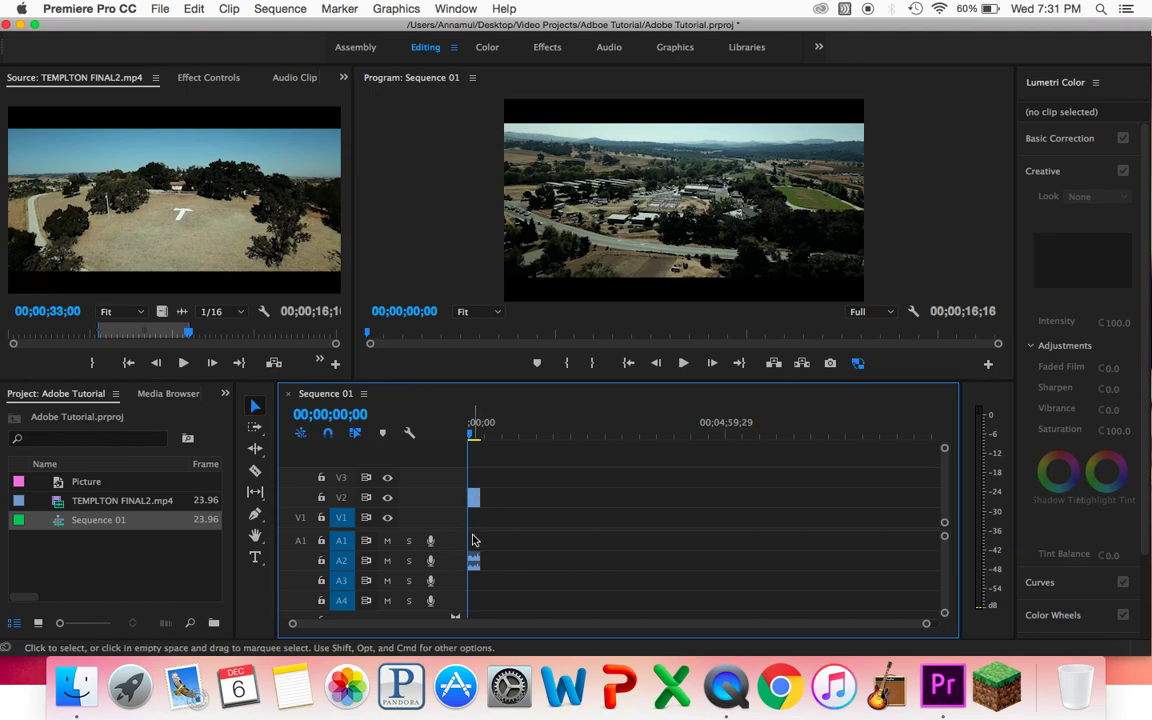
- Zoom the timeline in and back out until the whole TEMPLTON FINAL2.mp4 clip fits across it
key("=")
key("=")
key("=")
key("=")
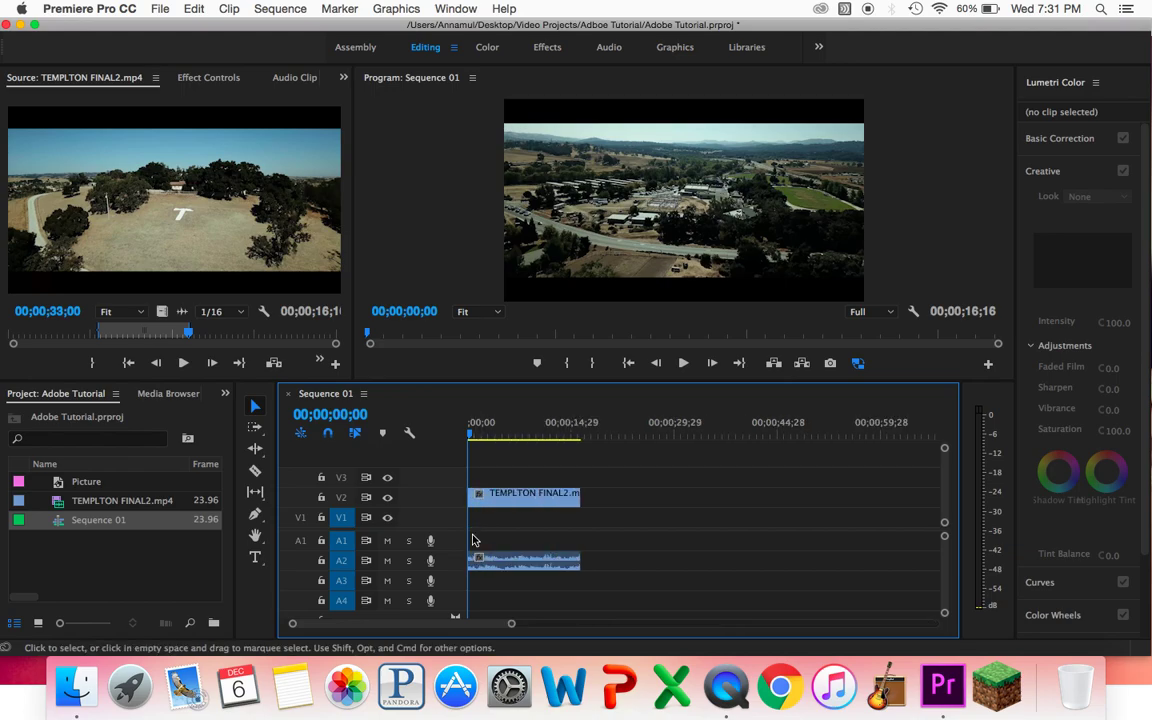
key("=")
key("=")
key("=")
key("=")
key("=")
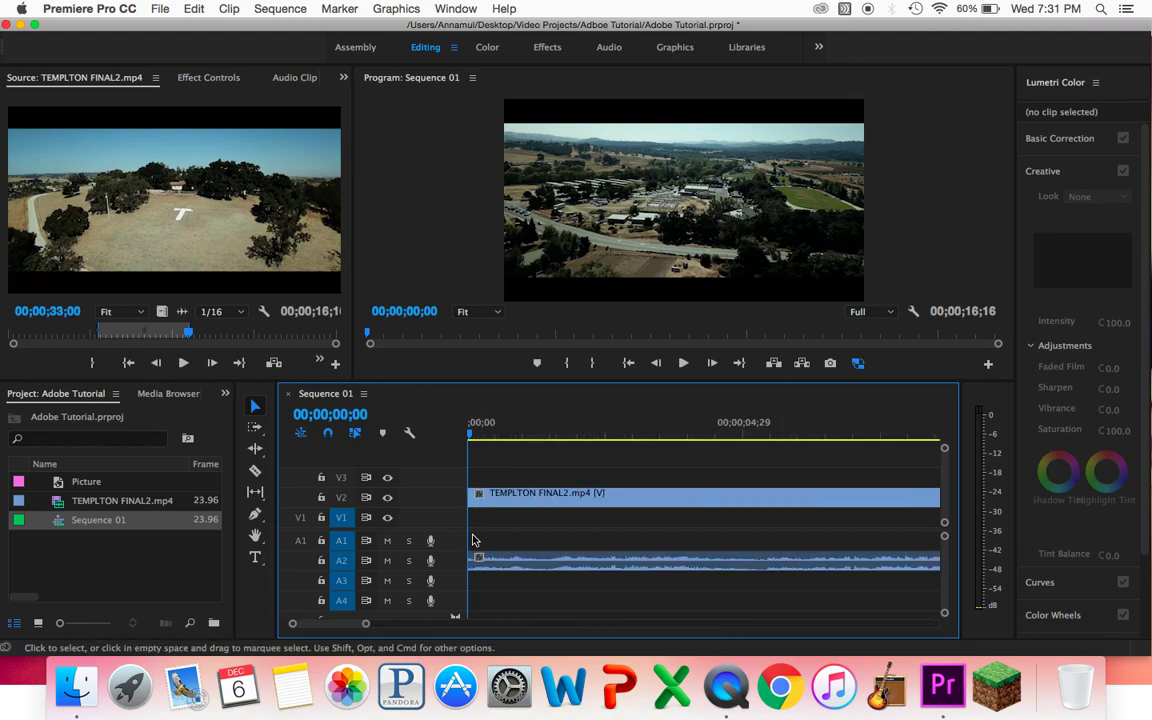
key("minus")
key("minus")
key("minus")
key("minus")
key("minus")
key("minus")
key("minus")
key("minus")
key("minus")
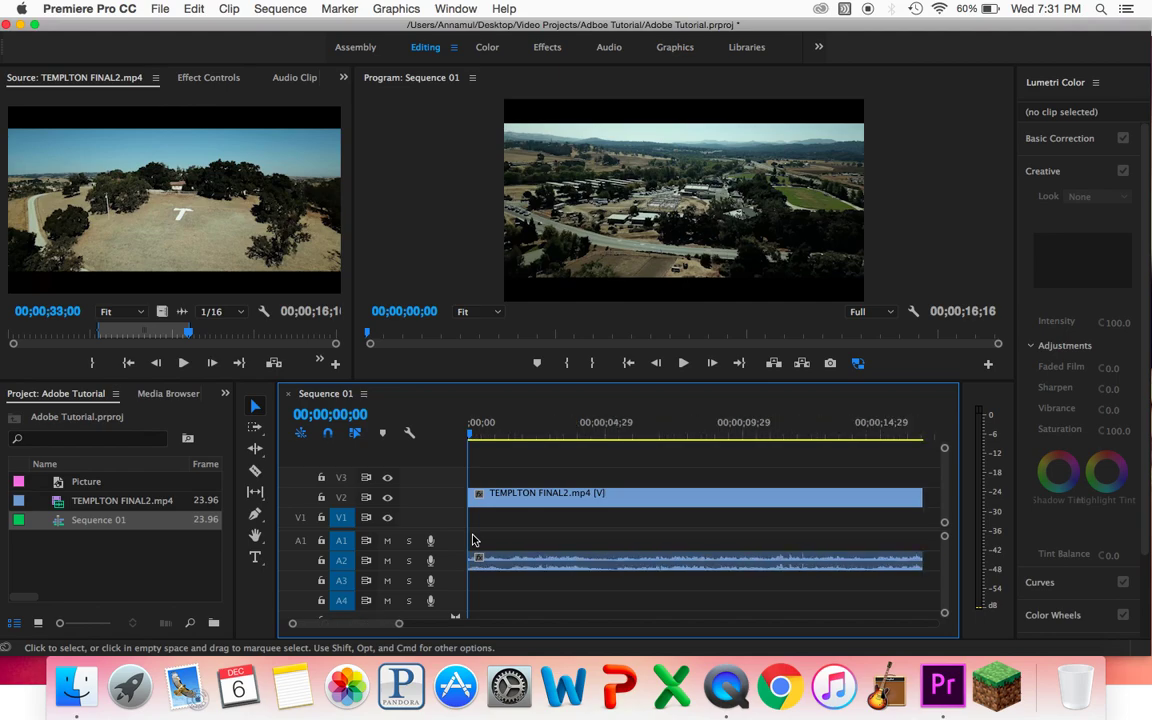
- Zoom the timeline far out and back in until the TEMPLTON FINAL2.mp4 clip spans about half of its width
key("minus")
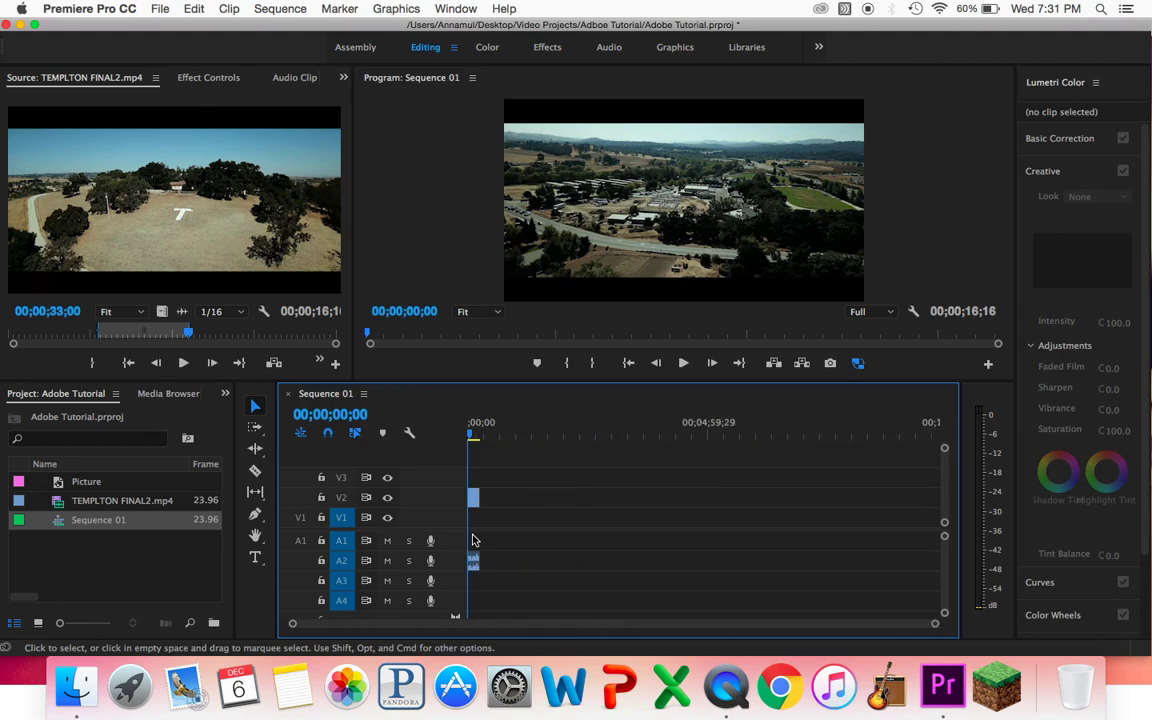
key("=")
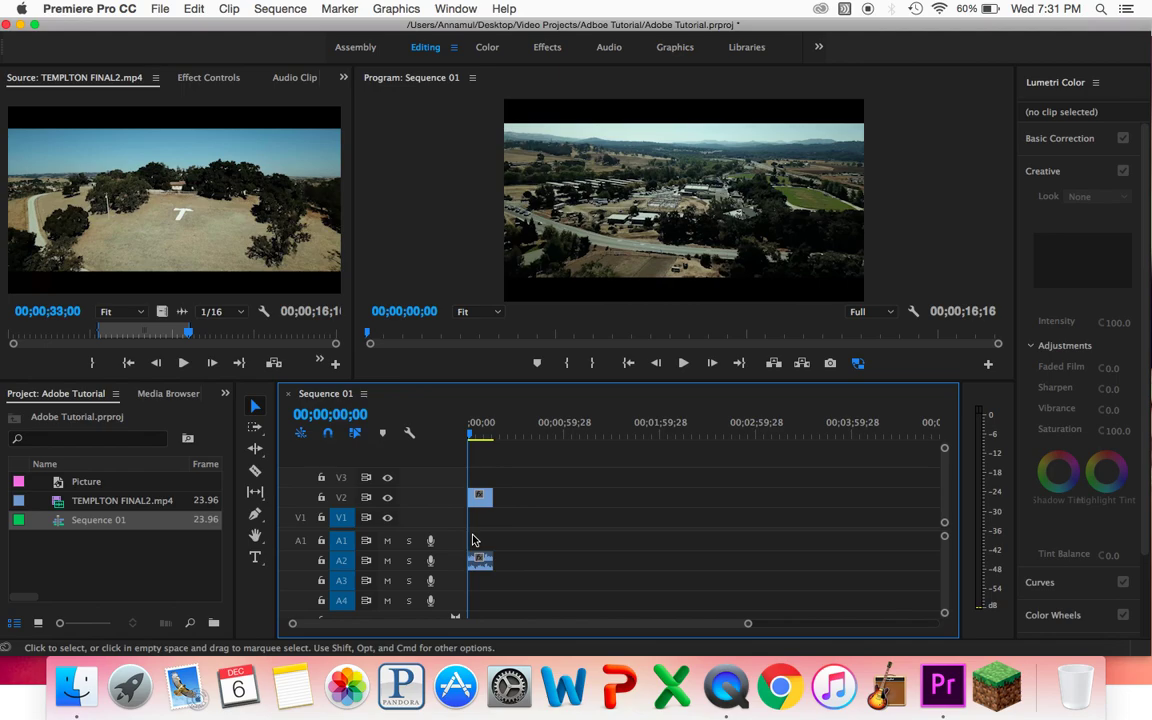
key("minus")
key("=")
key("=")
key("=")
key("=")
key("=")
key("=")
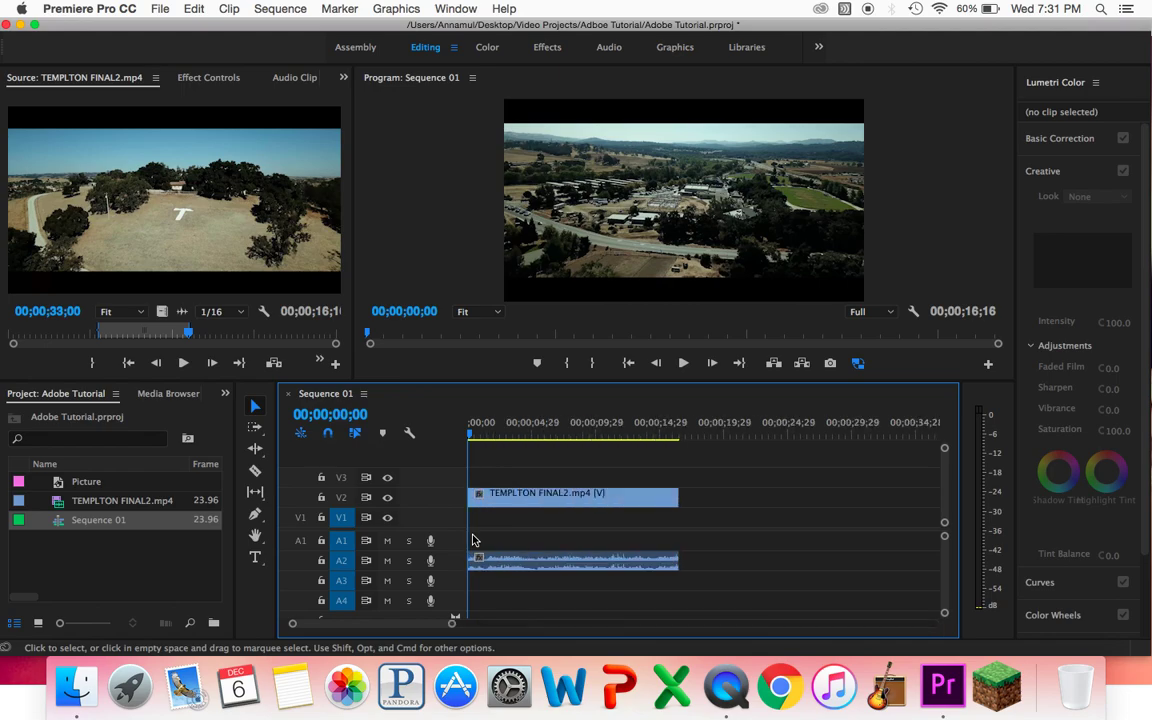
key("minus")
key("minus")
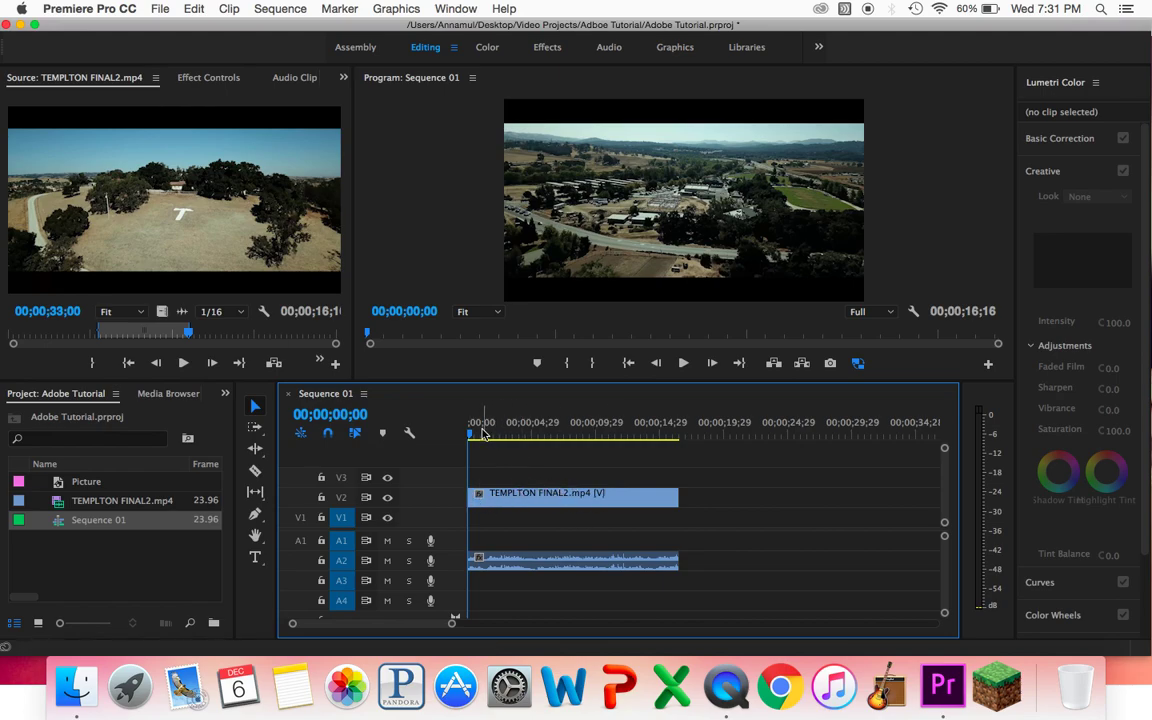
- Set the Program monitor's playback resolution to 1/16 and play the sequence from about 00;00;05;27 to 00;00;14;25
left_click_drag(478, 437, 569, 432)
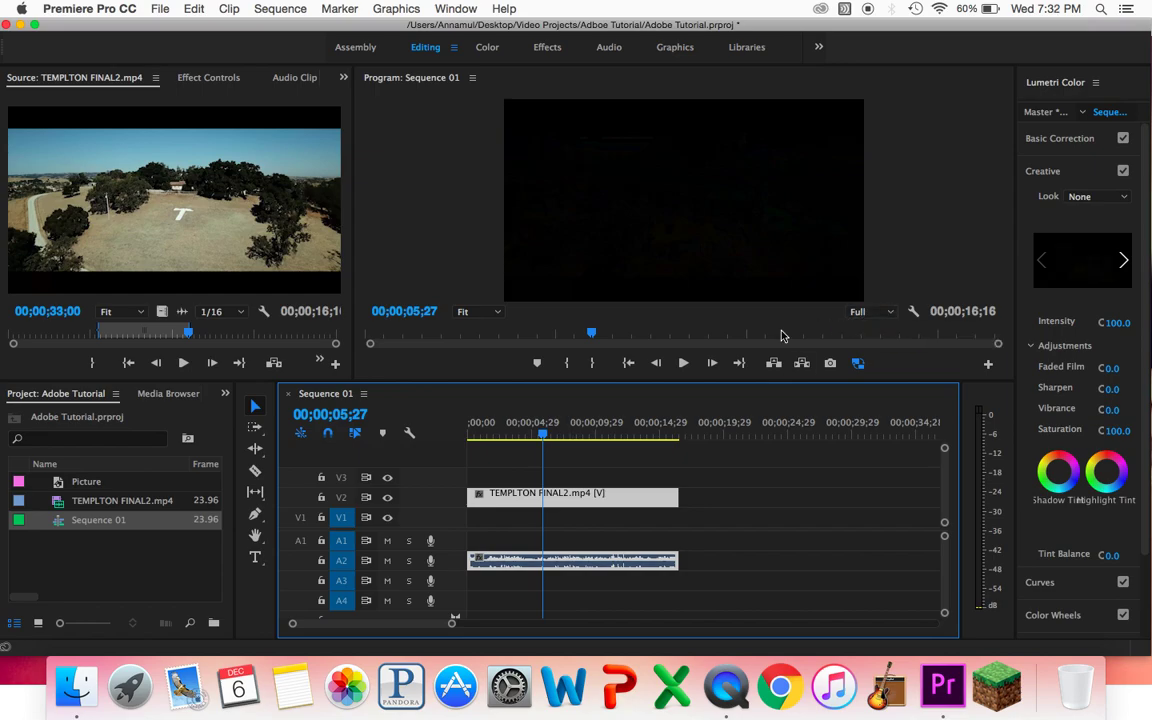
left_click(862, 313)
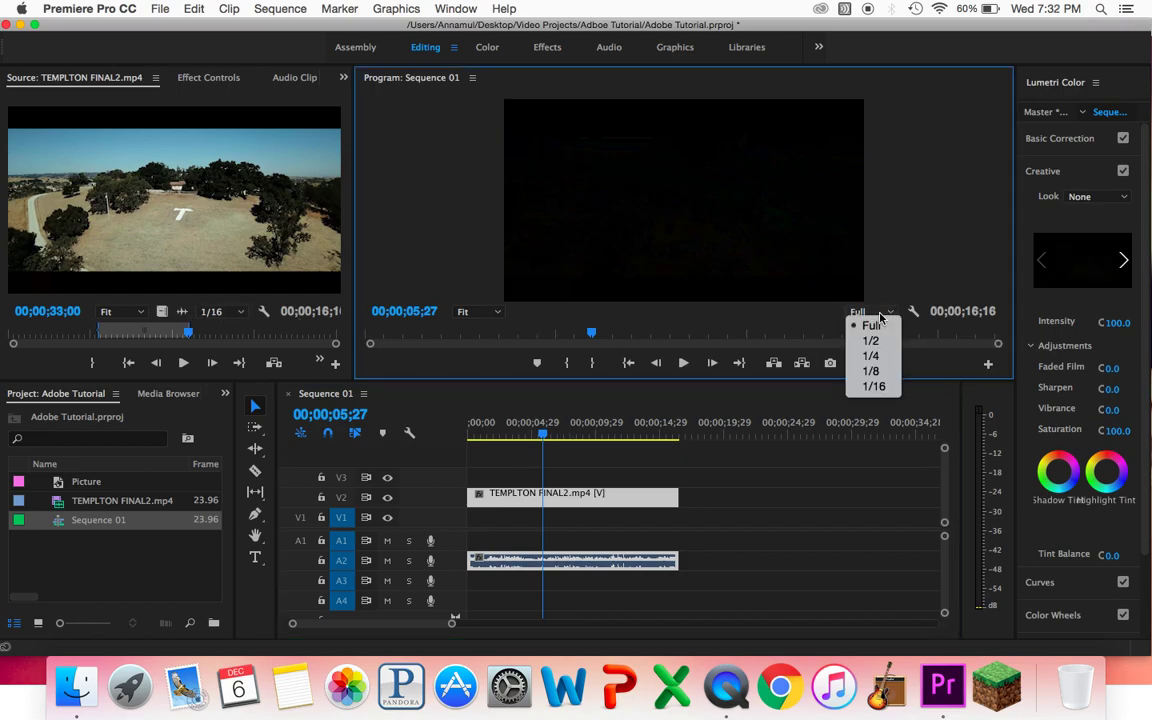
left_click(872, 386)
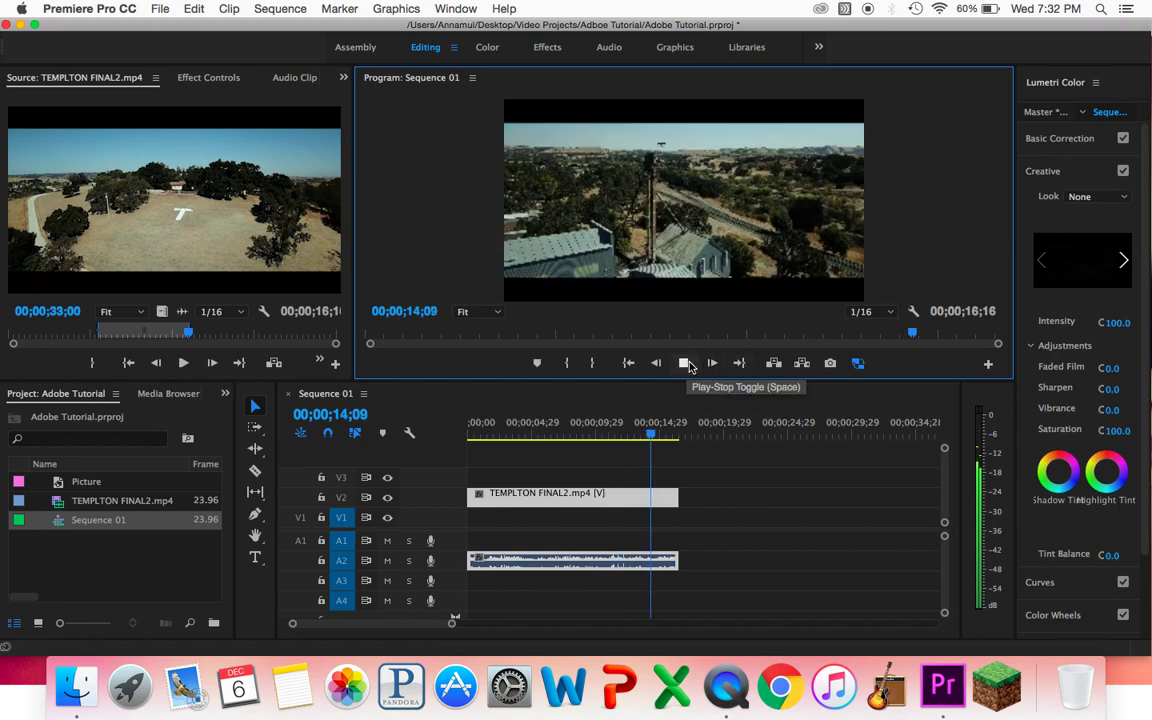
left_click(687, 364)
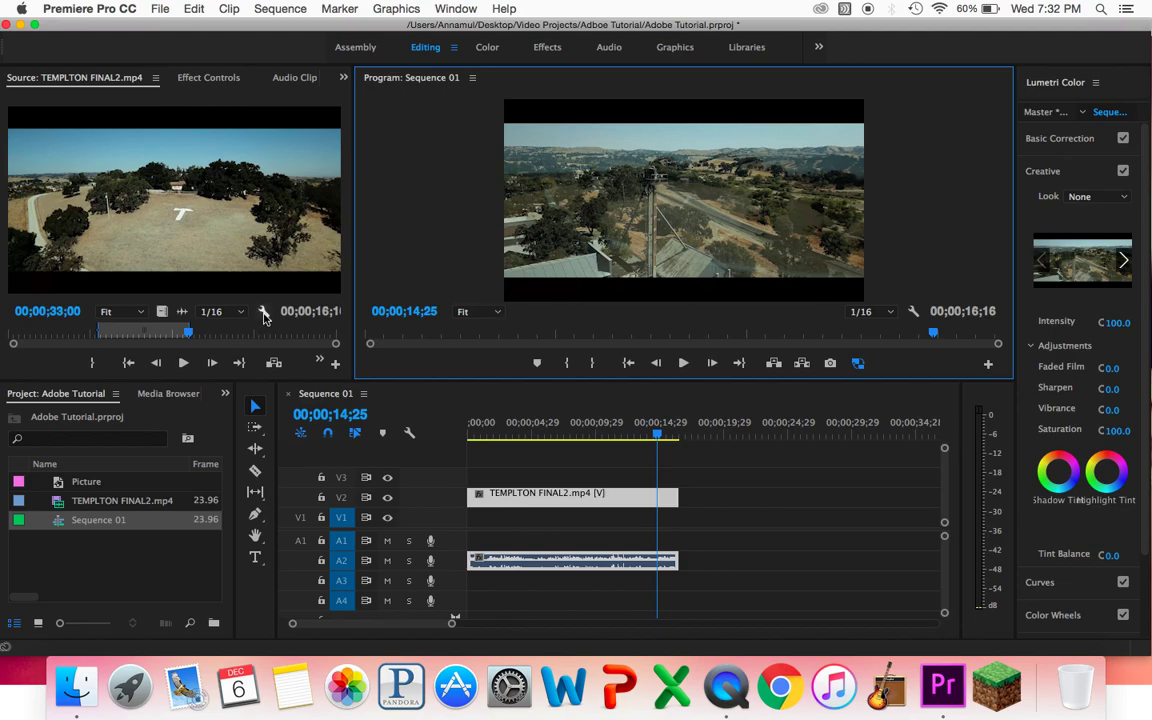
- Delete the clip from the timeline and place only the video of the marked source range at the start of V2
left_click_drag(743, 575, 558, 481)
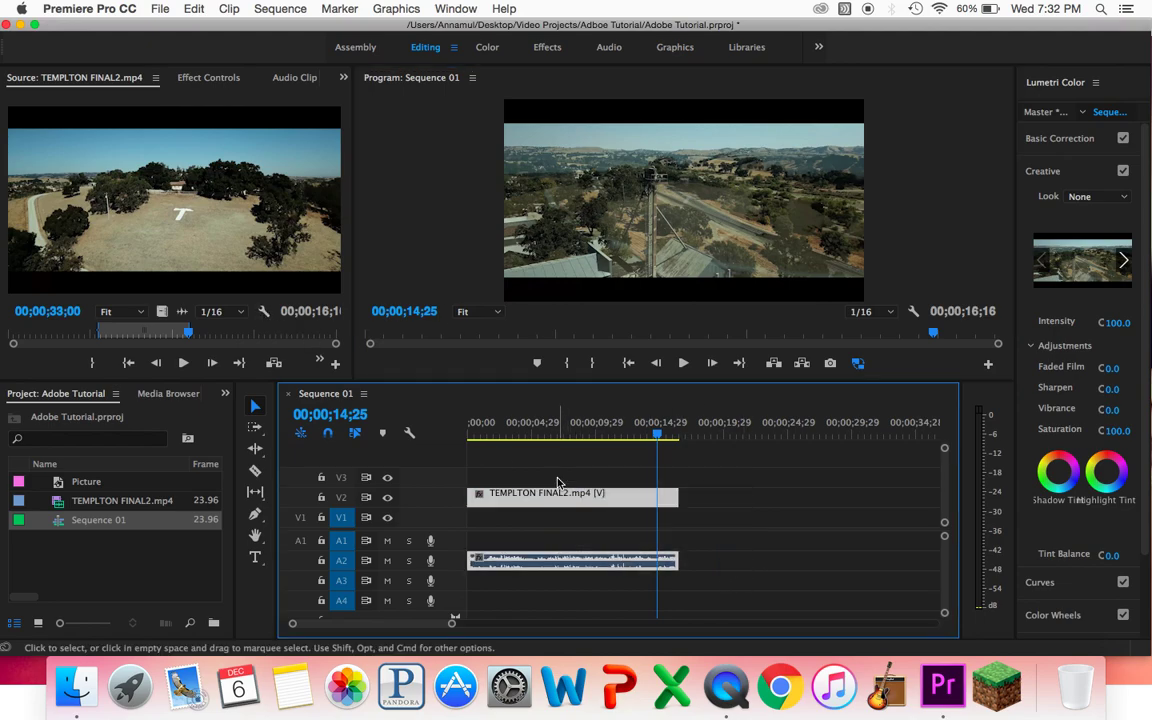
key("Delete")
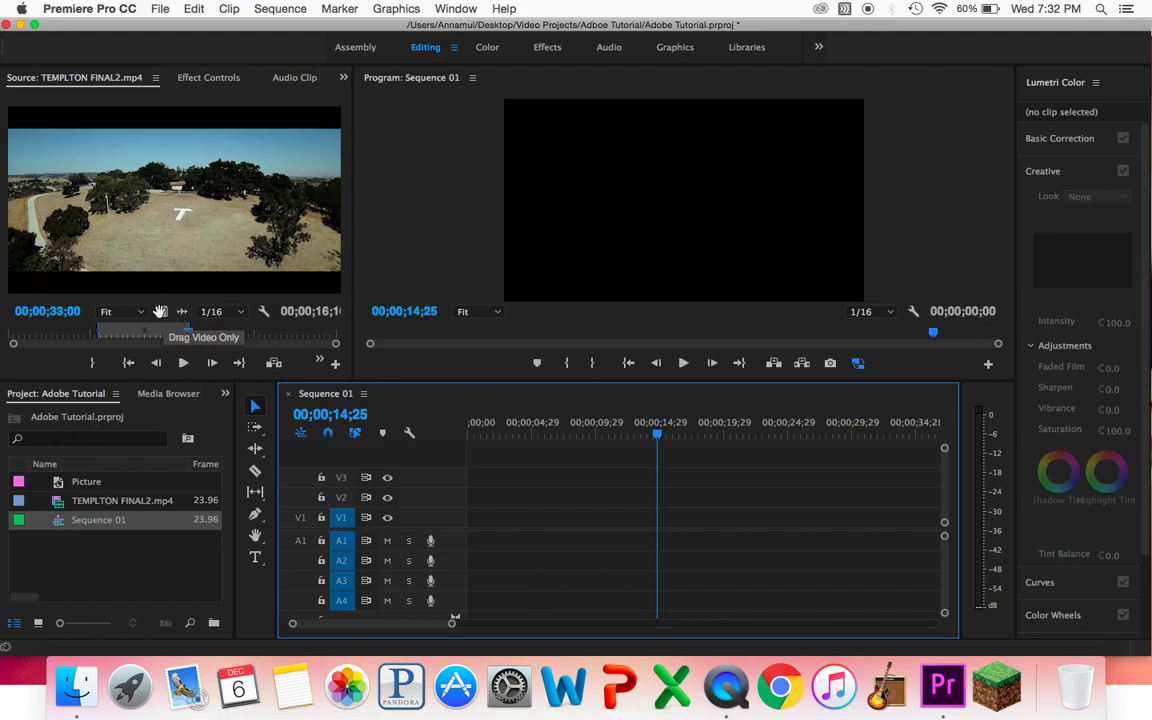
left_click(160, 311)
left_click_drag(161, 313, 467, 506)
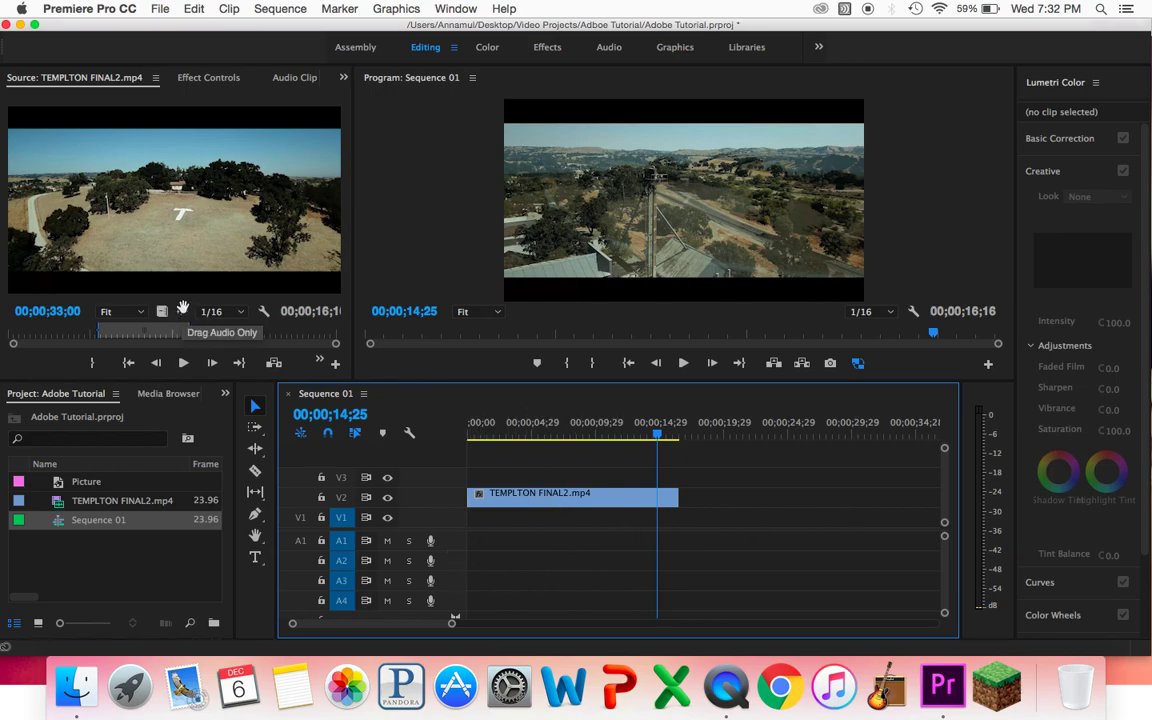
- Delete the video-only clip and place only the audio of the marked source range at the start of A1
left_click_drag(633, 547, 549, 493)
key("Delete")
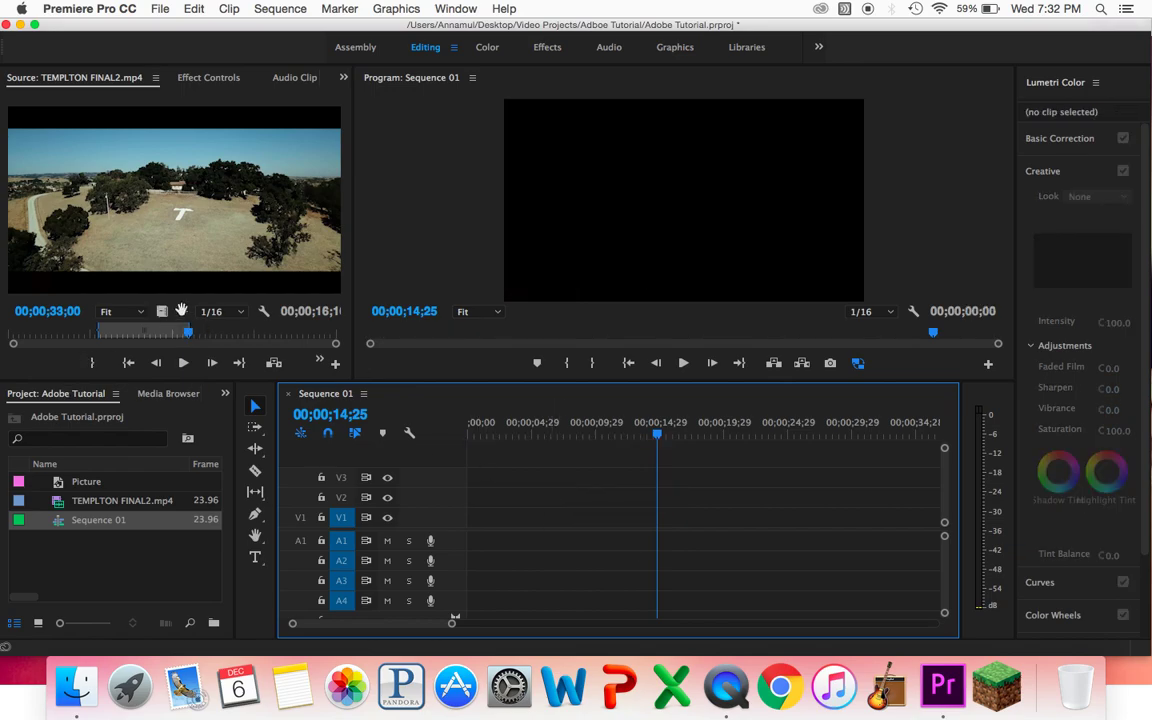
left_click_drag(182, 314, 453, 543)
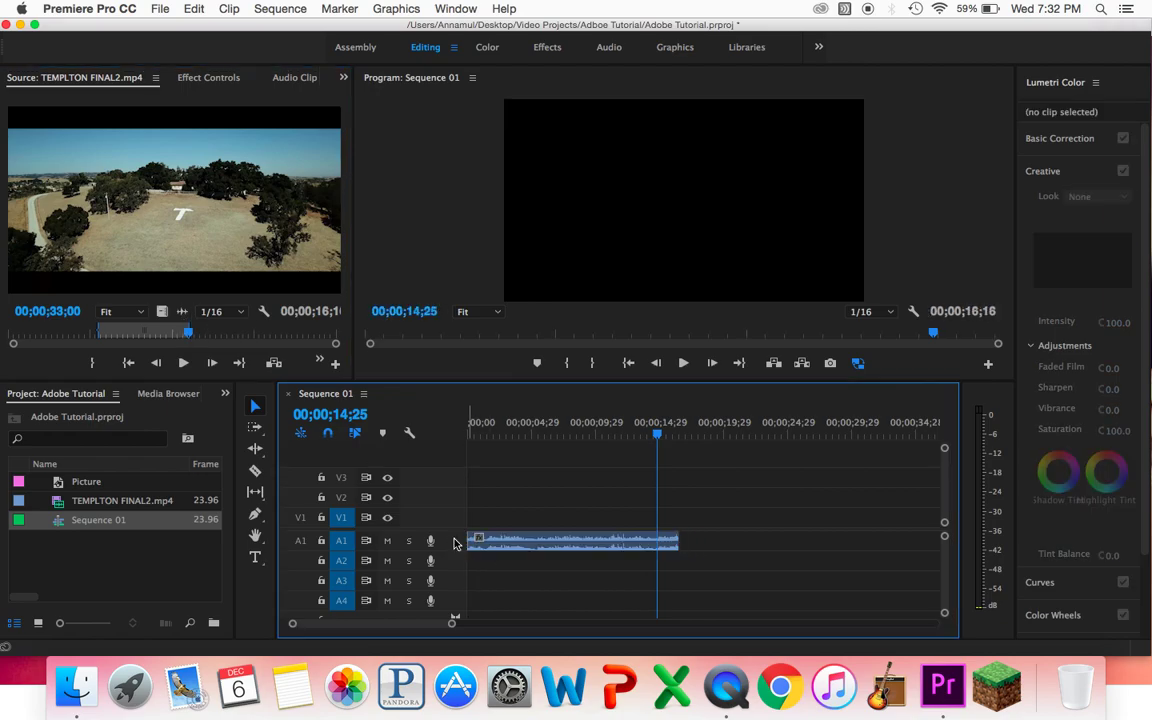
- Replace the audio-only clip with the full marked source range at the sequence start, video on V2 and audio on A2
left_click_drag(557, 428, 461, 438)
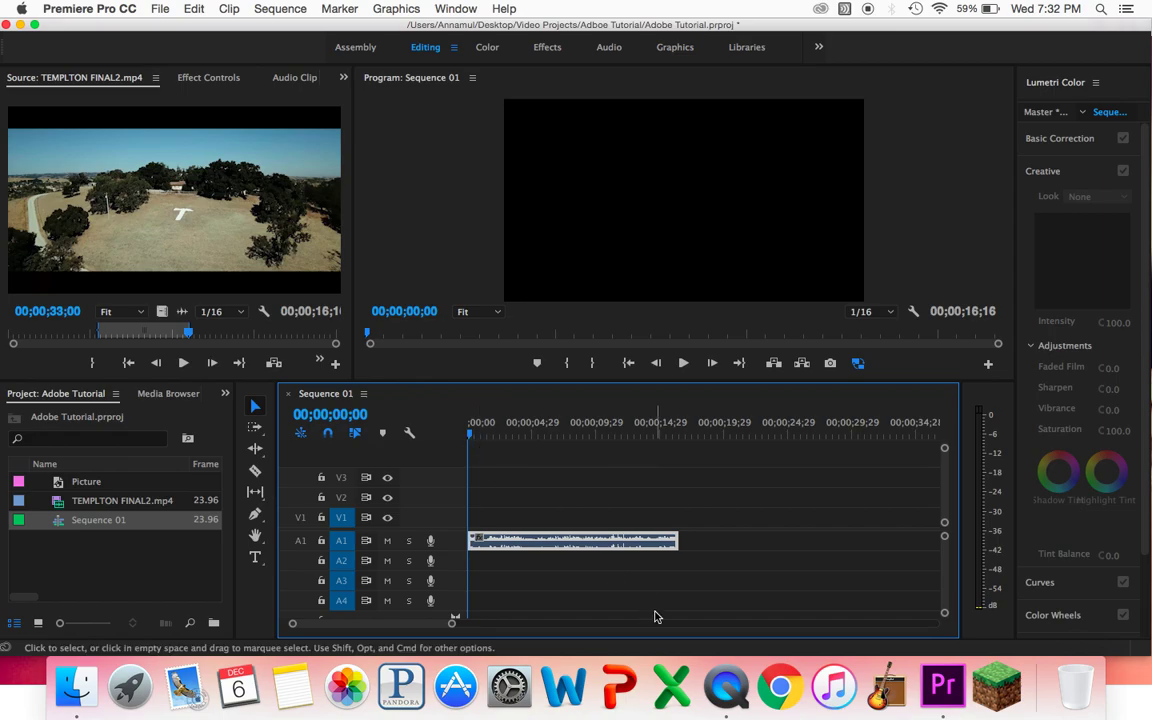
left_click_drag(641, 599, 568, 534)
key("Delete")
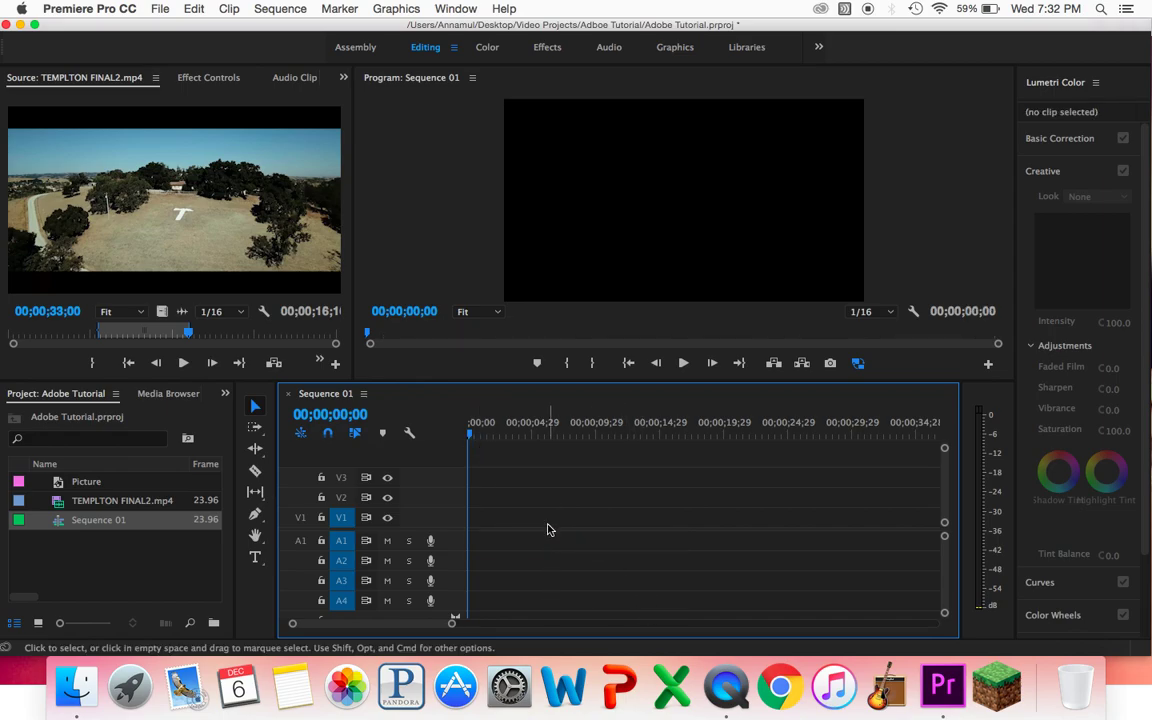
left_click(126, 195)
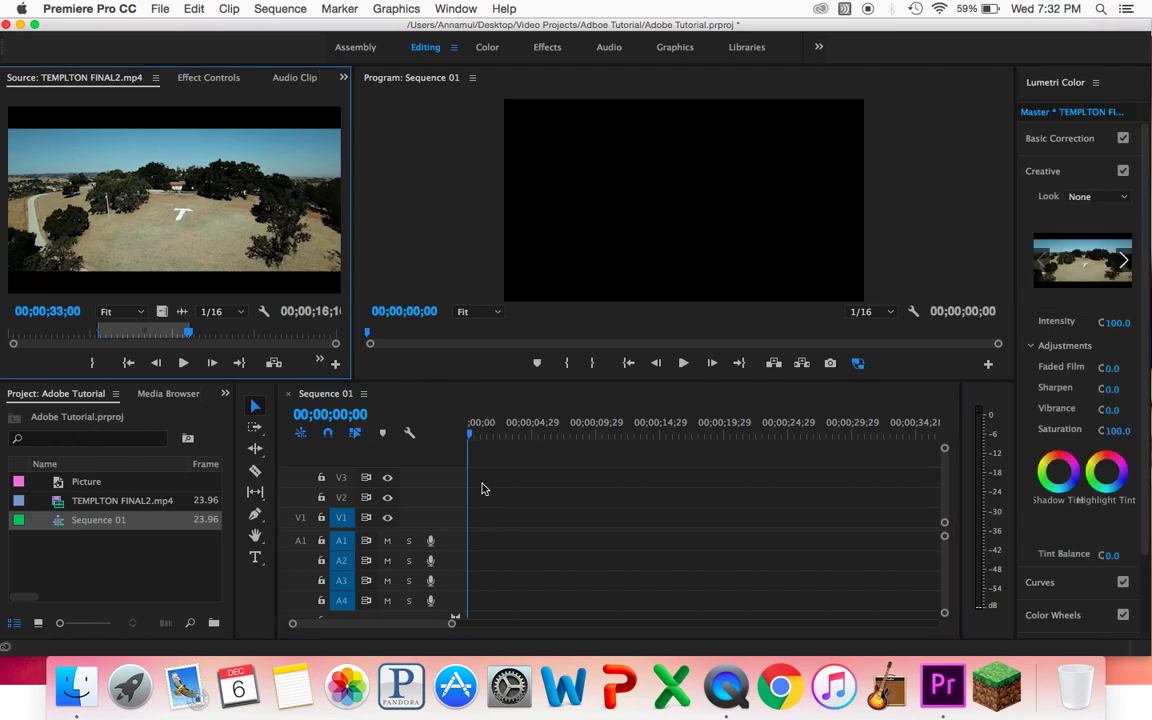
left_click_drag(481, 506, 486, 503)
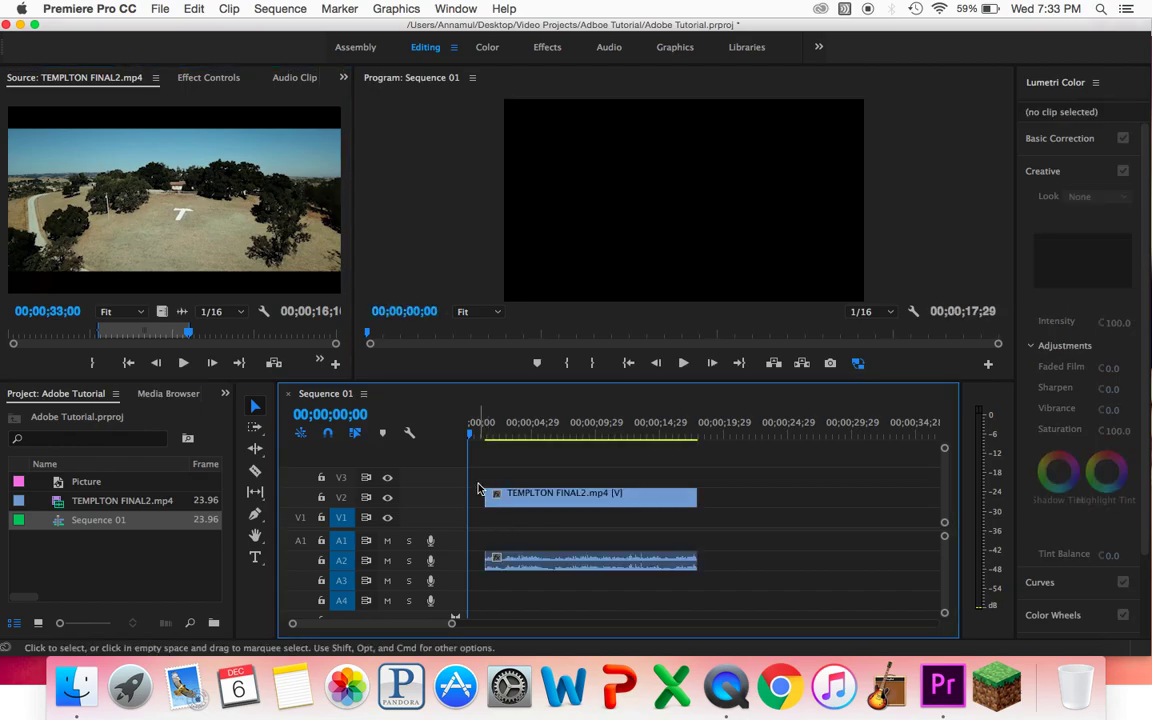
left_click_drag(735, 599, 555, 497)
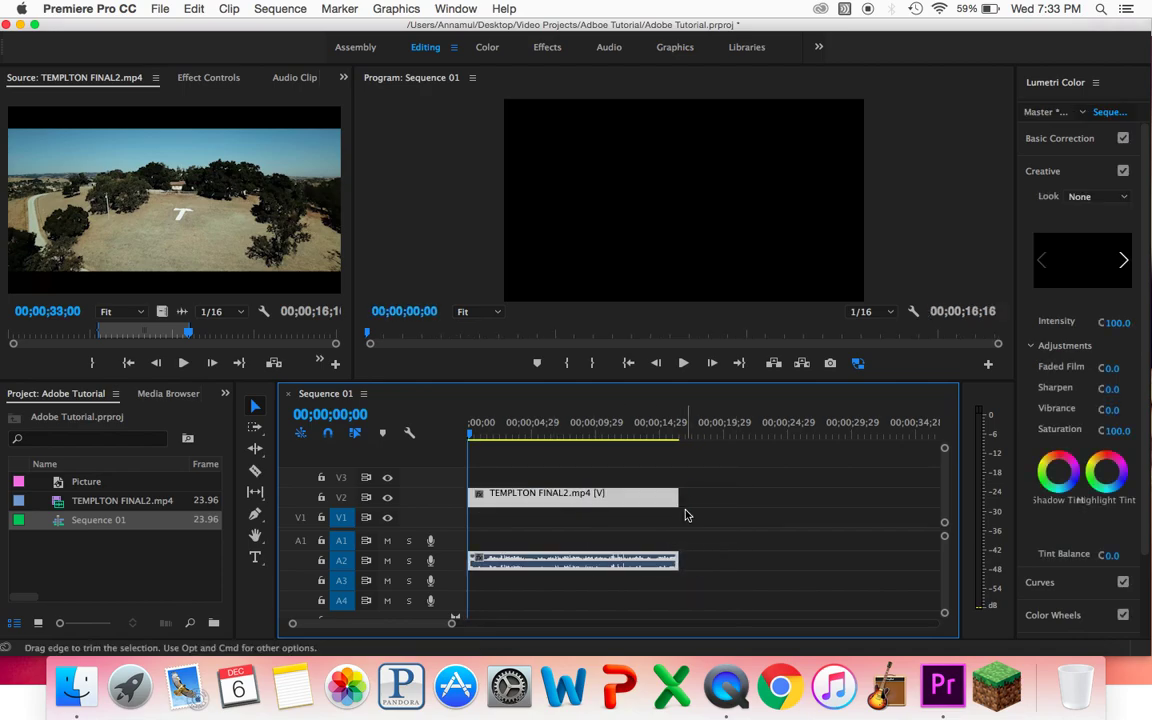
left_click(640, 545)
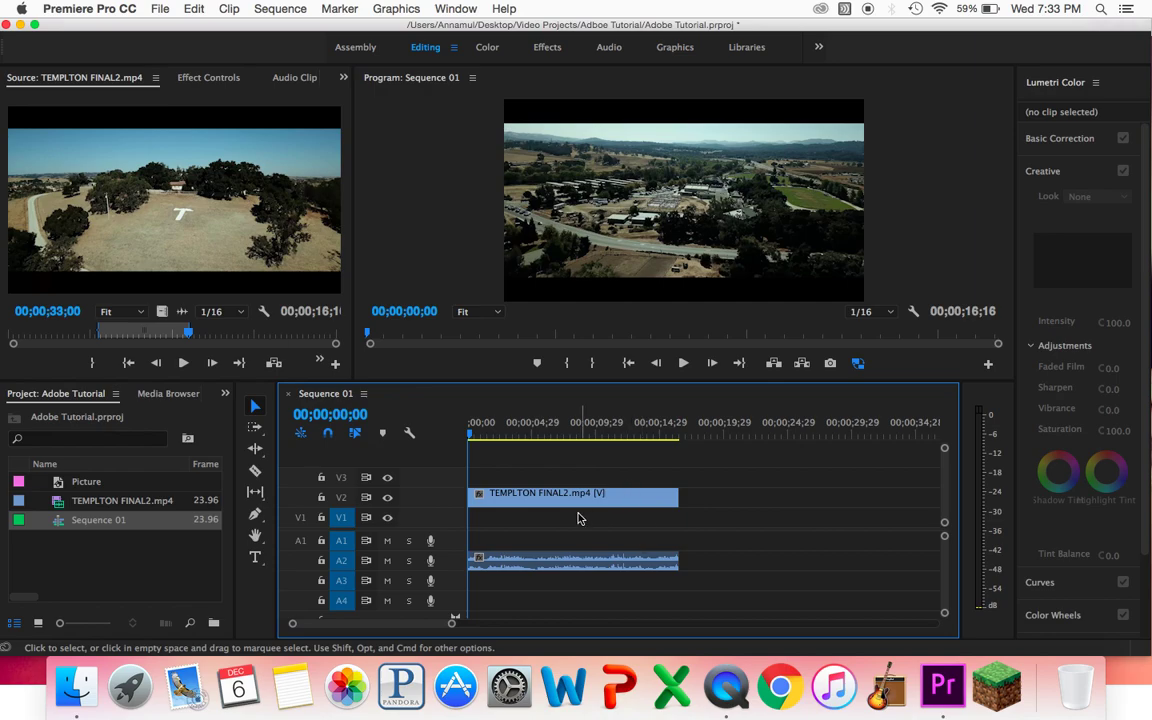
- Split the clip on V2 and A2 with the Razor tool about 4 seconds into the sequence, and return to the Selection tool
key("=")
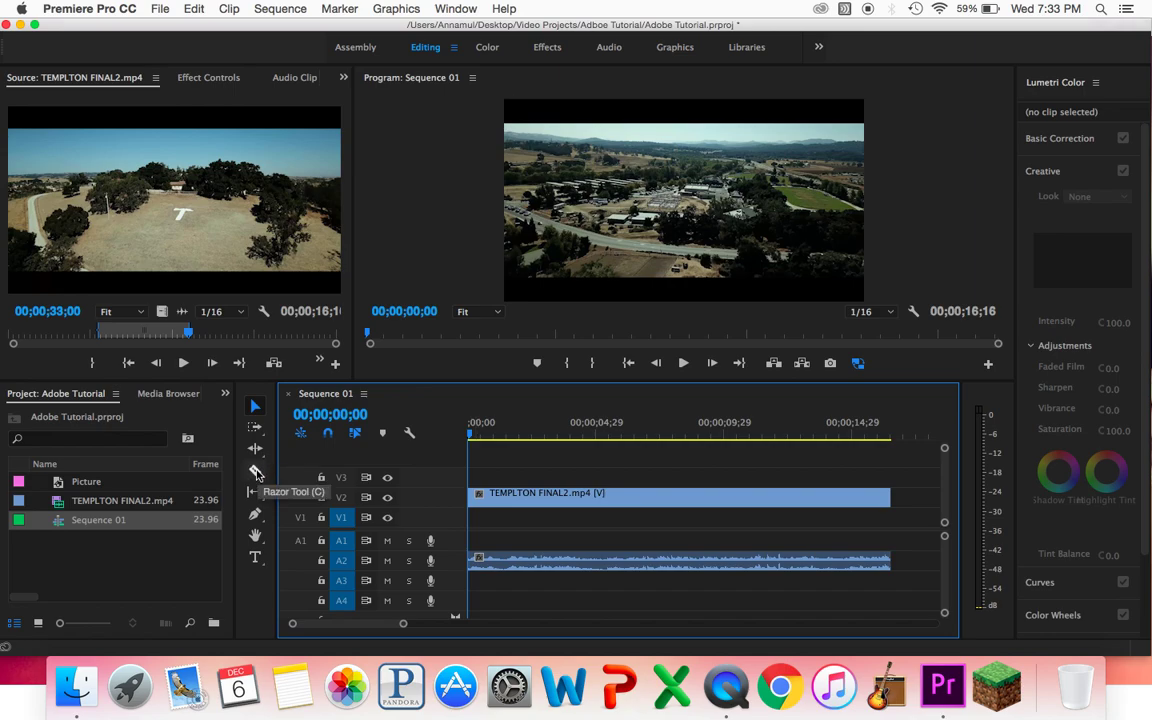
key("c")
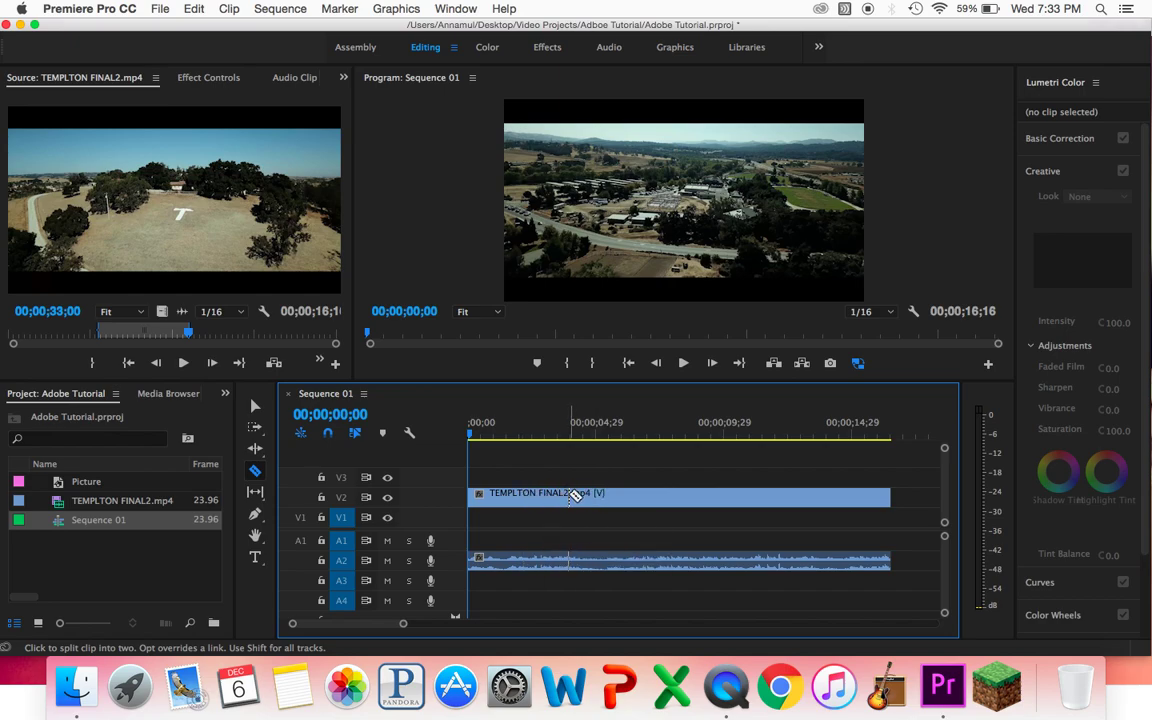
left_click(570, 497)
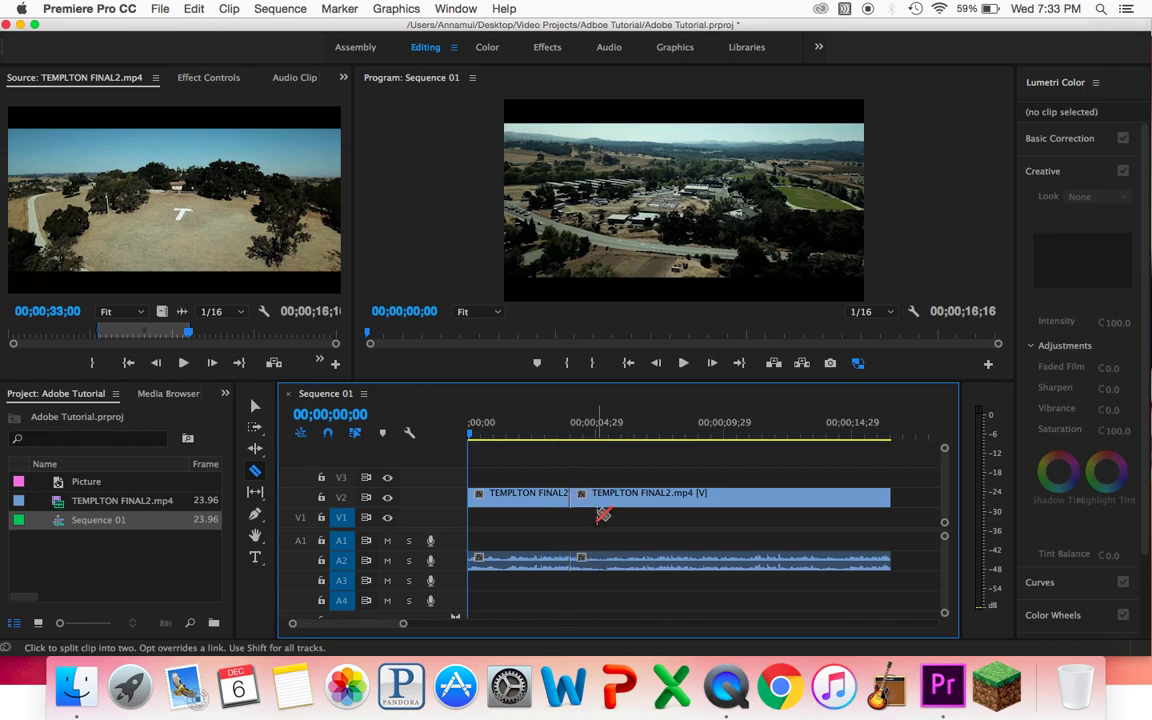
key("v")
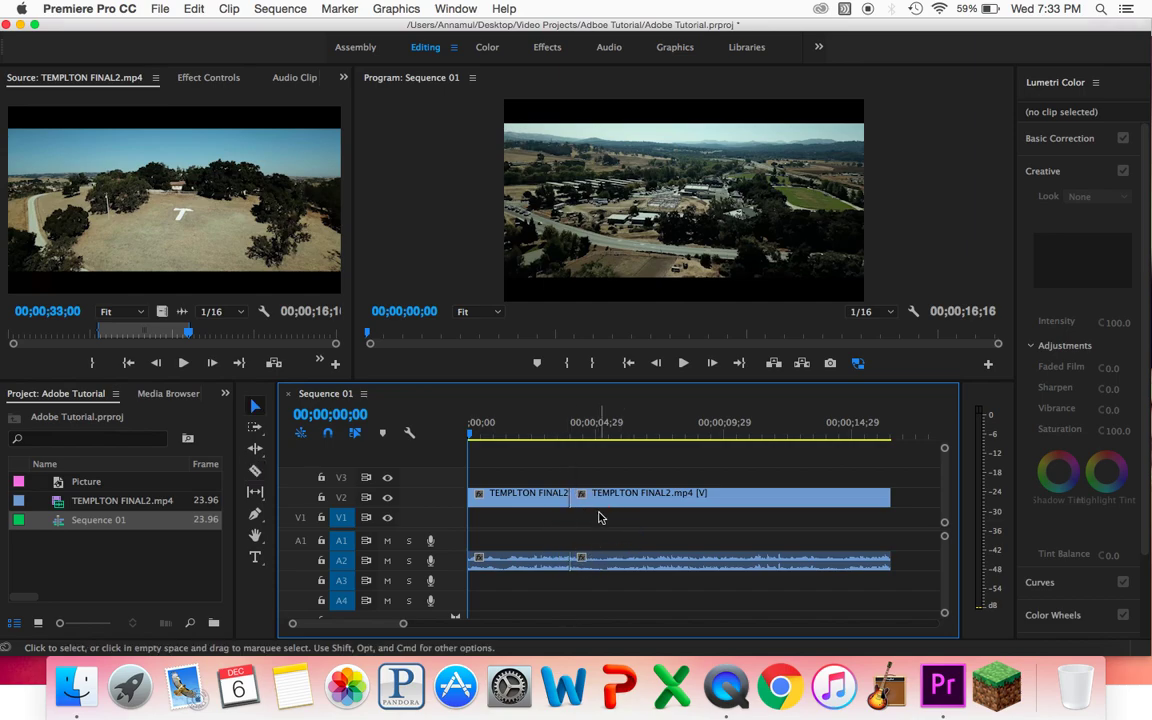
- Move the second segment later to about 00;00;05;01, and move it back against the first segment
left_click_drag(676, 587, 639, 495)
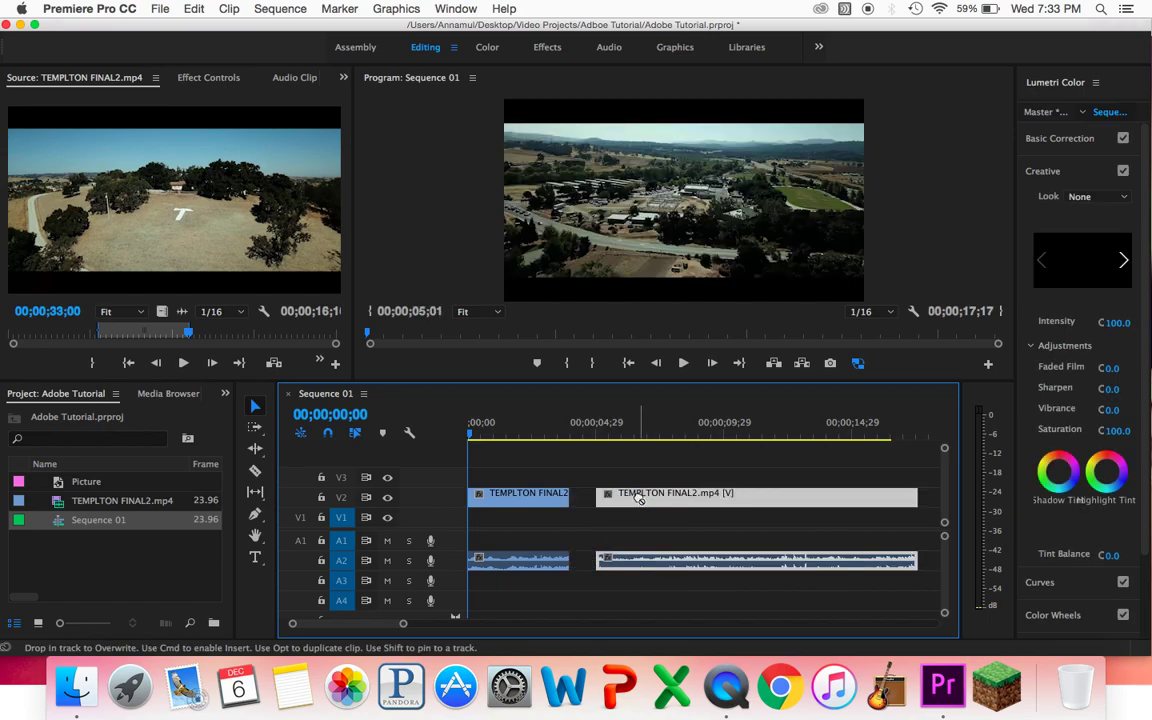
left_click(576, 514)
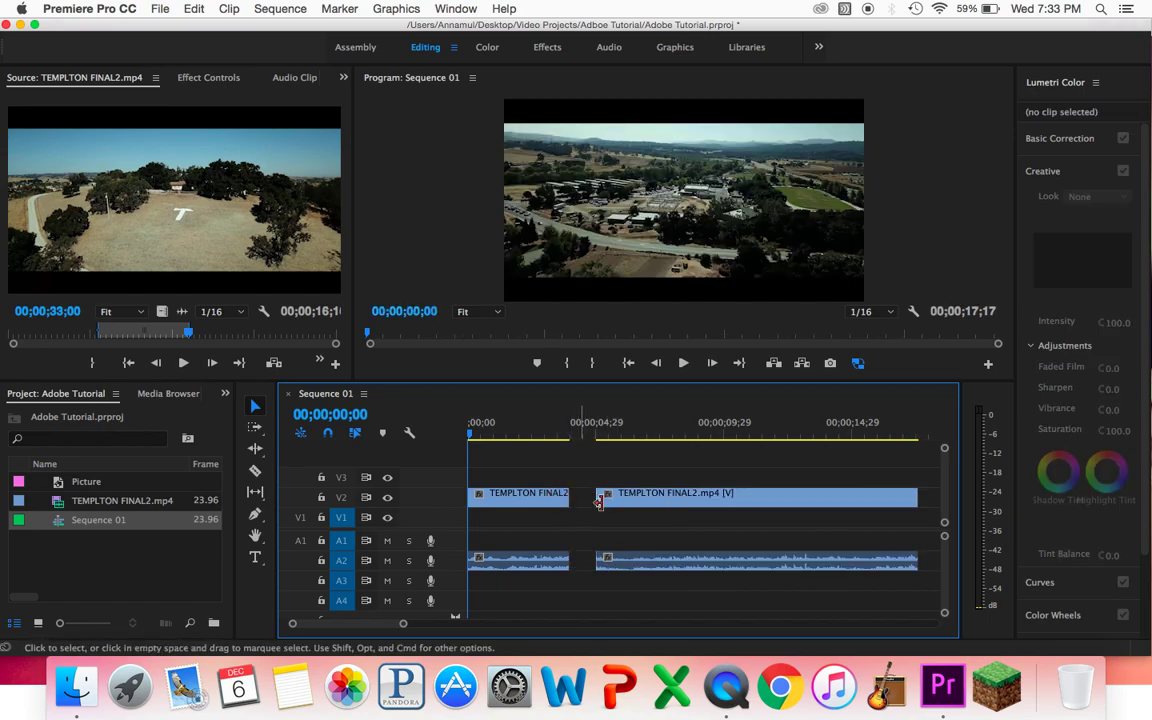
left_click_drag(643, 496, 617, 506)
left_click(615, 530)
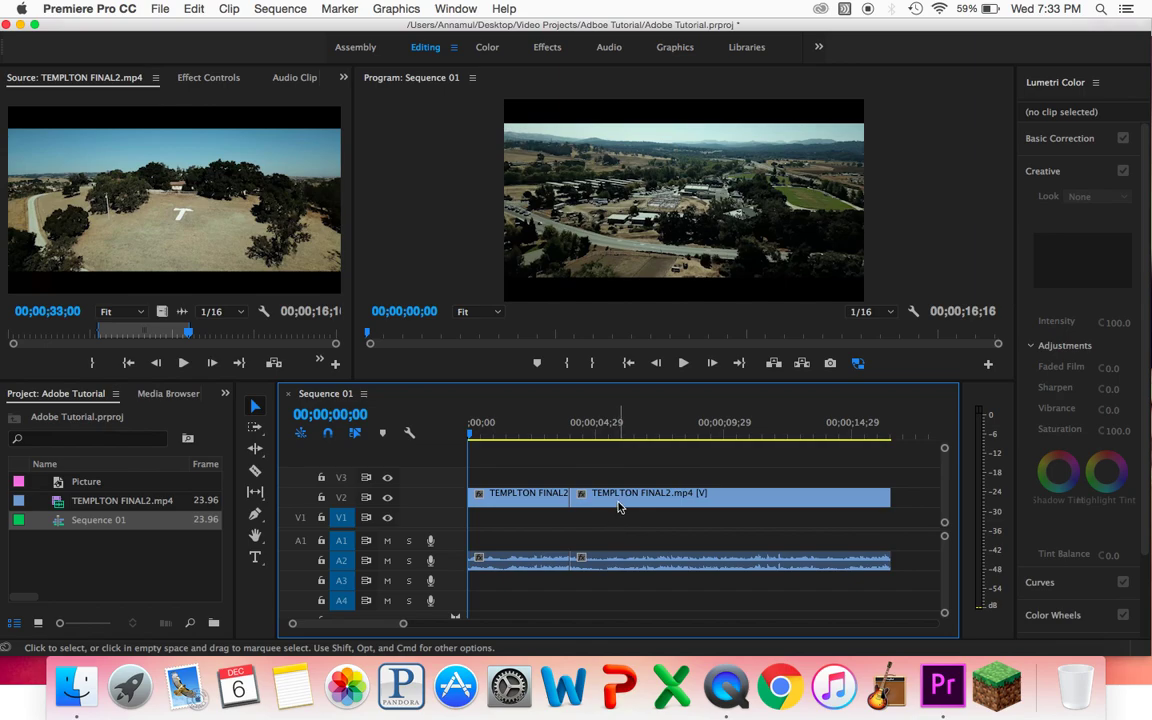
- Unlink the video and audio of the second segment
left_click(619, 500)
left_click(534, 555)
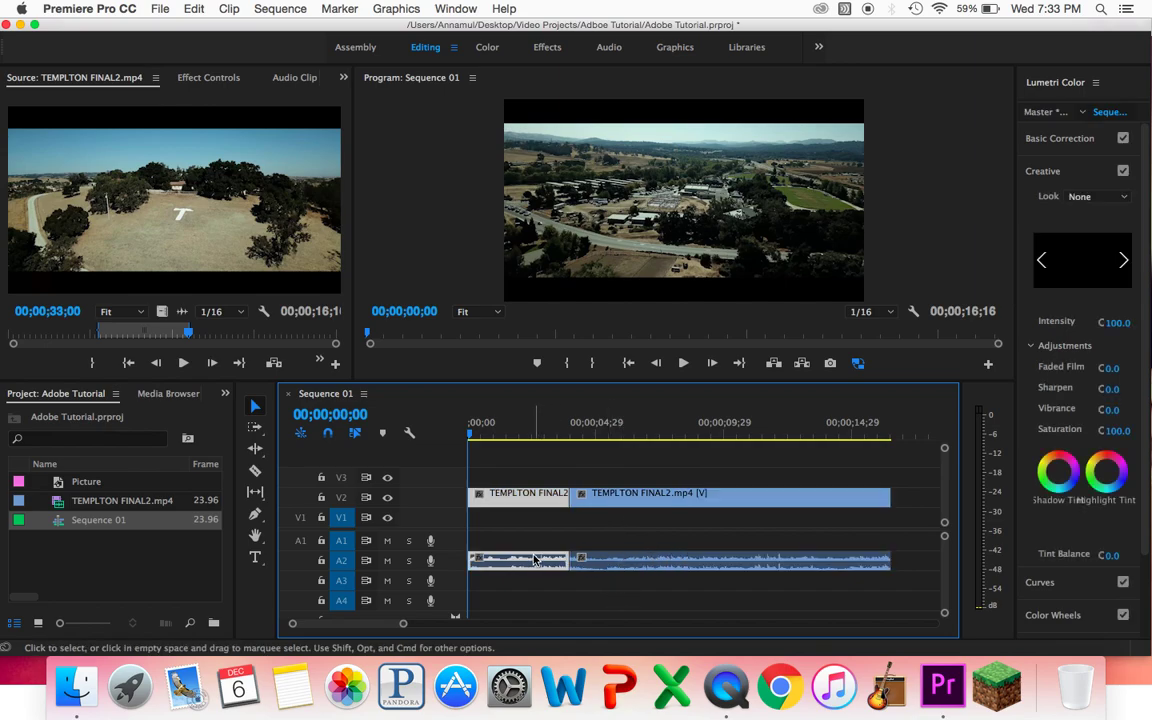
left_click(634, 520)
left_click(636, 503)
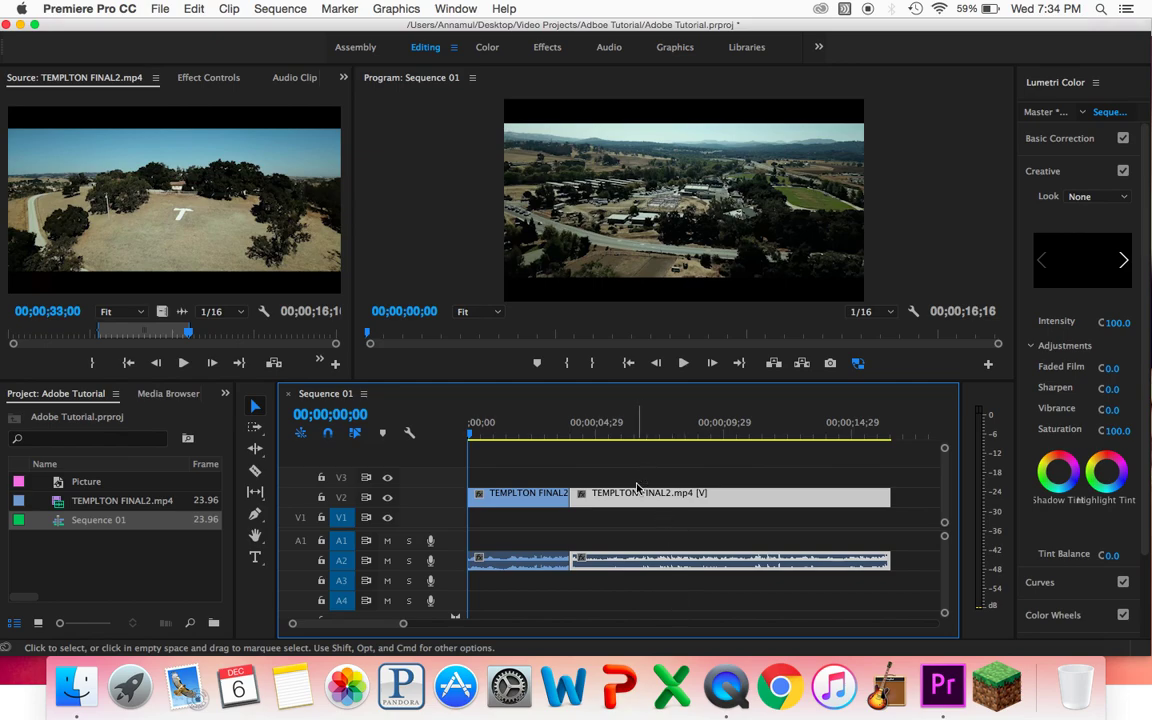
right_click(614, 503)
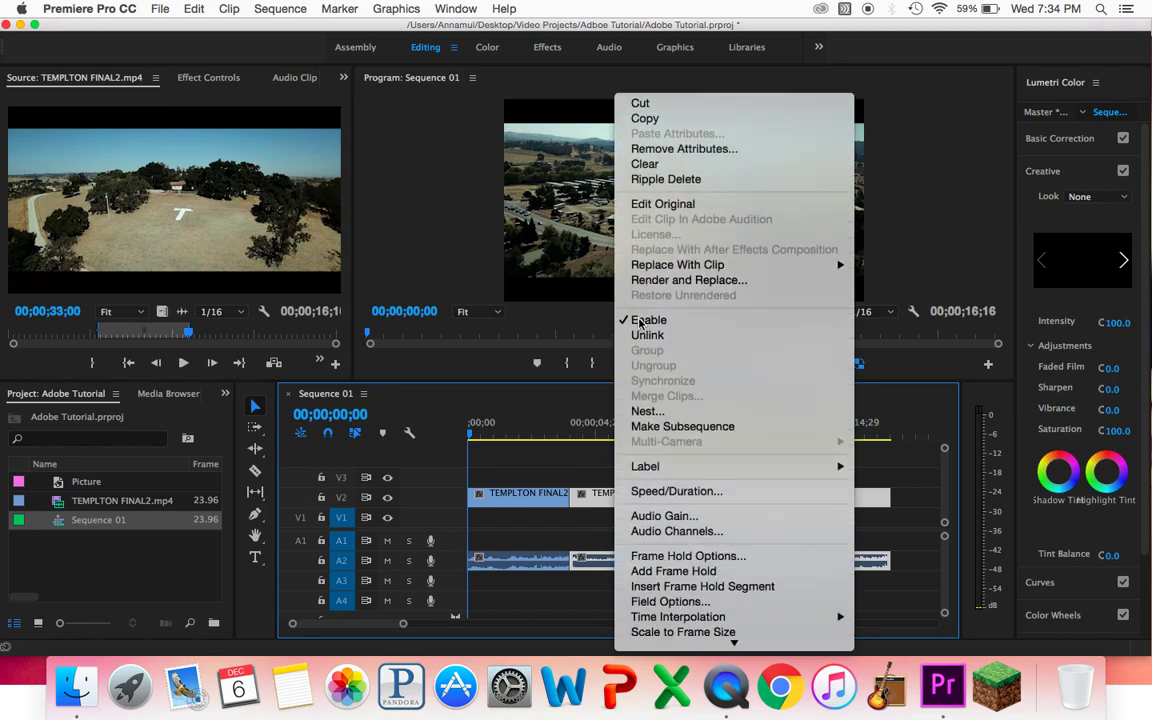
left_click(646, 334)
- Select the second segment's audio and video separately, delete only its video, and undo the deletion
left_click(606, 567)
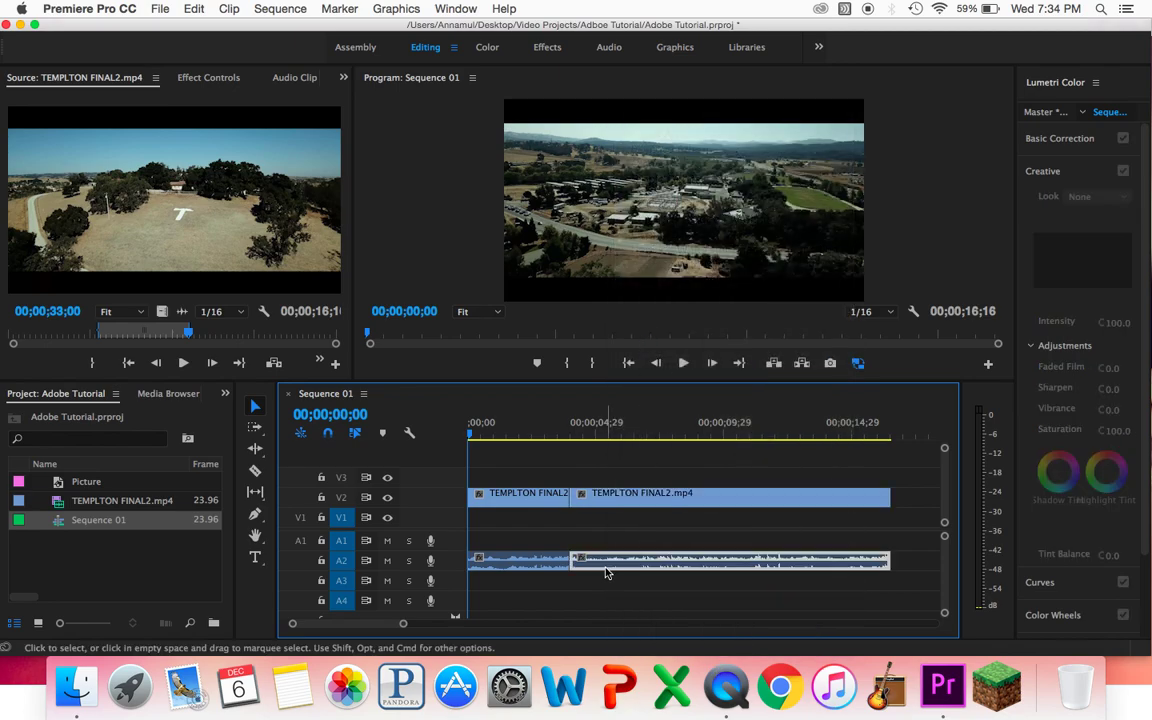
left_click(633, 510)
left_click(638, 499)
left_click(630, 563)
left_click(623, 502)
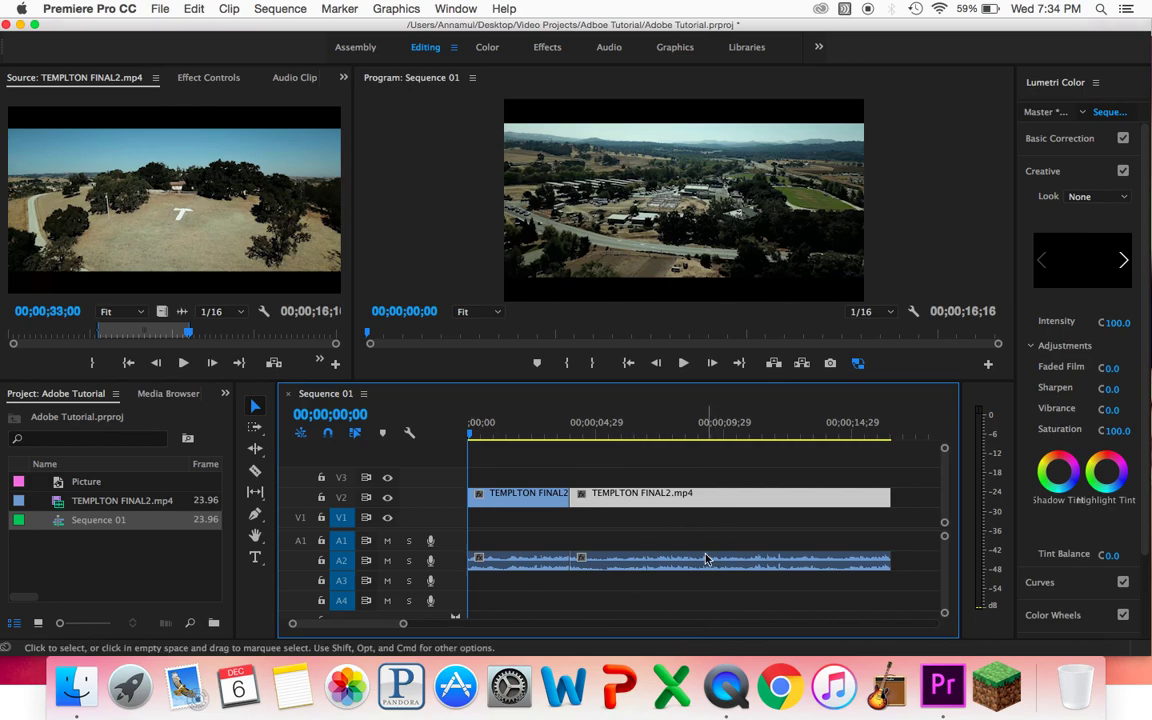
key("Delete")
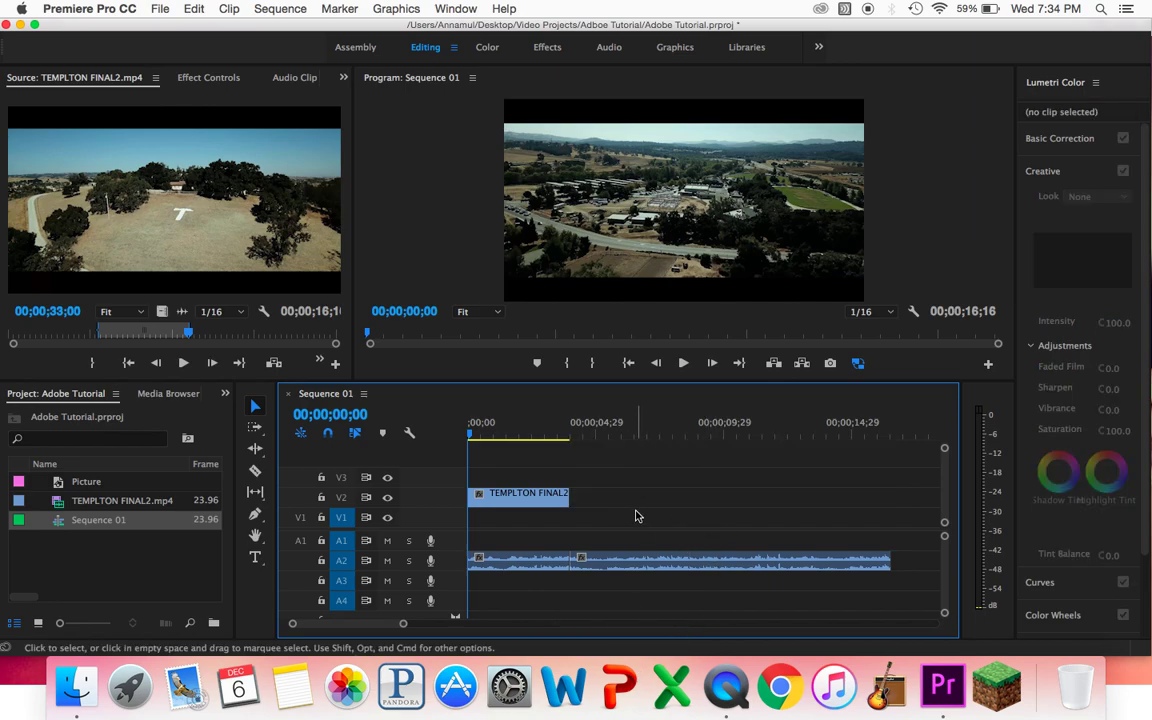
key("super+z")
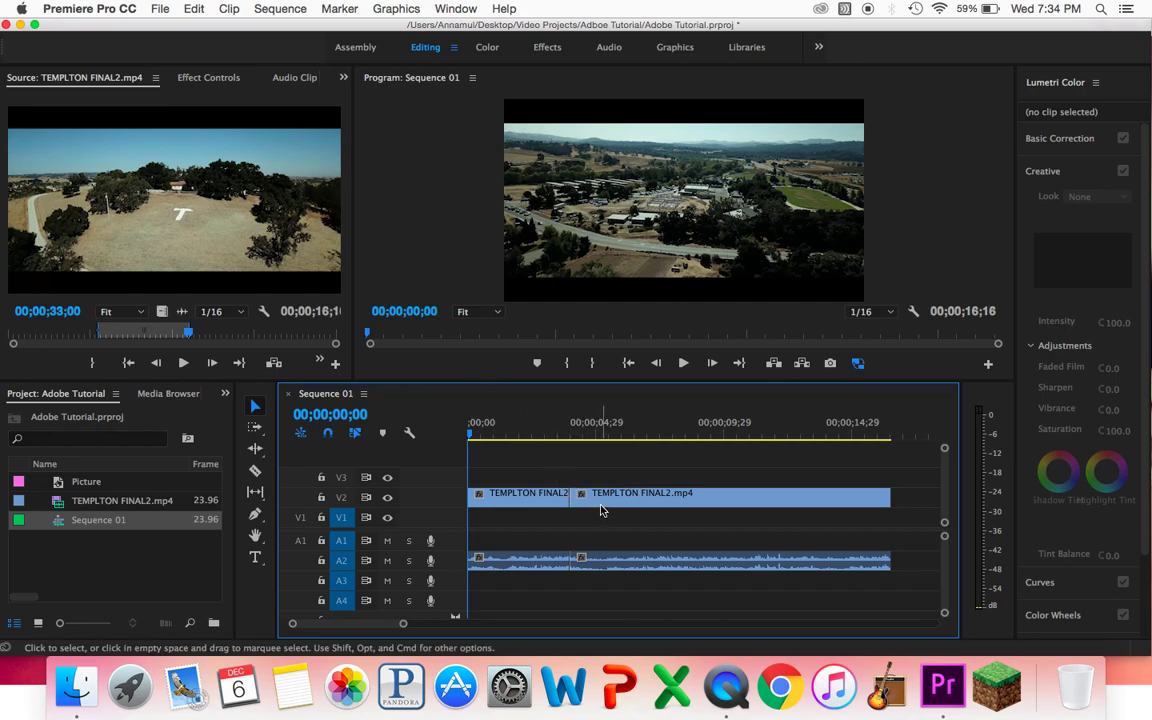
- Split the second segment's video on V2 and audio on A2 with the Razor tool at about 6 seconds
key("c")
left_click(630, 497)
left_click(631, 561)
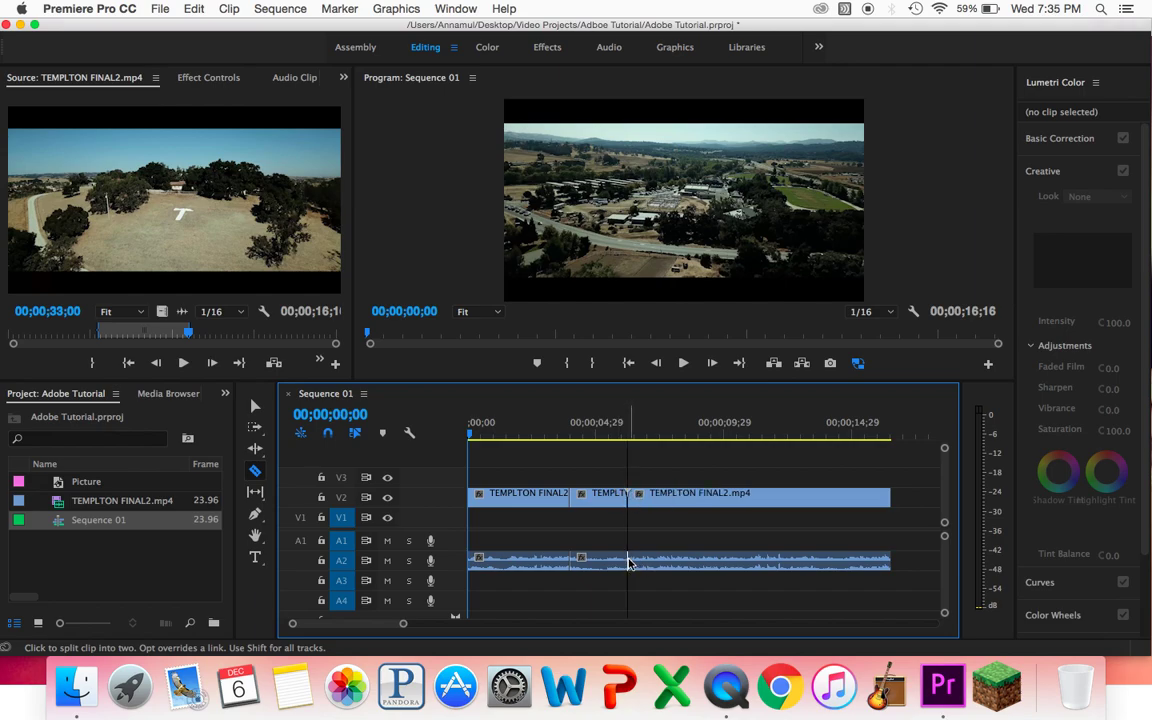
- Delete the middle segment's video and audio on V2 and A2, and ripple delete the gap it leaves
key("v")
left_click_drag(620, 604, 582, 480)
key("Delete")
right_click(594, 502)
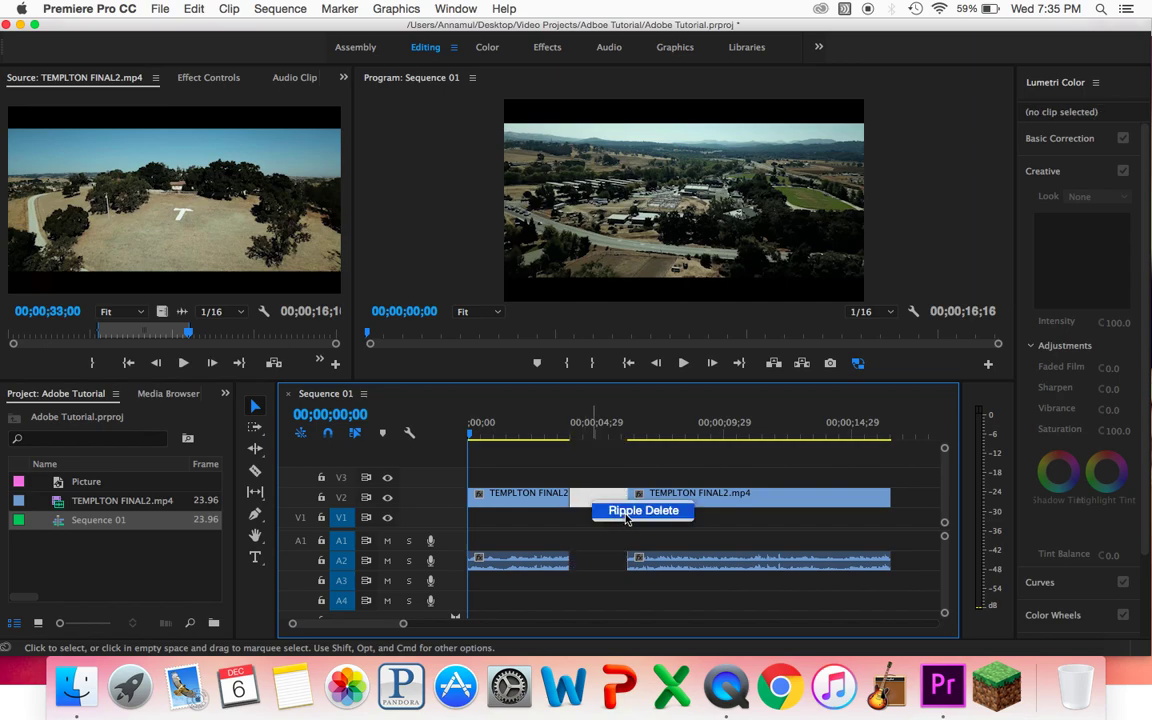
left_click(603, 530)
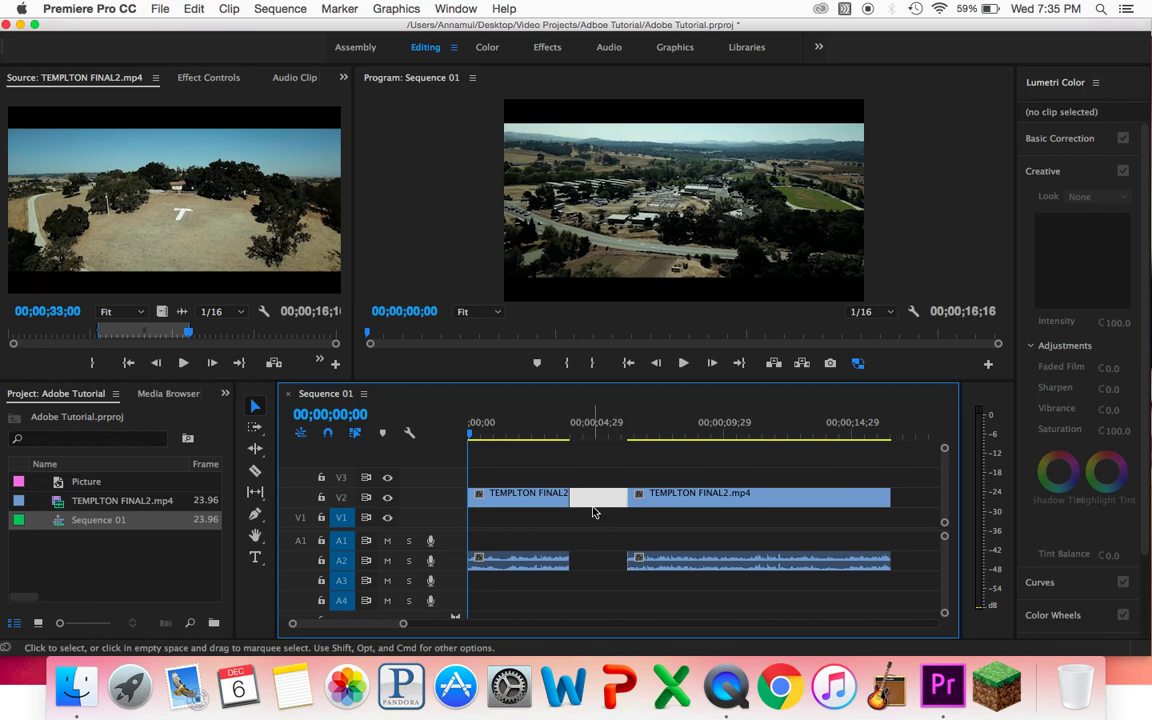
right_click(593, 511)
left_click(621, 530)
key("Down")
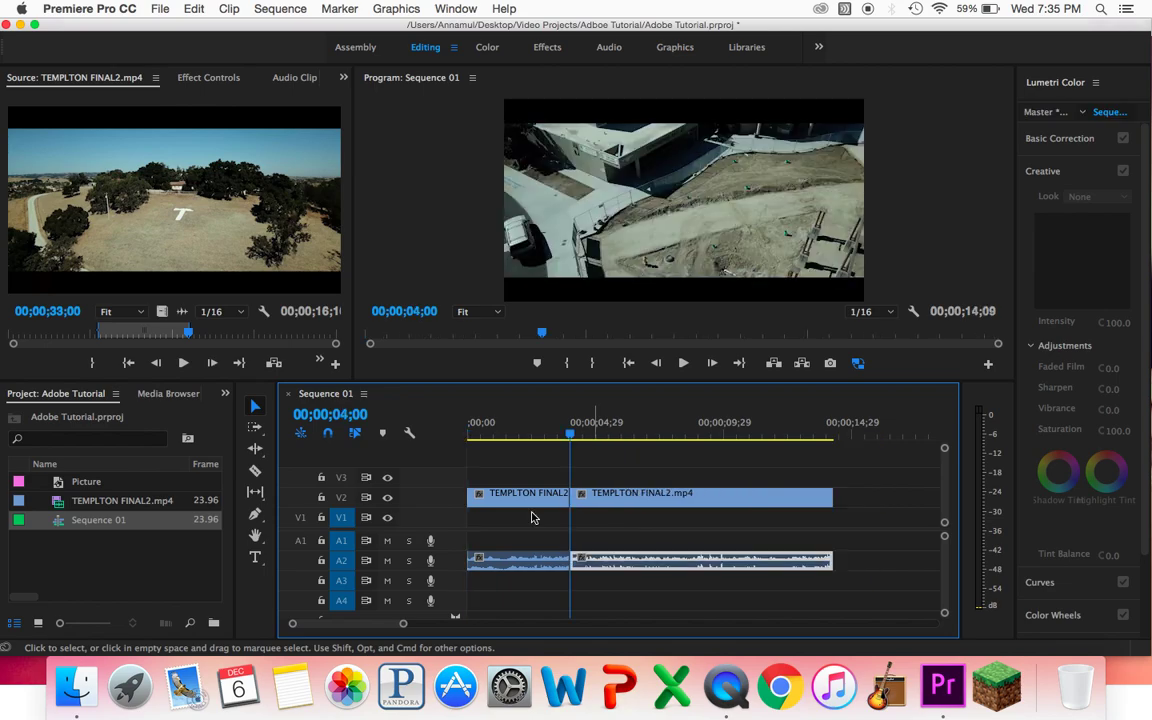
- Play back the sequence across the cut at 00;00;04;00 to review how the two segments meet
left_click_drag(571, 439, 568, 440)
left_click(553, 421)
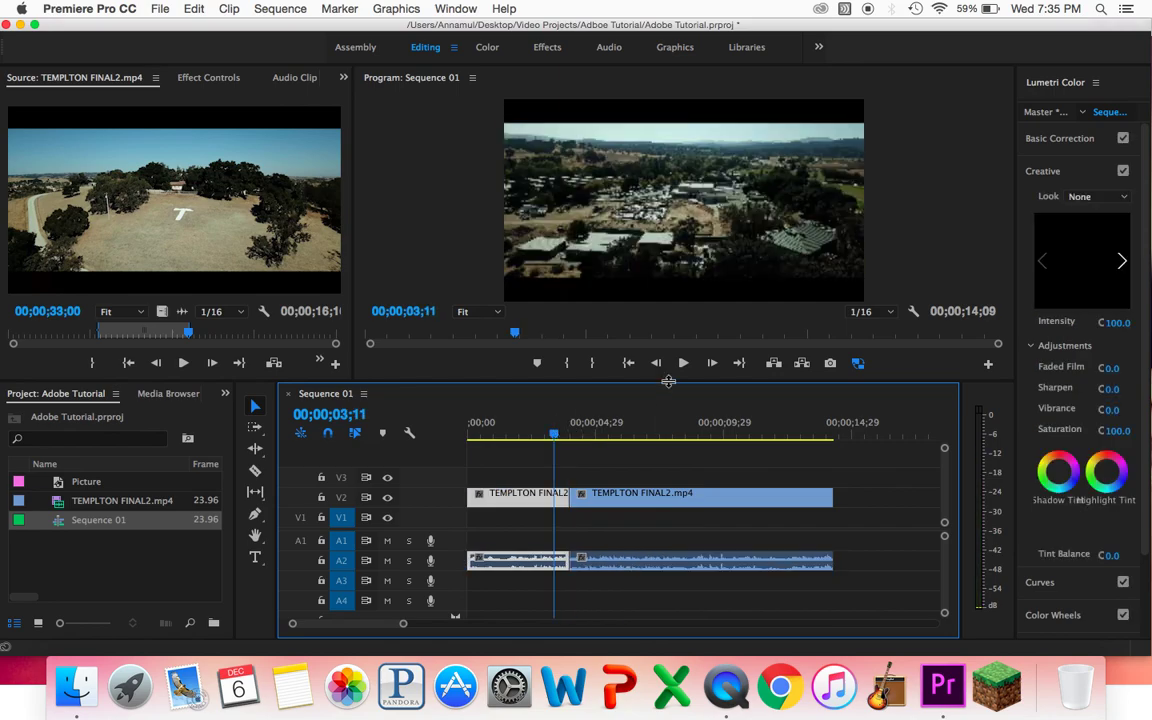
left_click(681, 363)
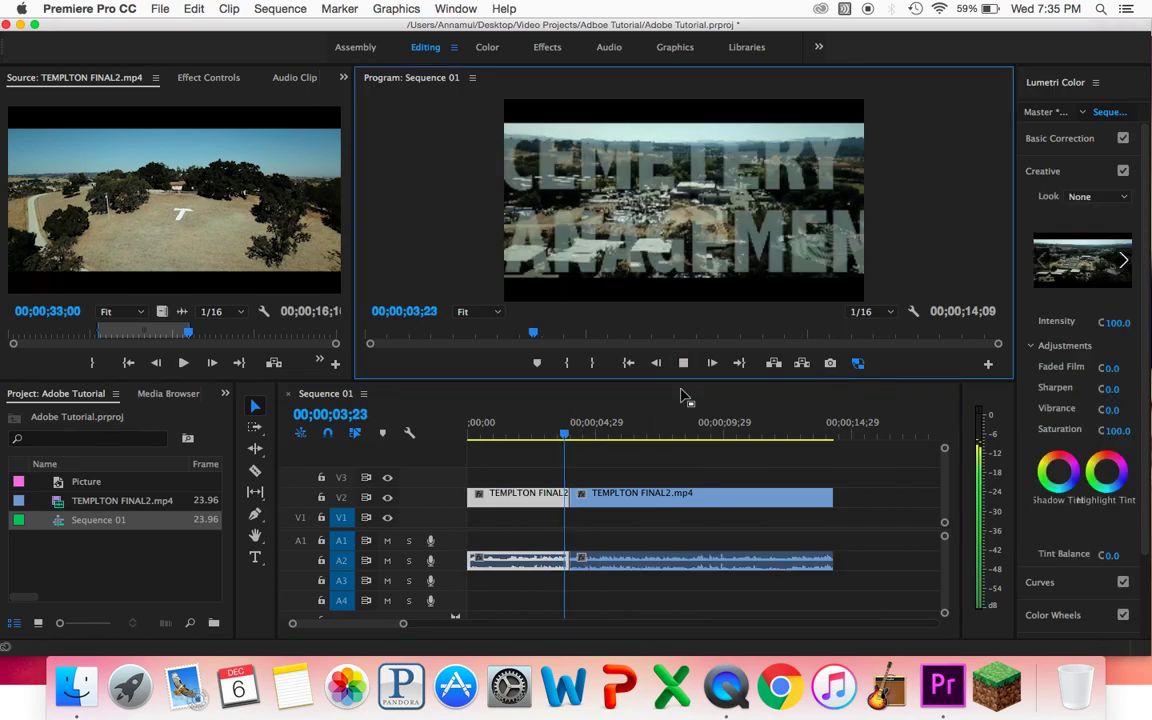
left_click(683, 362)
left_click(597, 437)
left_click_drag(597, 437, 573, 442)
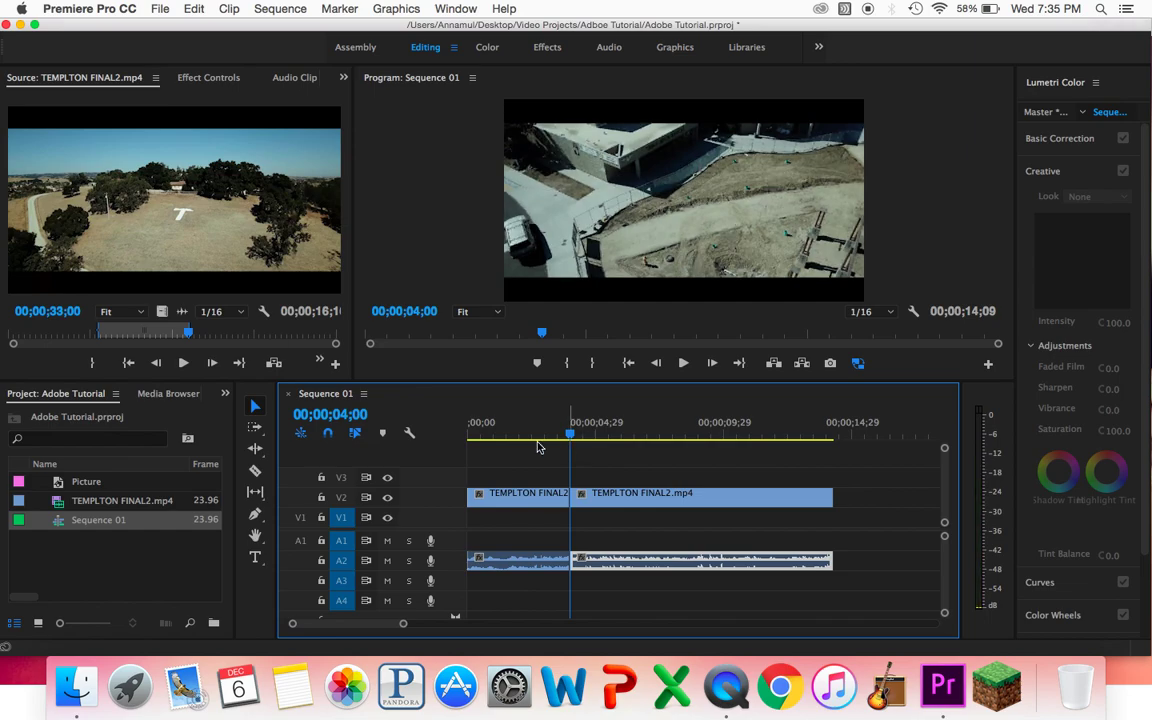
- Widen the project panel area, show the Effects list, and expand the Audio Transitions and Video Transitions folders
left_click_drag(240, 398, 305, 398)
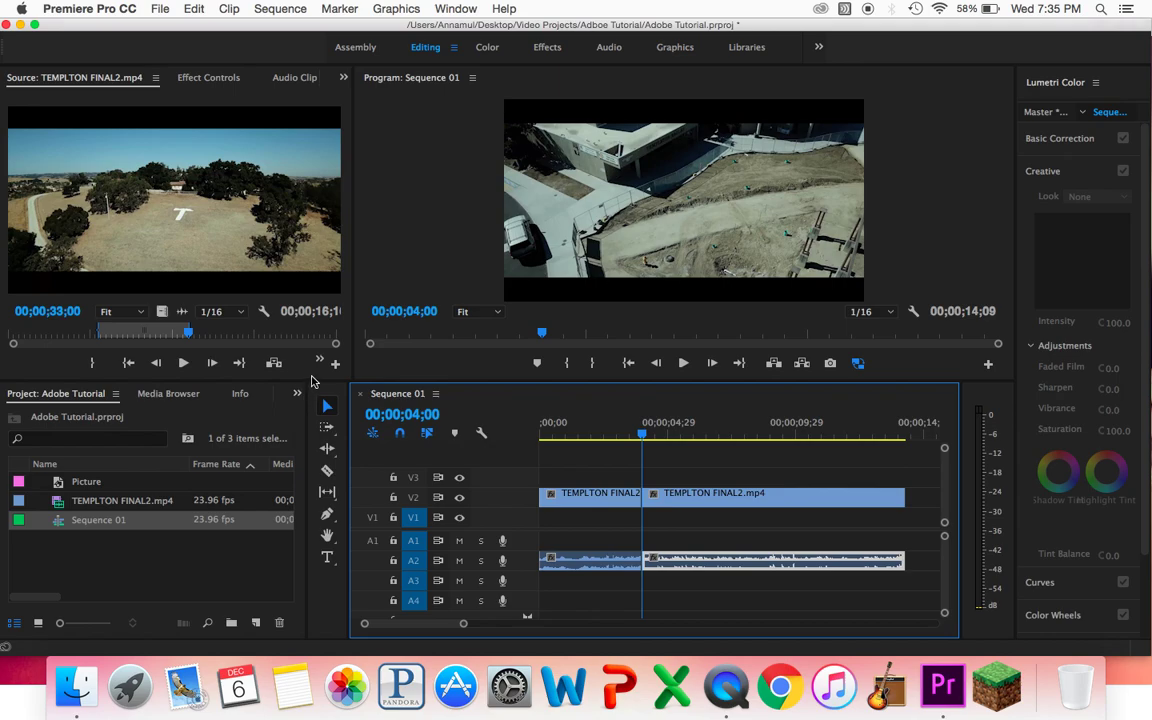
scroll(249, 396, "down", 4)
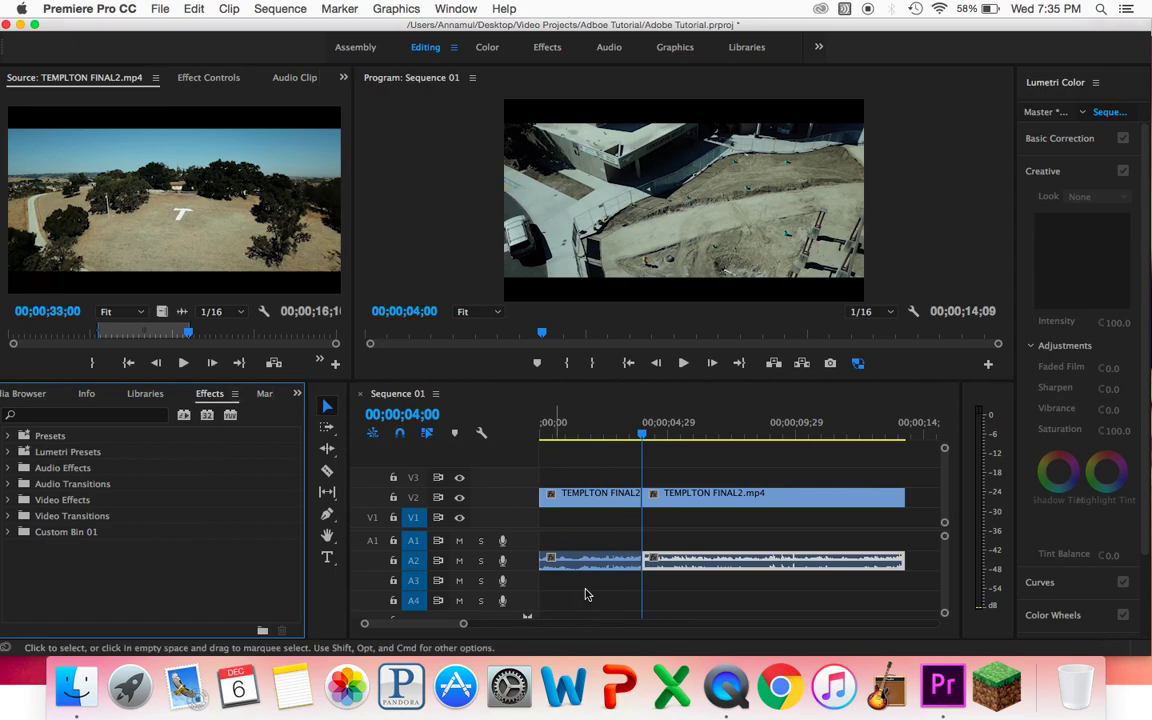
left_click(10, 484)
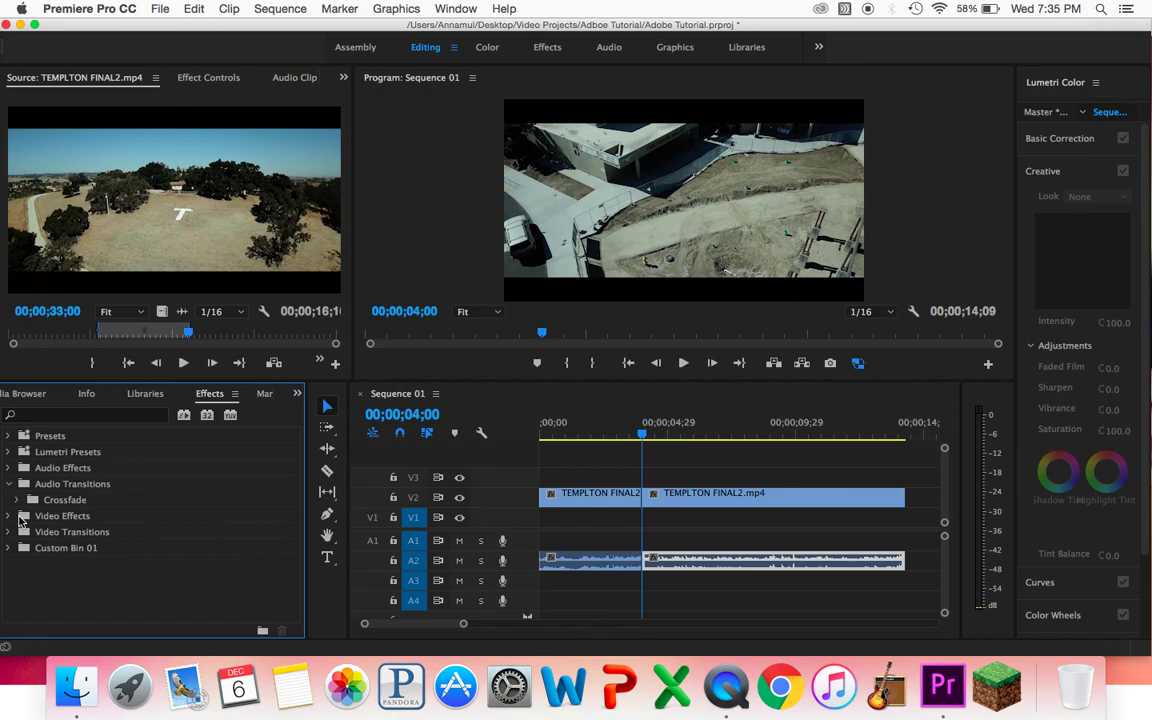
left_click(9, 532)
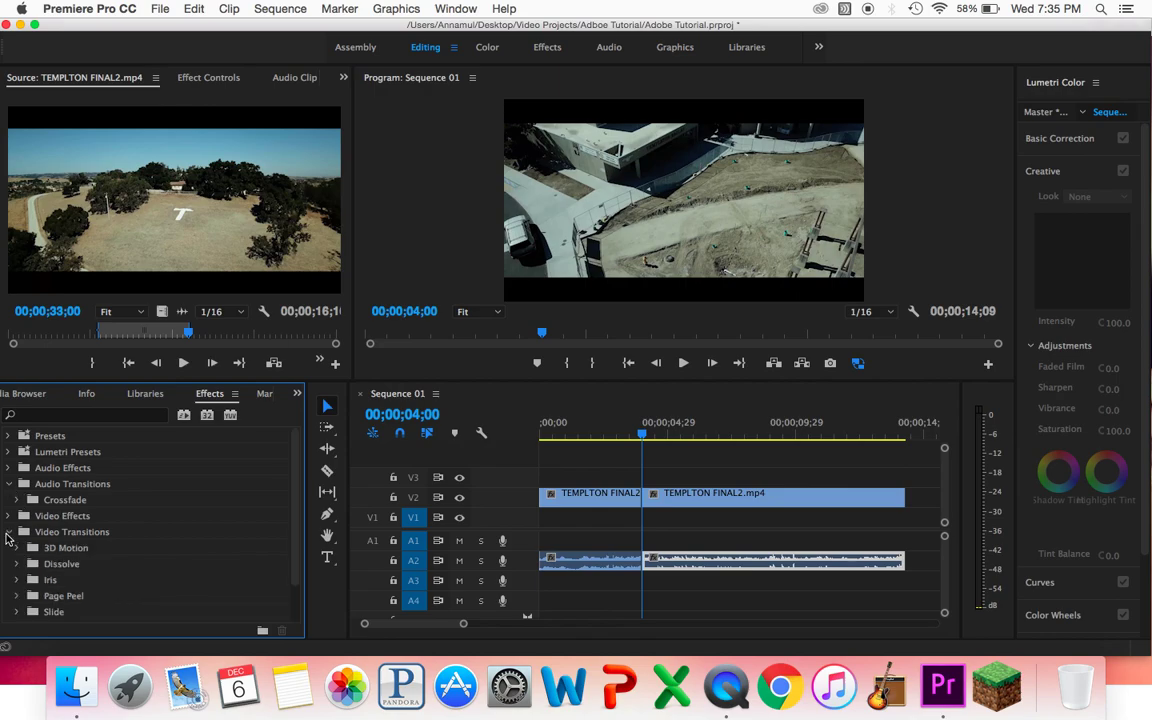
scroll(139, 532, "down", 2)
scroll(139, 532, "up", 2)
- Expand the Crossfade audio folder and the Dissolve video folder to browse their transitions
left_click(16, 499)
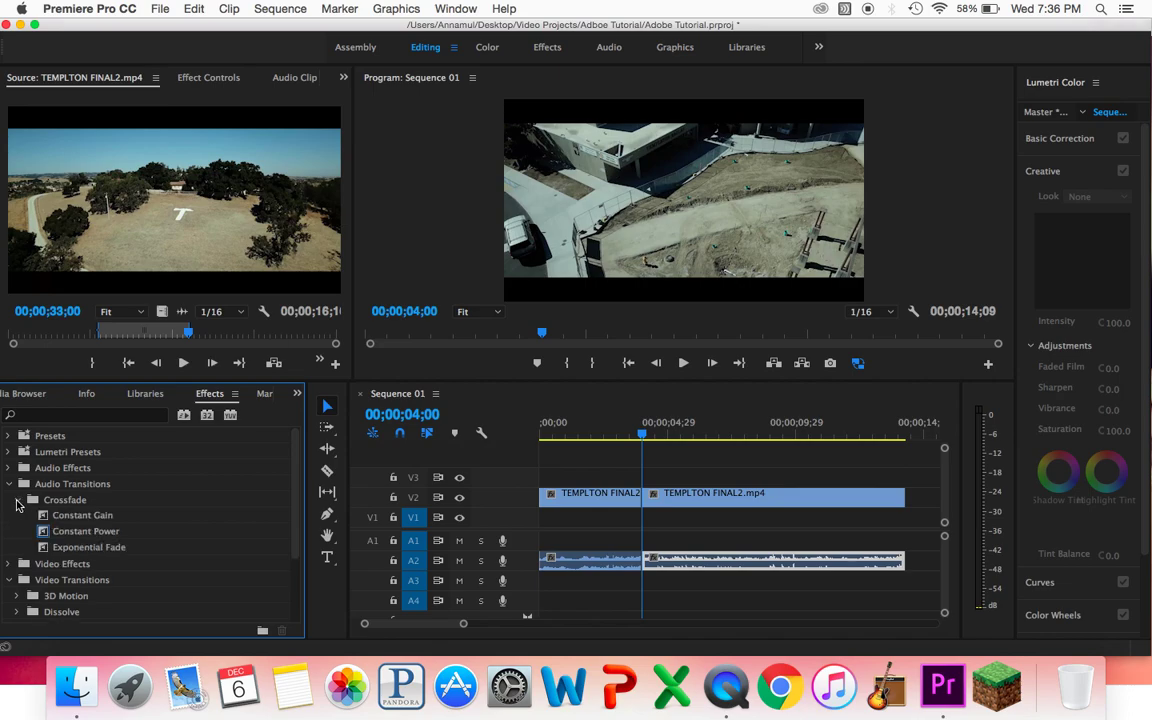
scroll(48, 528, "down", 3)
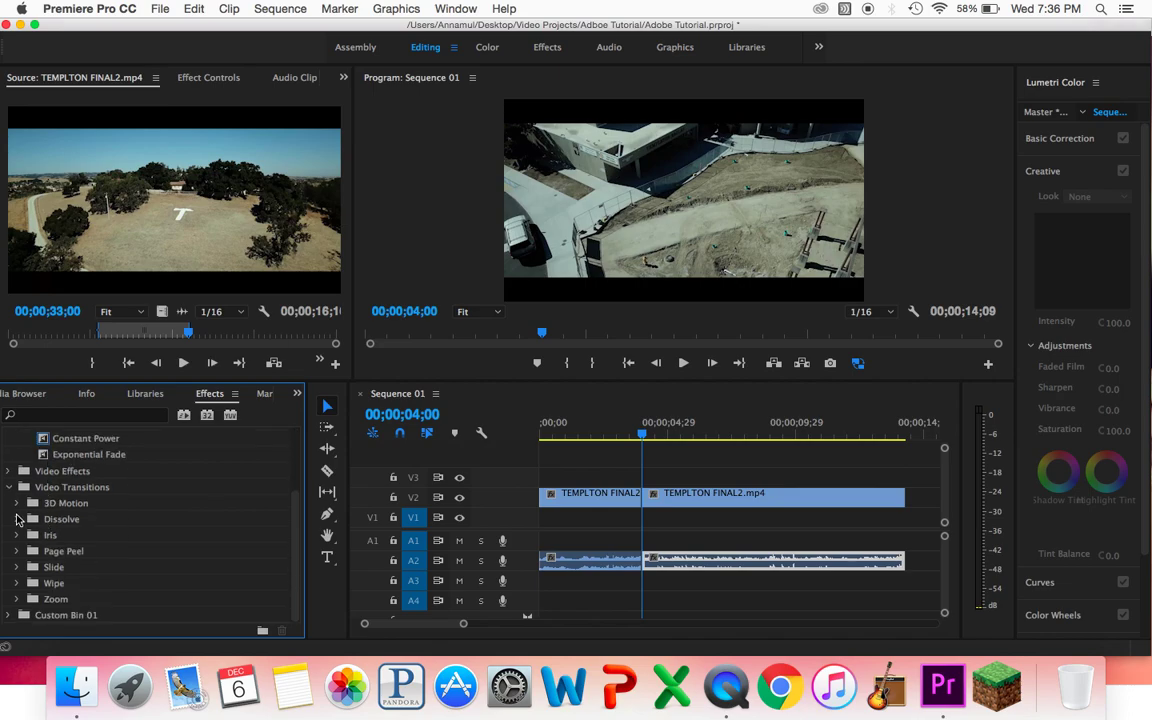
left_click(16, 520)
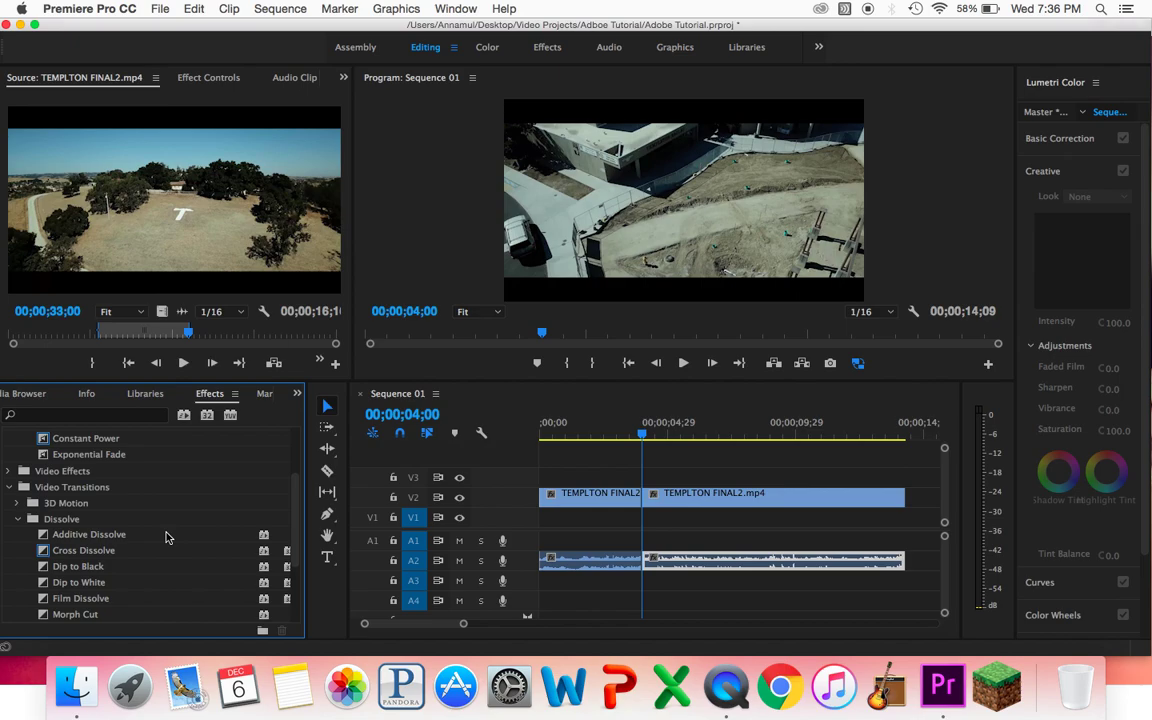
scroll(166, 538, "down", 1)
scroll(166, 538, "up", 3)
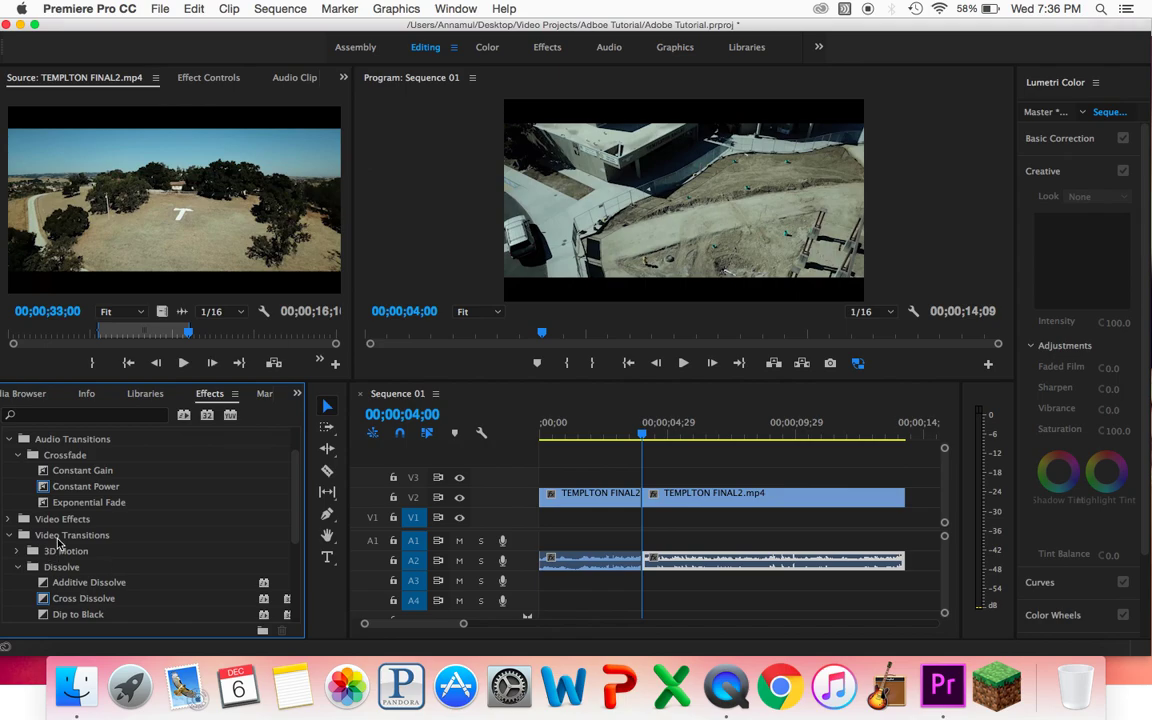
scroll(124, 591, "down", 1)
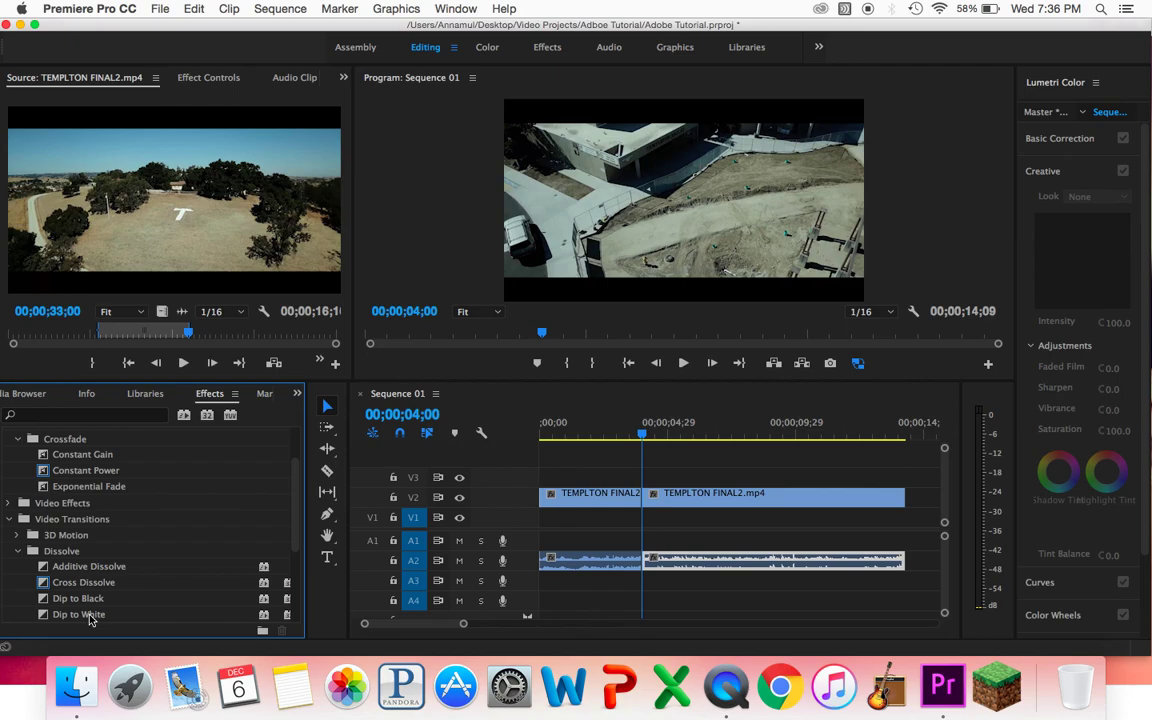
scroll(89, 619, "down", 1)
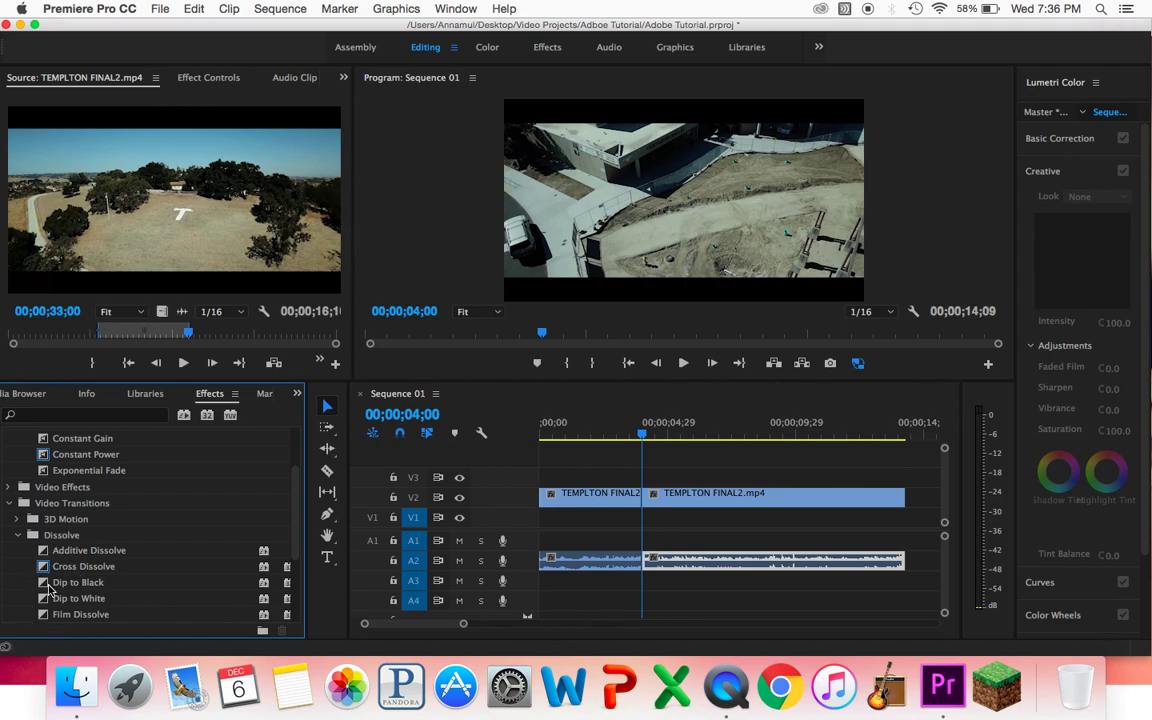
- Apply Cross Dissolve to the cut between the two video segments on V2 and preview the transition
mouse_move(643, 435)
left_mouse_down()
mouse_move(635, 447)
mouse_move(656, 450)
mouse_move(617, 452)
mouse_move(634, 456)
left_mouse_up()
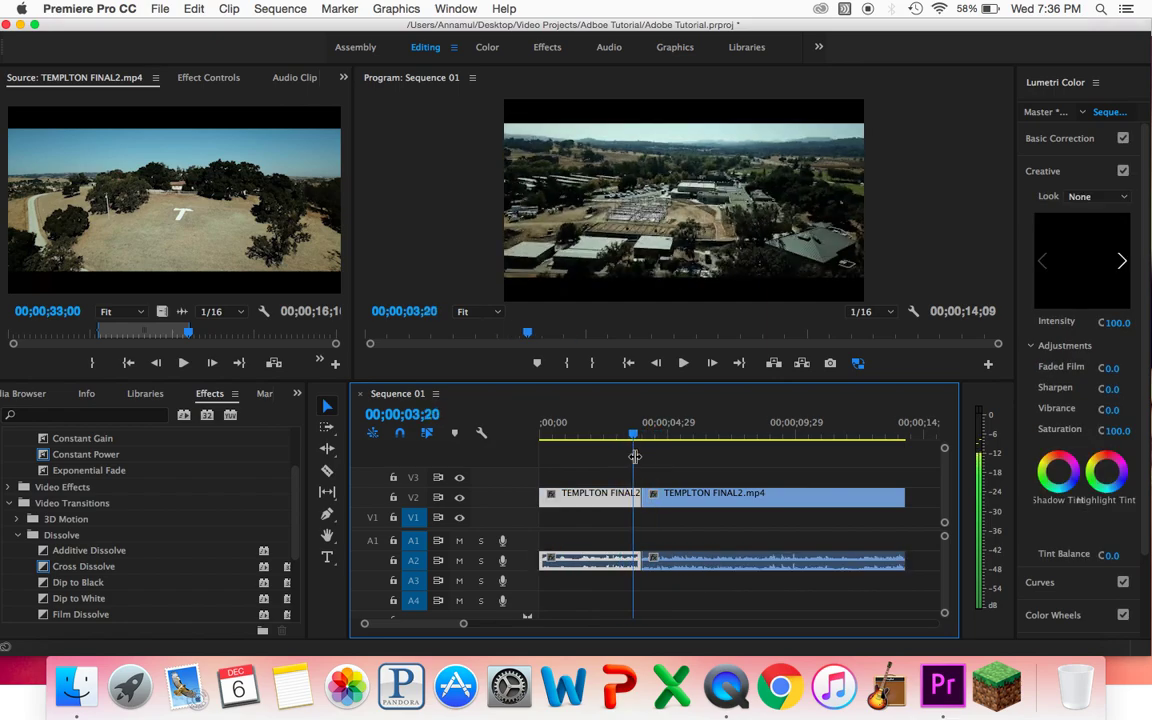
left_click(47, 567)
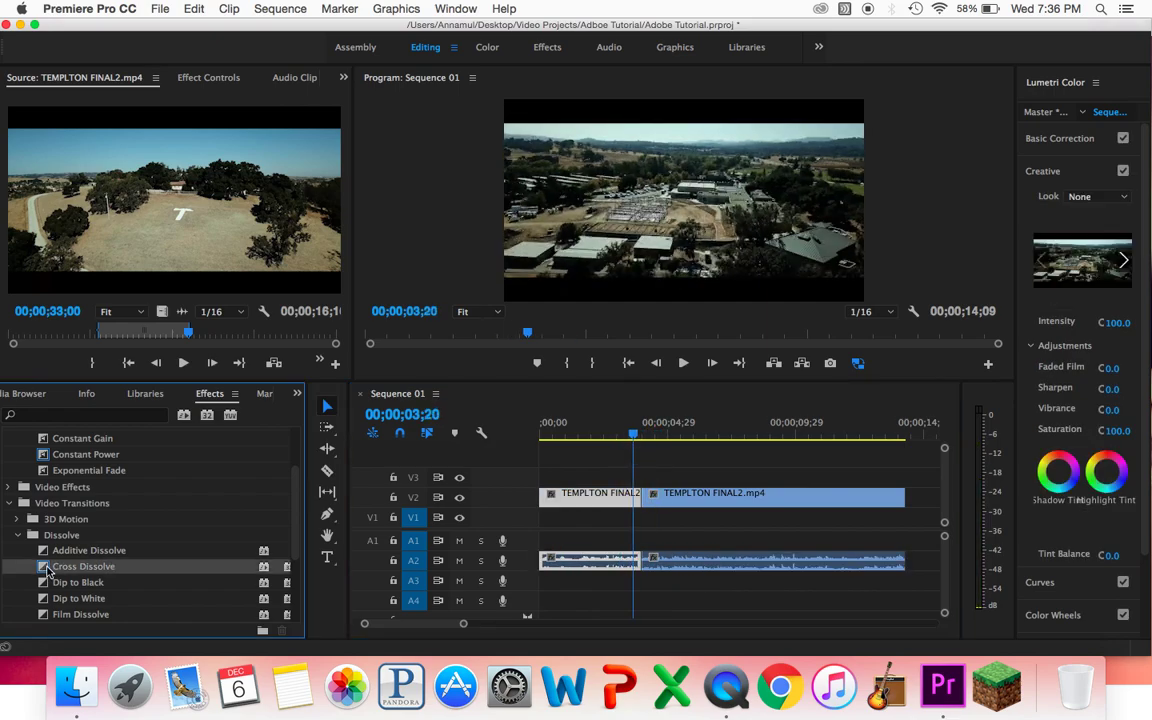
left_click_drag(47, 567, 641, 499)
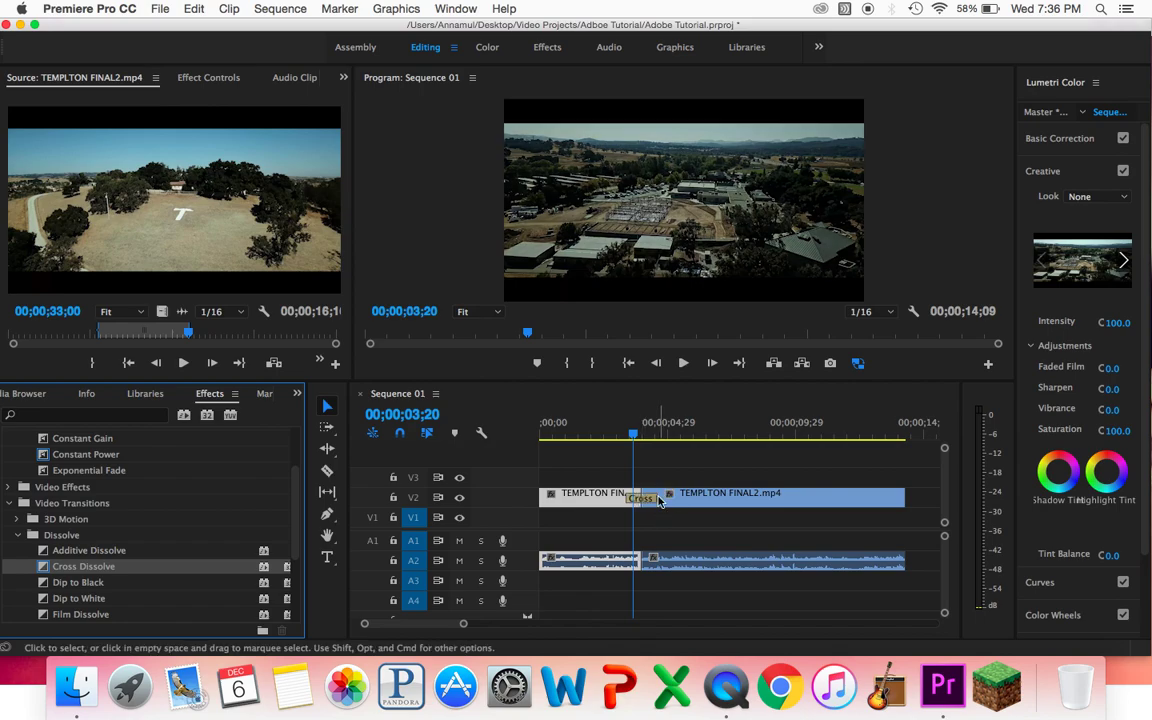
left_click_drag(463, 624, 426, 627)
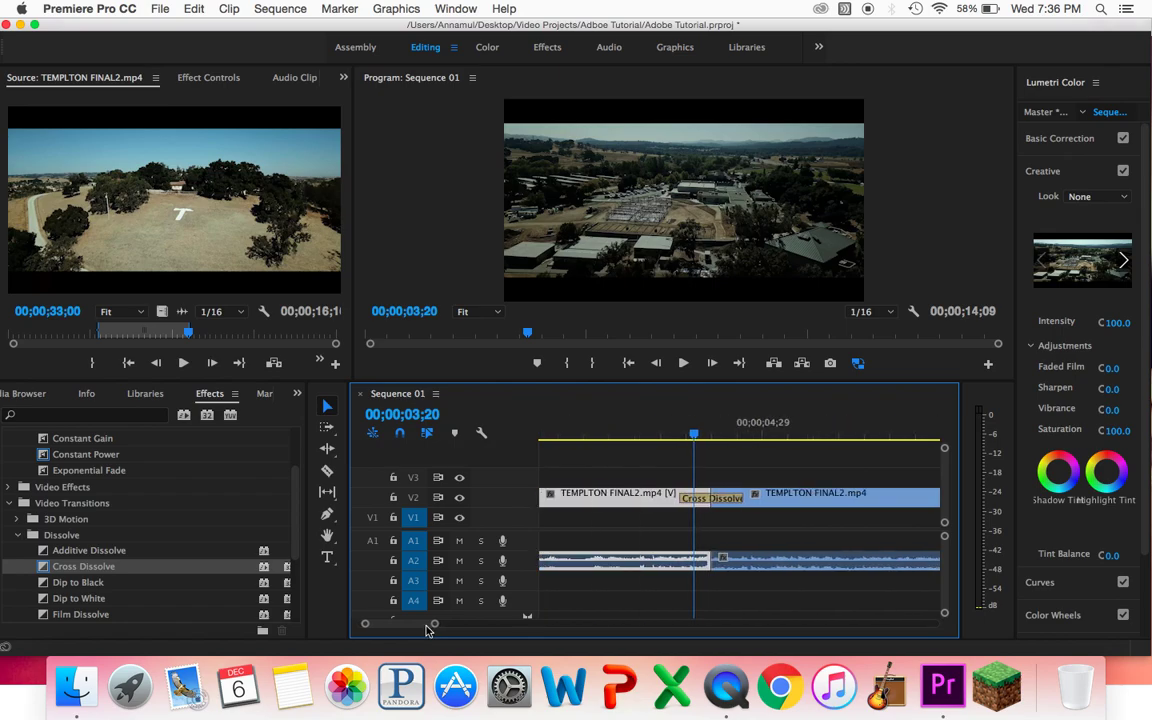
left_click_drag(694, 437, 728, 457)
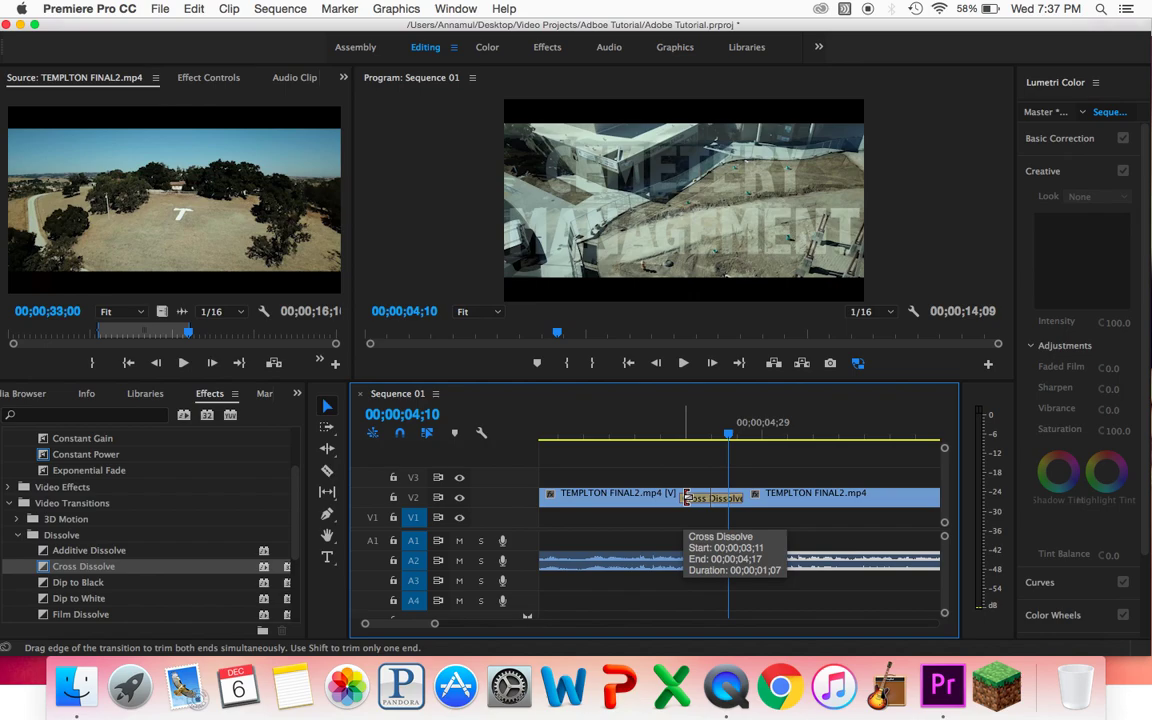
- Lengthen the Cross Dissolve and preview it, and shorten it below its original length and preview it again
left_click_drag(686, 498, 659, 484)
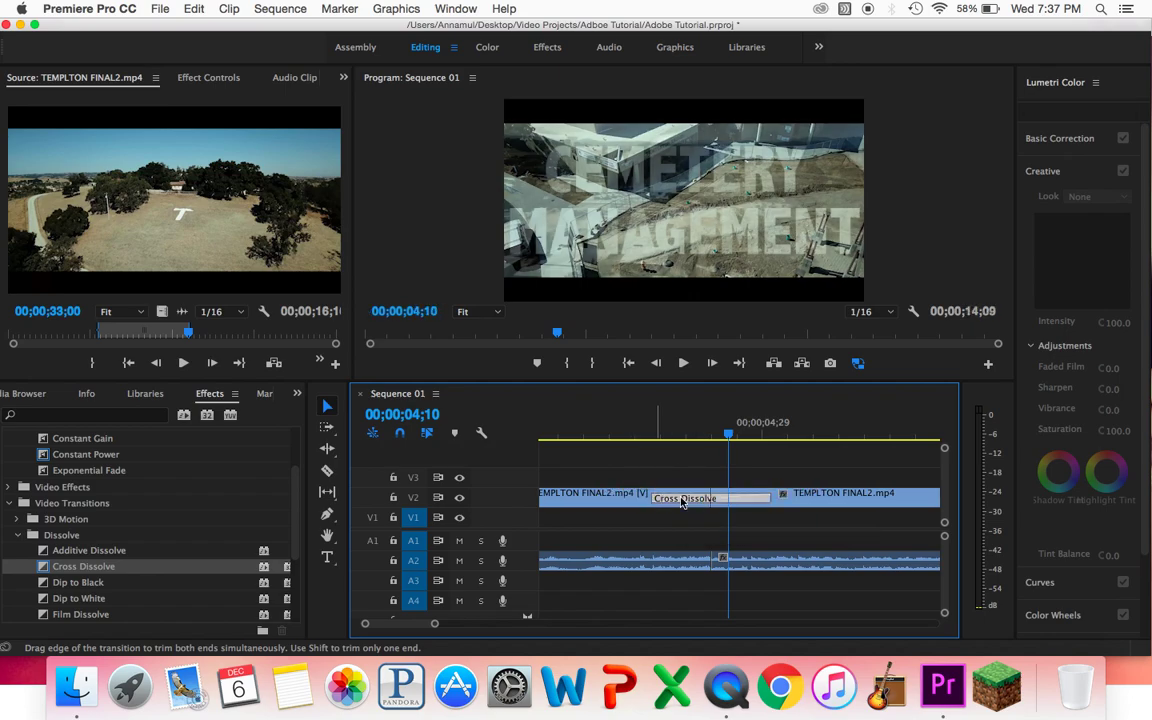
left_click_drag(728, 437, 750, 449)
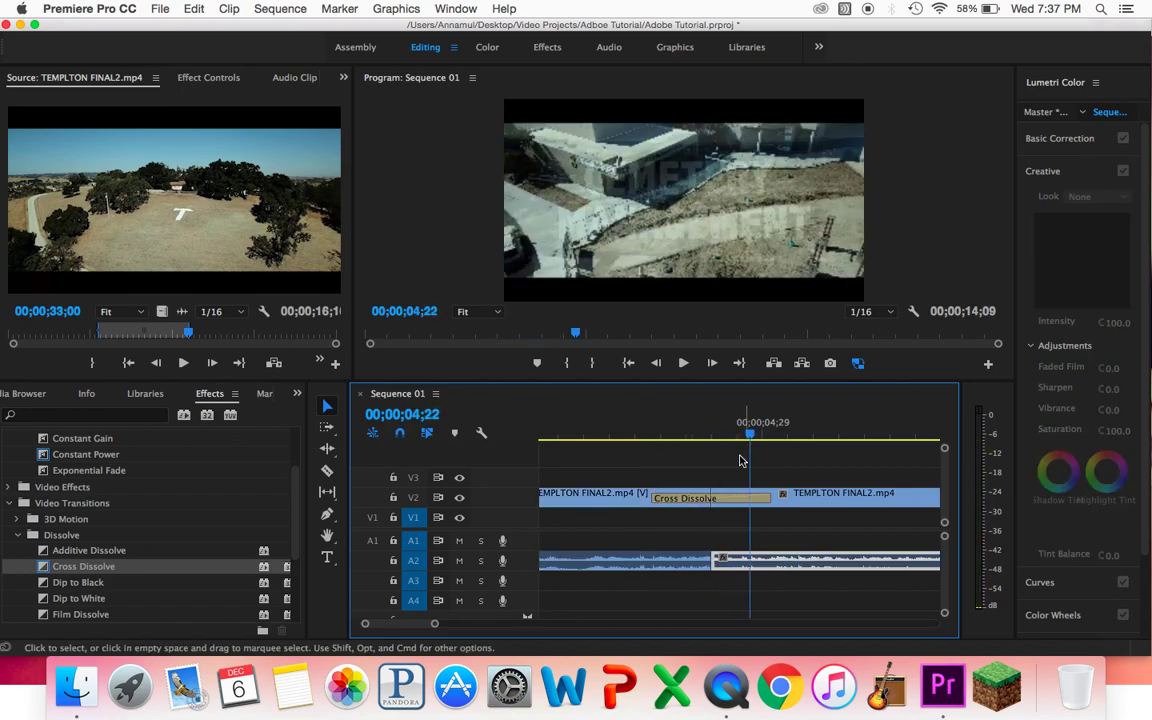
left_click_drag(656, 498, 690, 500)
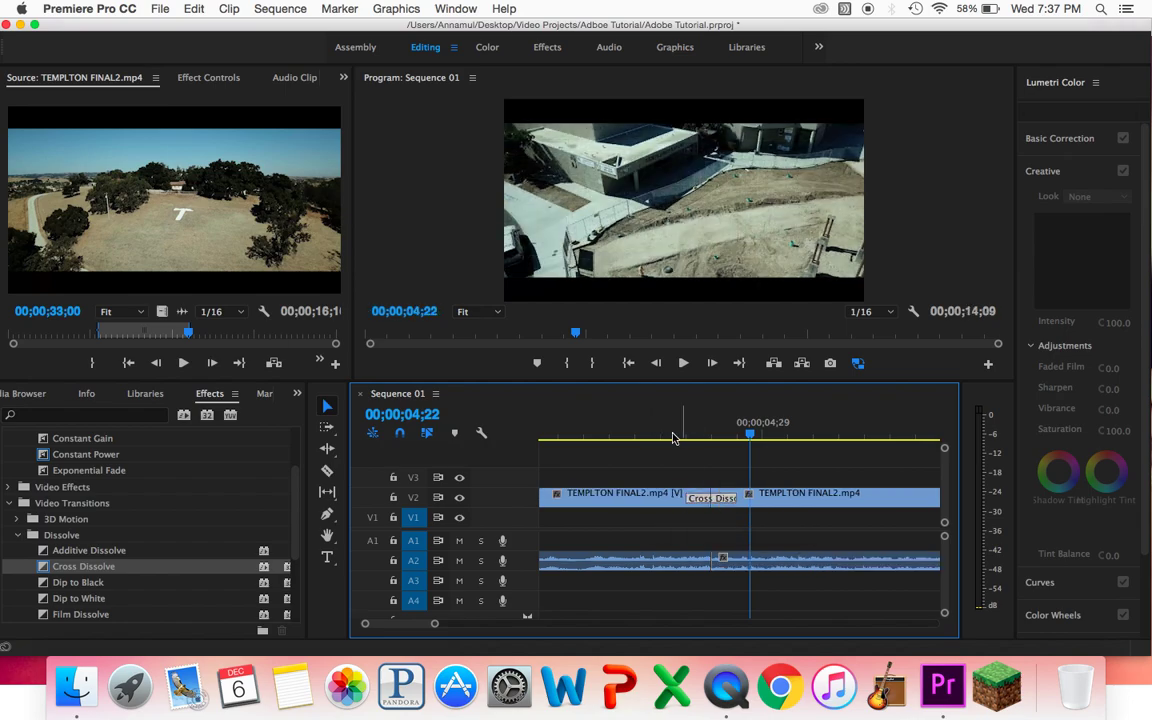
left_click_drag(673, 438, 745, 437)
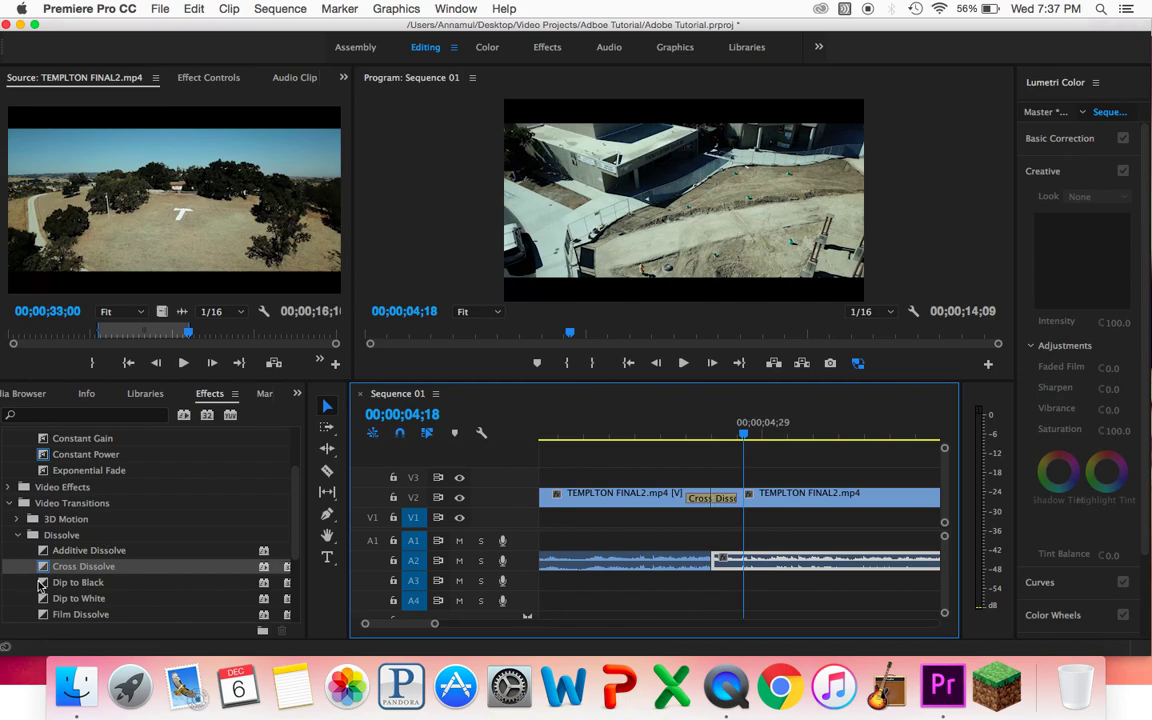
- Replace the Cross Dissolve on the V2 cut with Dip to Black and scrub through the new transition
left_click(715, 504)
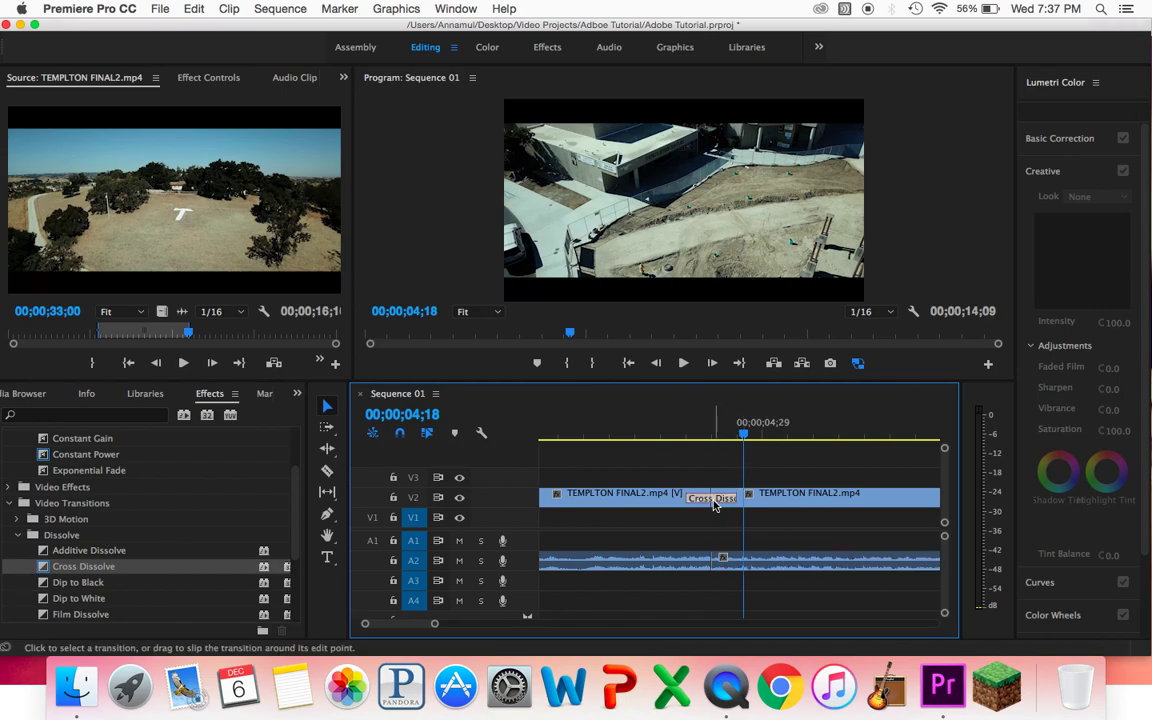
key("Delete")
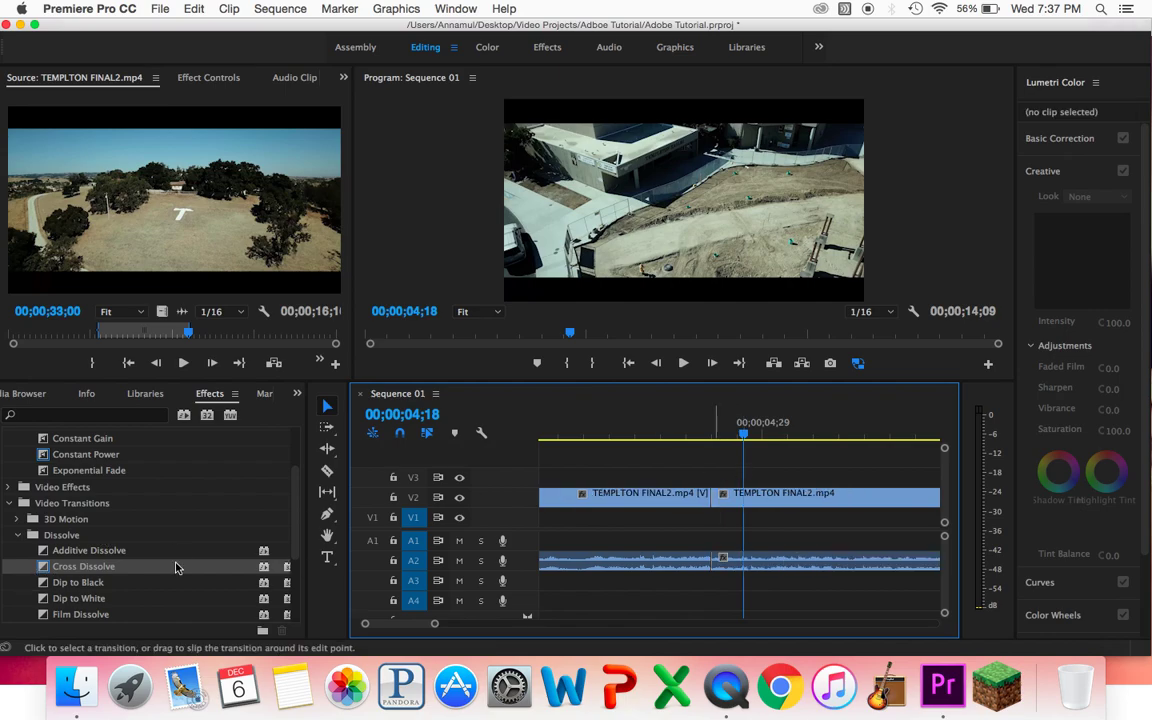
left_click_drag(43, 588, 702, 496)
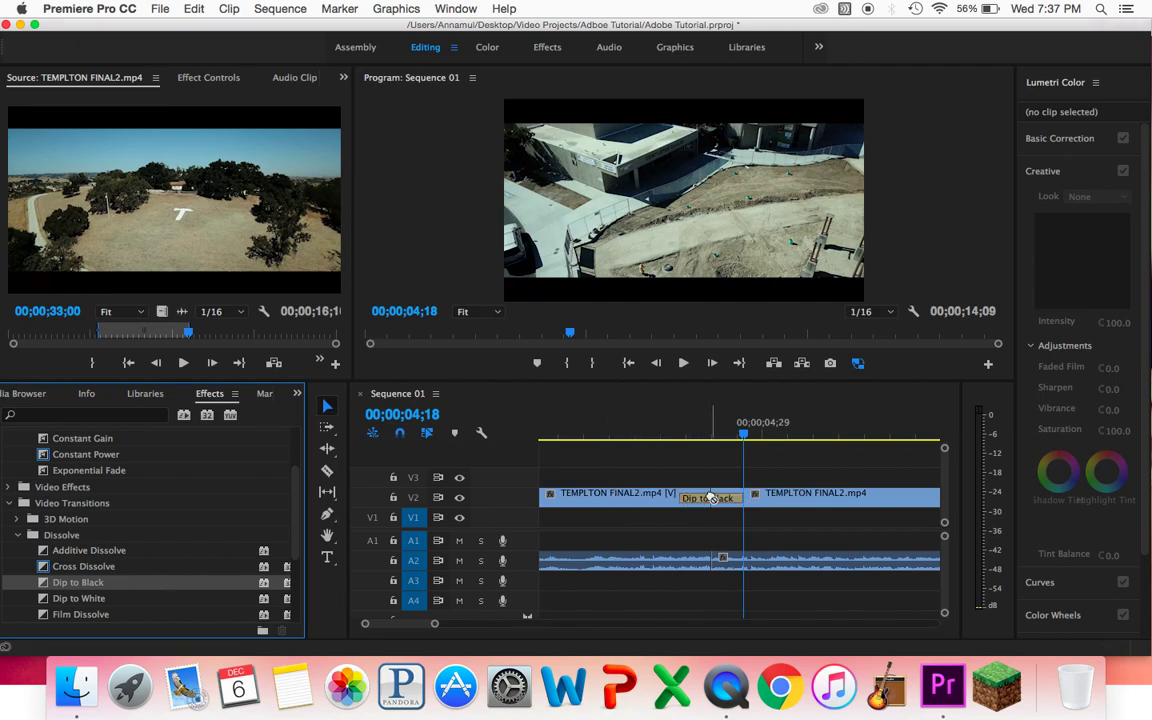
left_click_drag(657, 436, 772, 480)
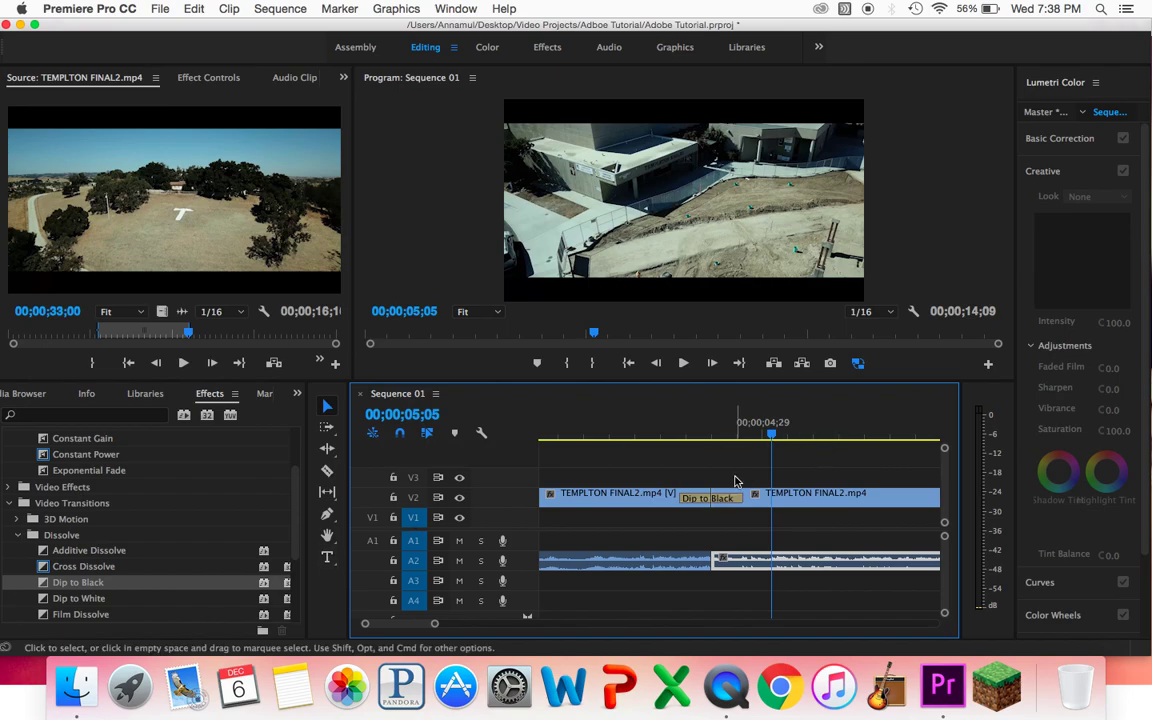
left_click_drag(771, 436, 673, 488)
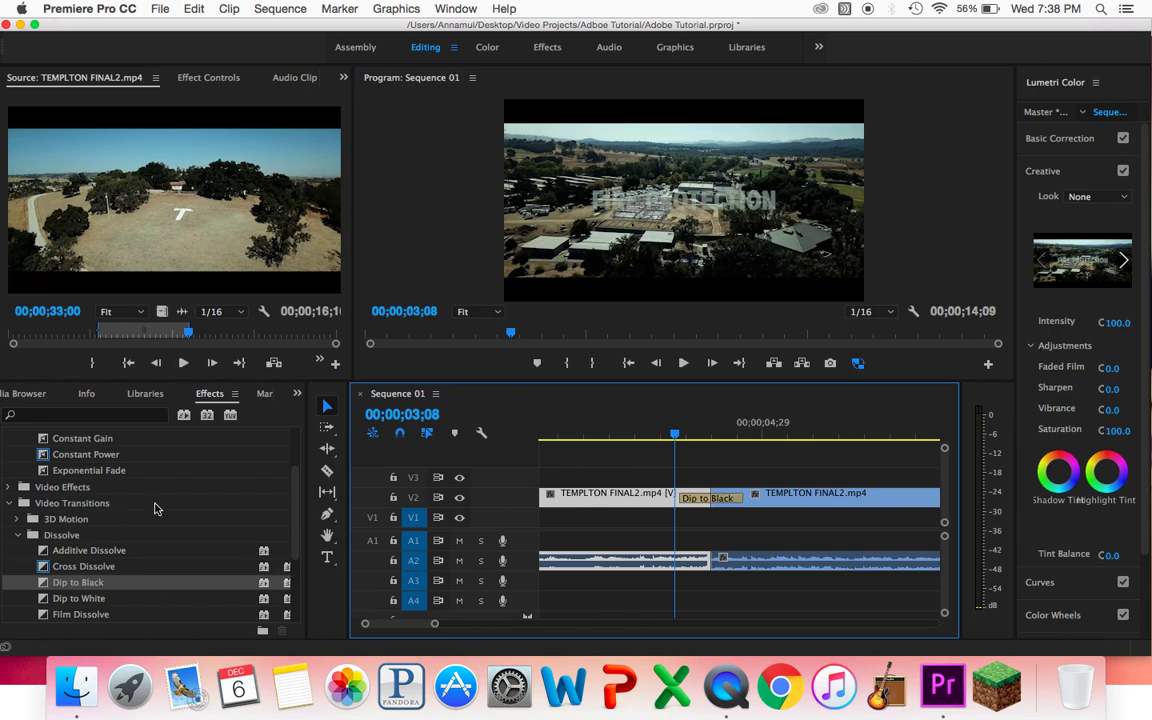
- Apply the Constant Gain crossfade to the cut between the audio segments on A2 and shorten it
scroll(154, 504, "up", 3)
scroll(155, 509, "down", 4)
scroll(155, 508, "down", 1)
scroll(155, 508, "up", 5)
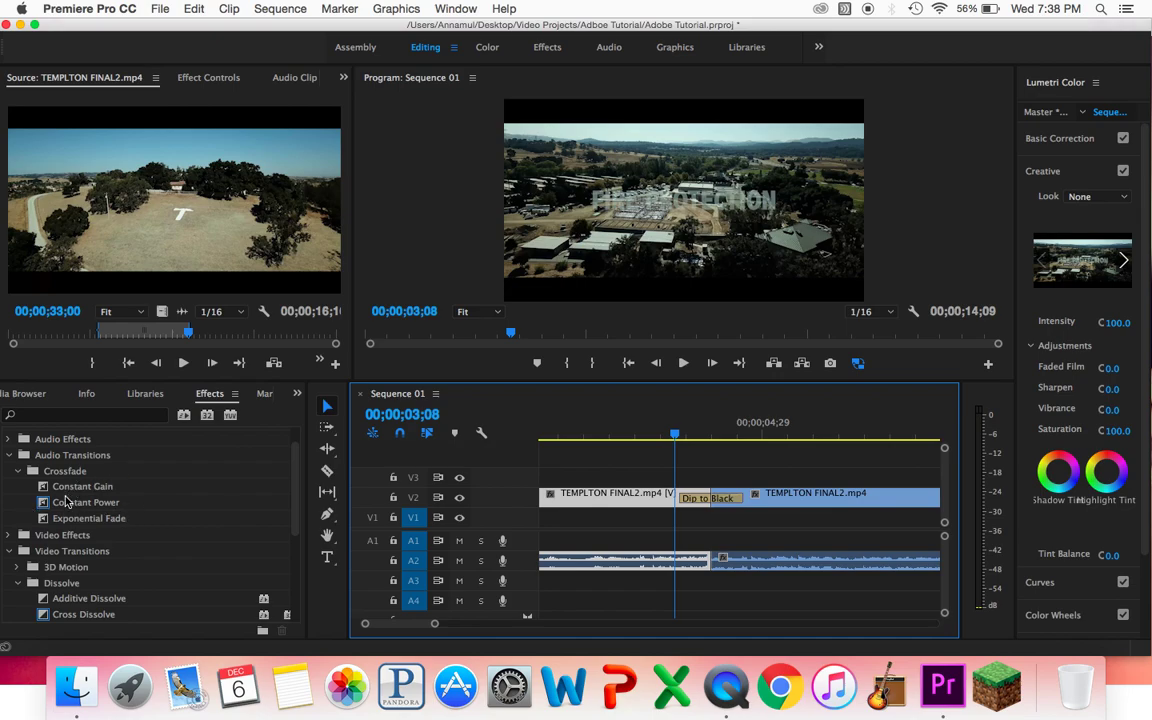
left_click(45, 487)
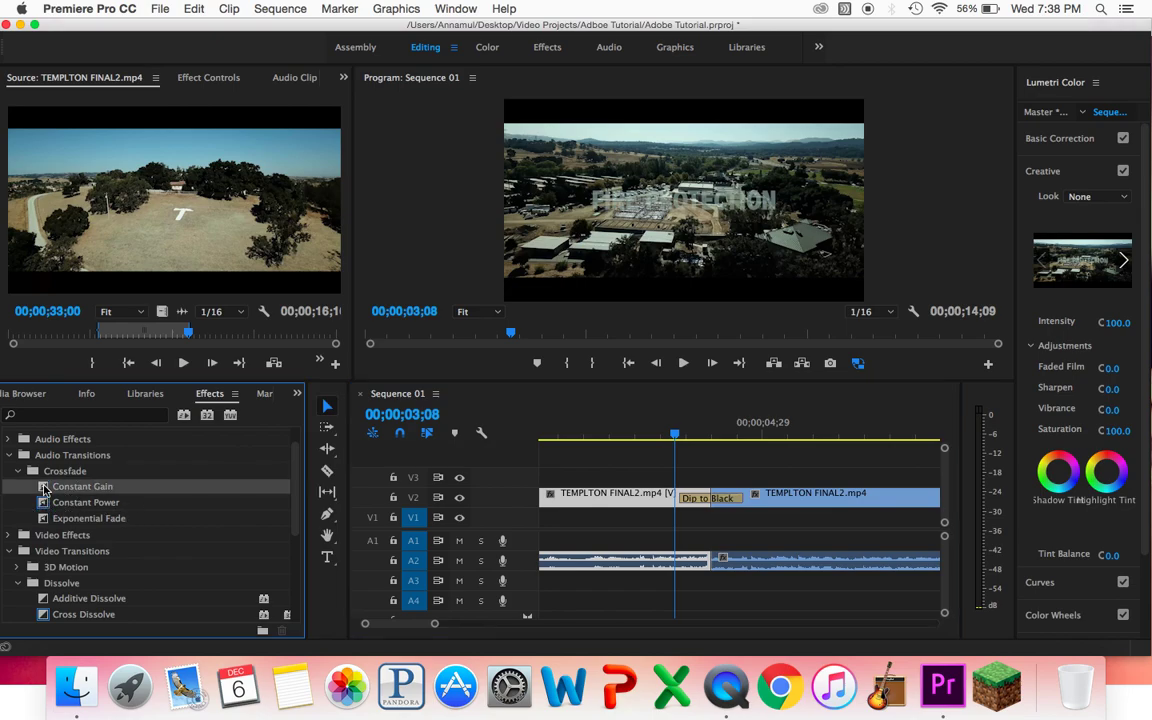
left_click_drag(45, 490, 713, 563)
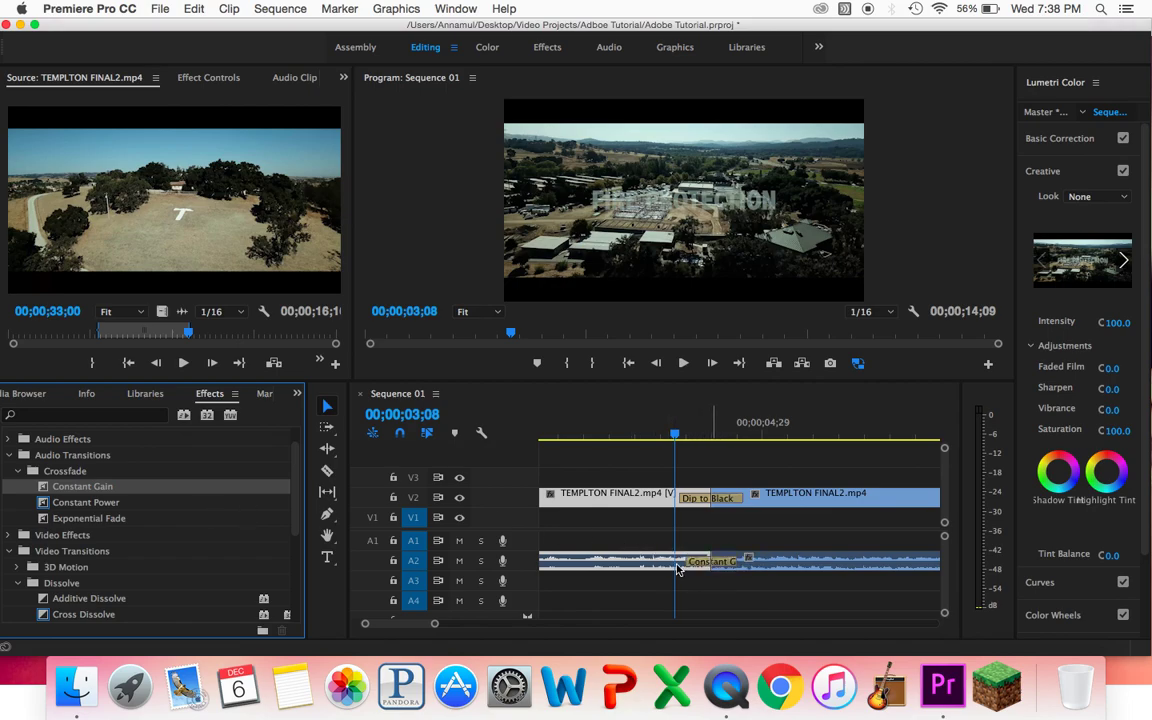
mouse_move(694, 561)
left_mouse_down()
mouse_move(655, 562)
mouse_move(707, 568)
left_mouse_up()
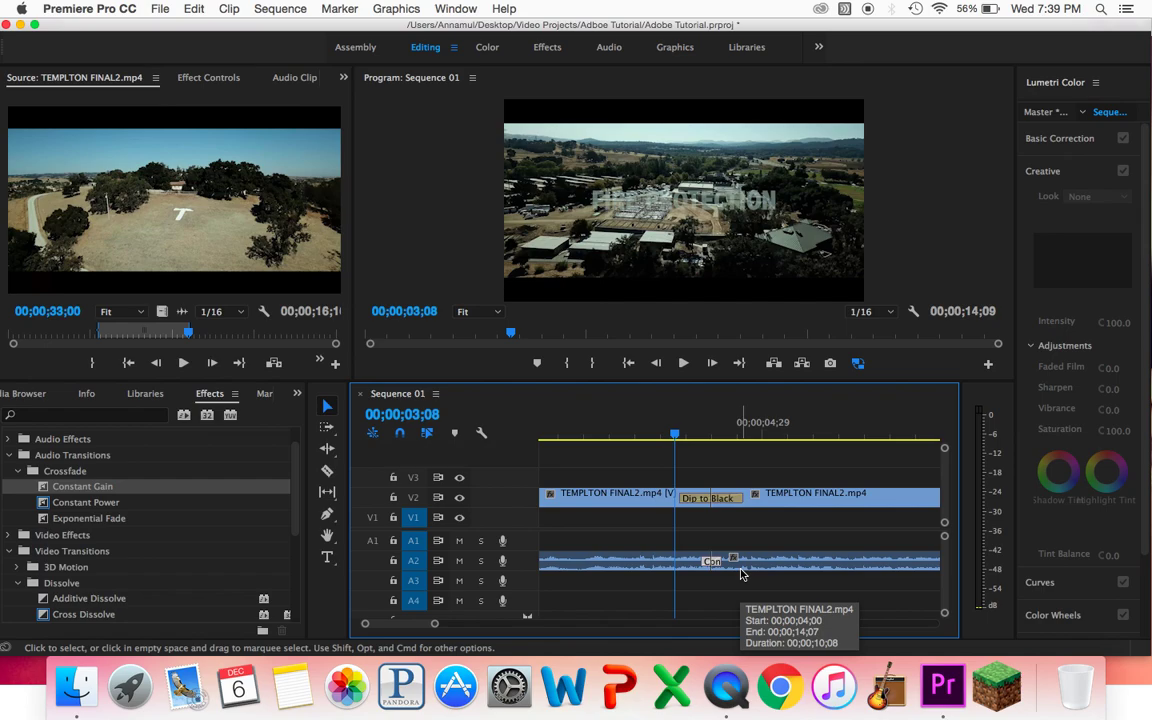
- Scrub through the sequence from its start past the video and audio transitions, and look over the available dissolve effects
left_click(62, 506)
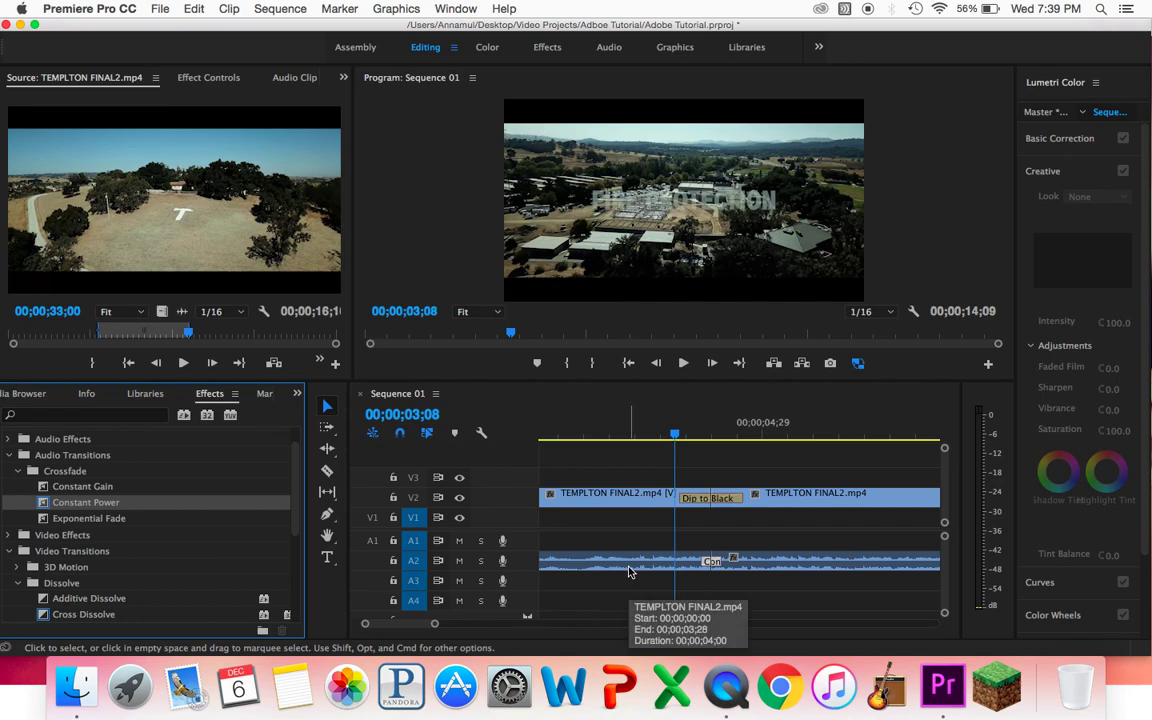
left_click(792, 540)
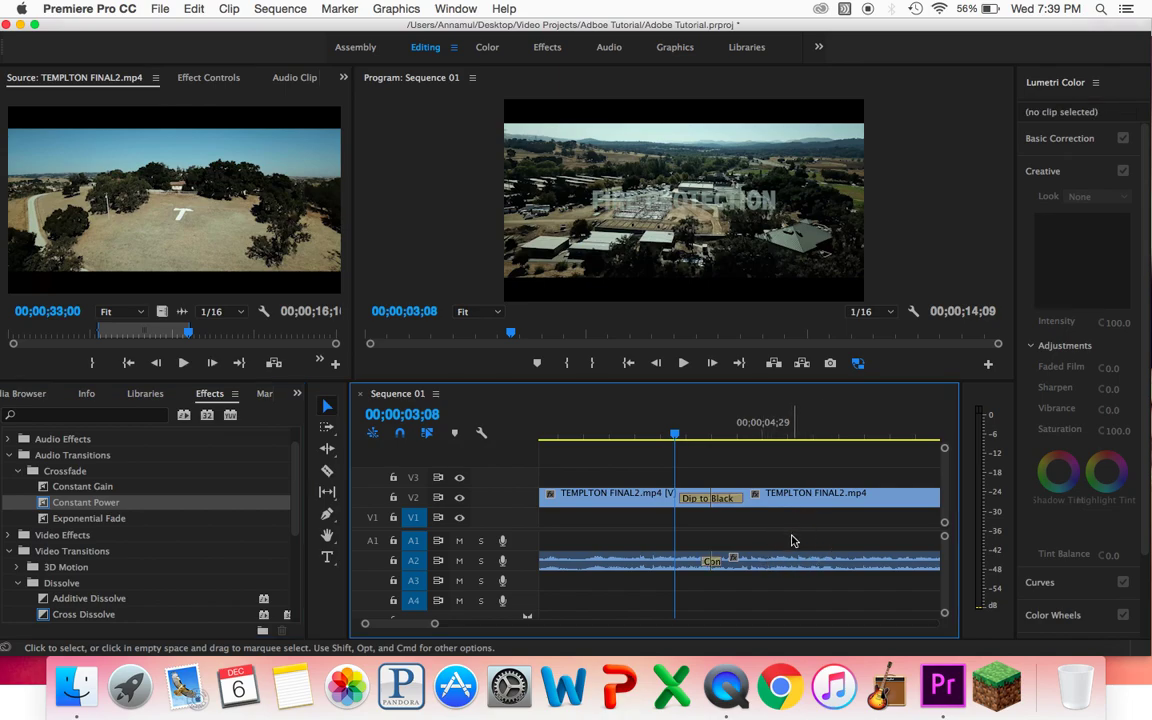
key("minus")
key("minus")
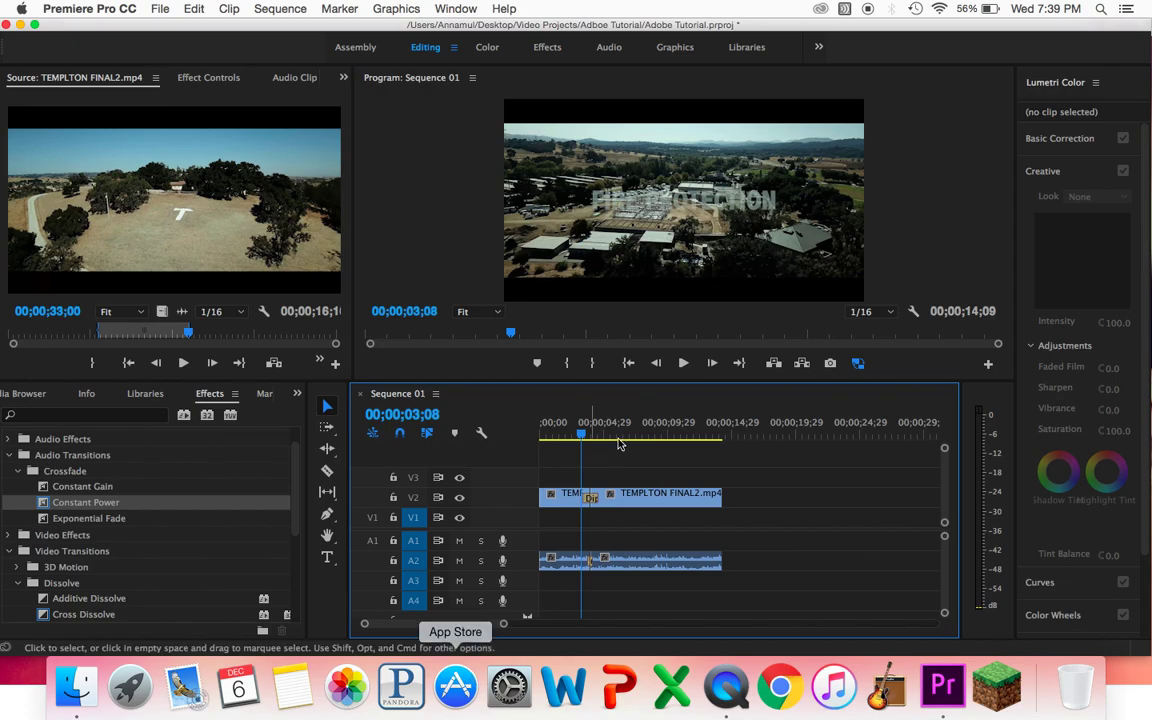
left_click(576, 436)
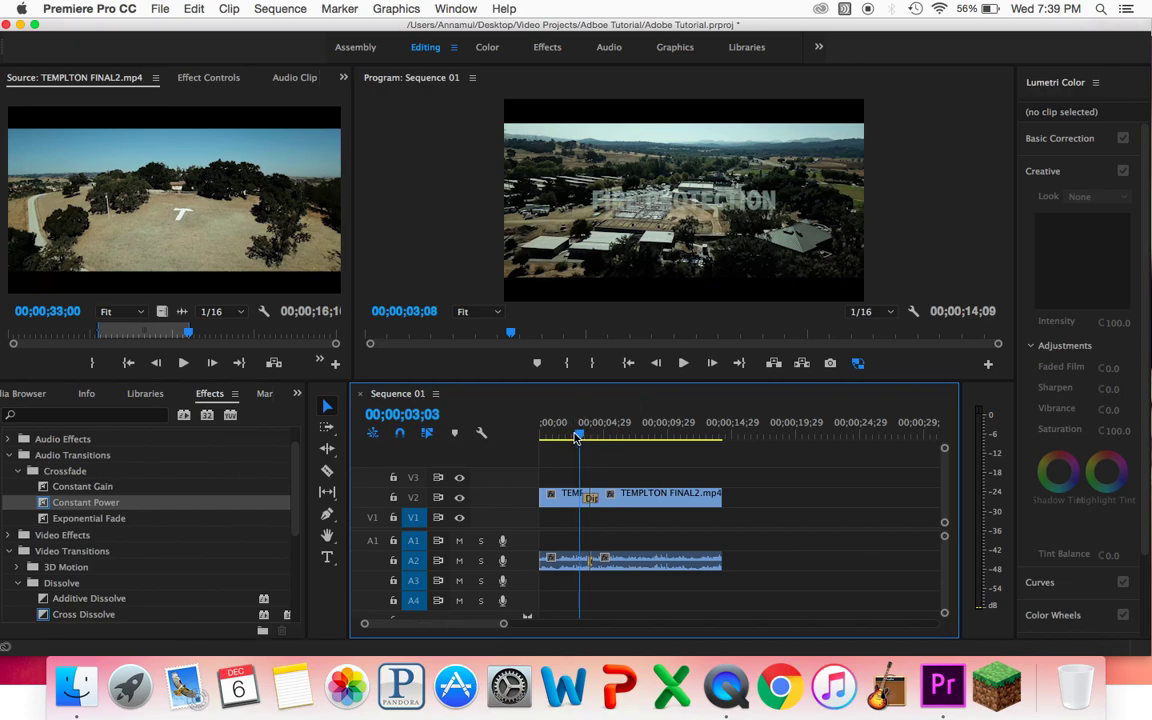
left_click_drag(576, 438, 525, 445)
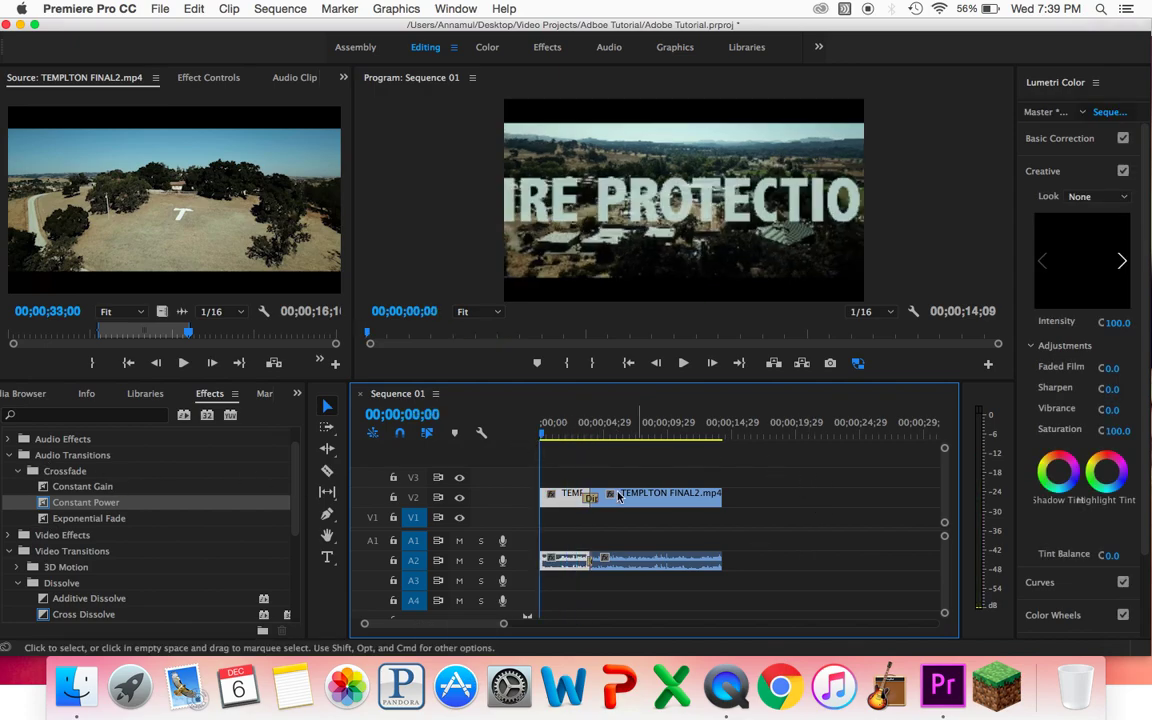
left_click_drag(542, 434, 616, 453)
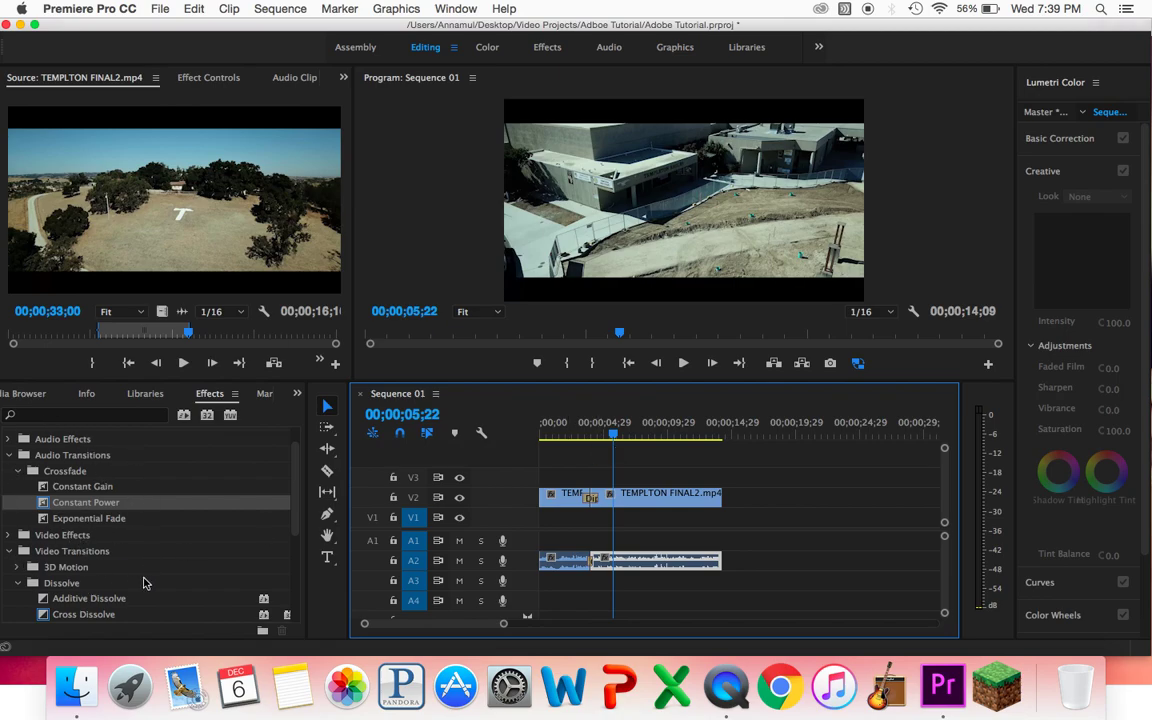
scroll(146, 583, "down", 5)
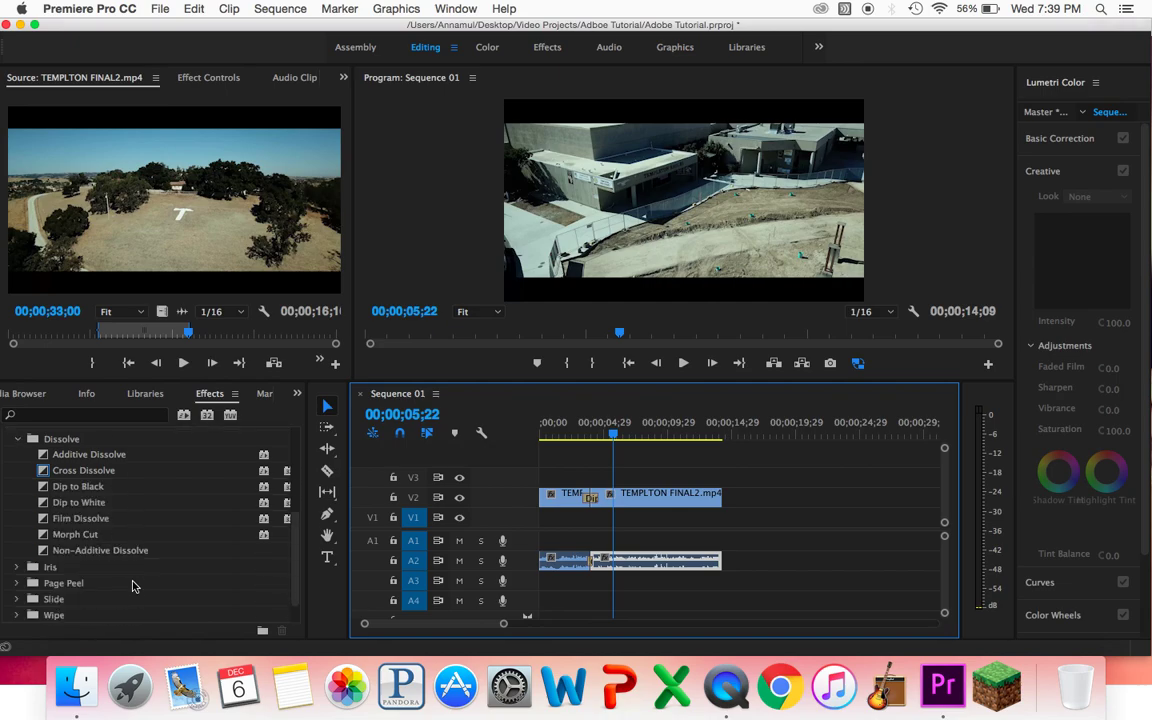
scroll(132, 586, "up", 5)
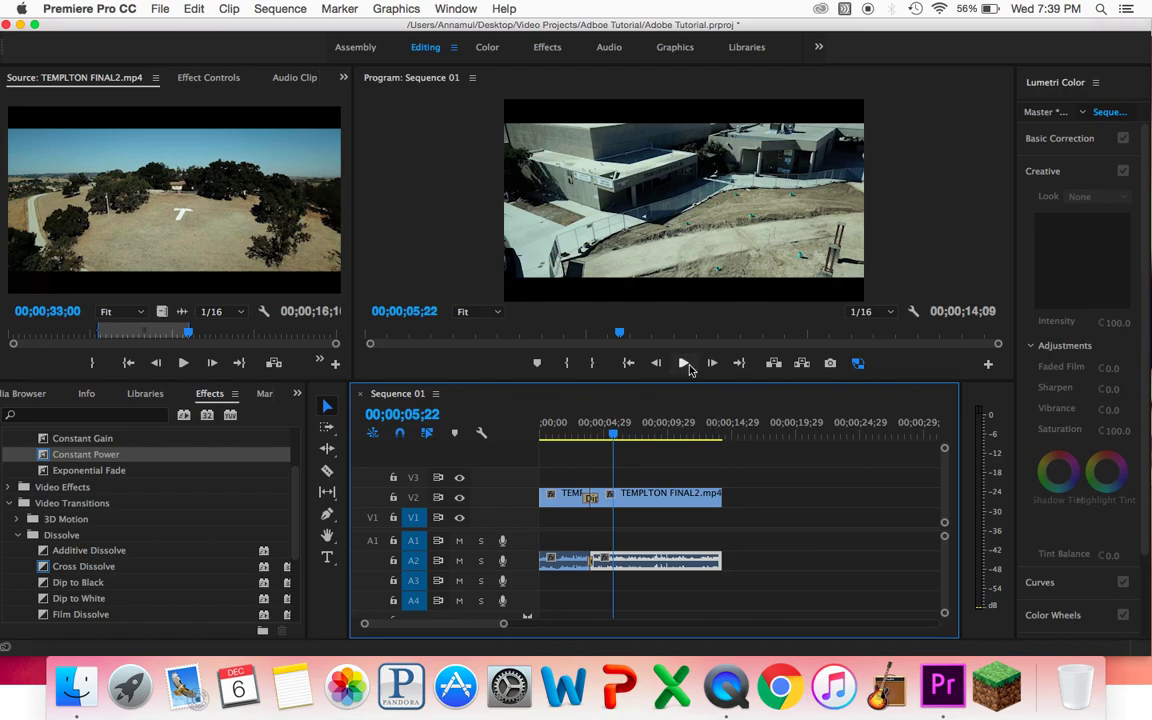
- Enlarge the monitor area above the timeline and create a new legacy title named Intro
left_click_drag(648, 427, 641, 472)
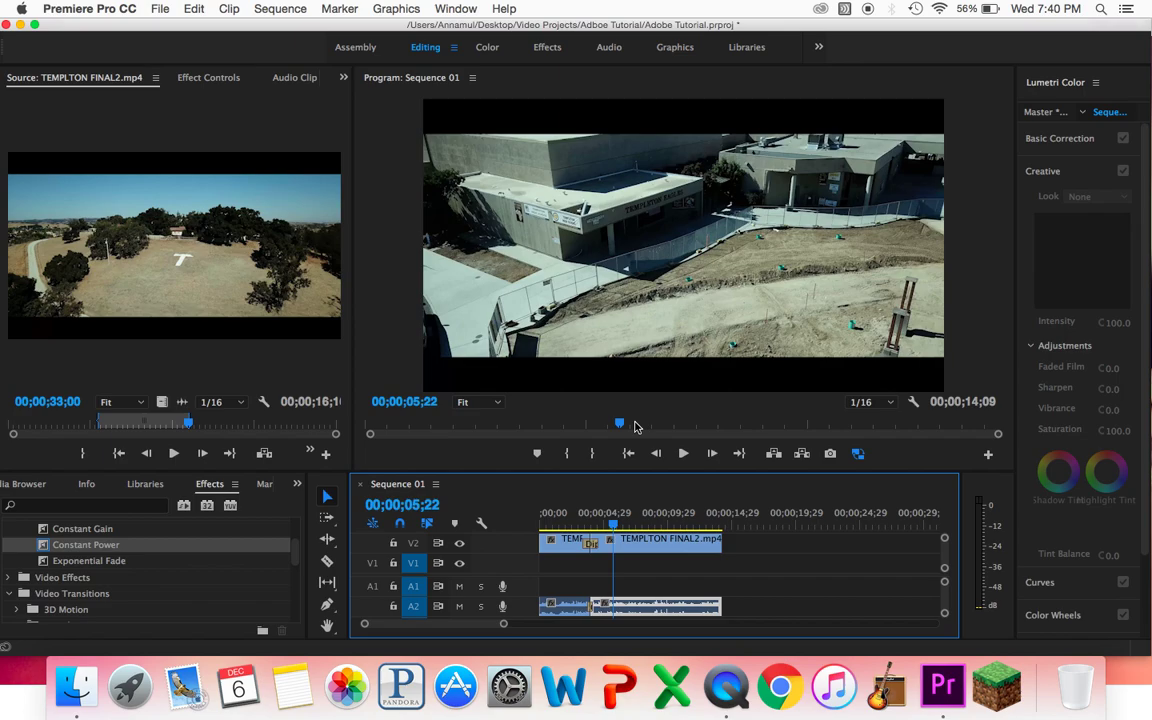
left_click(161, 9)
mouse_move(180, 28)
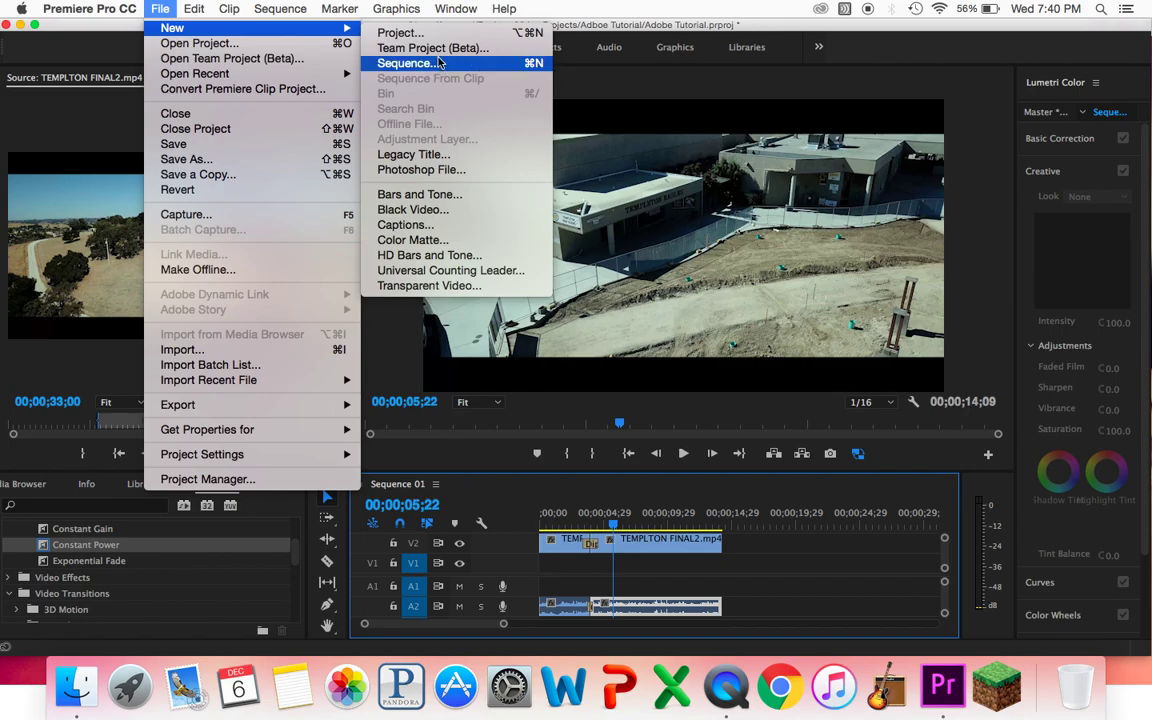
left_click(453, 158)
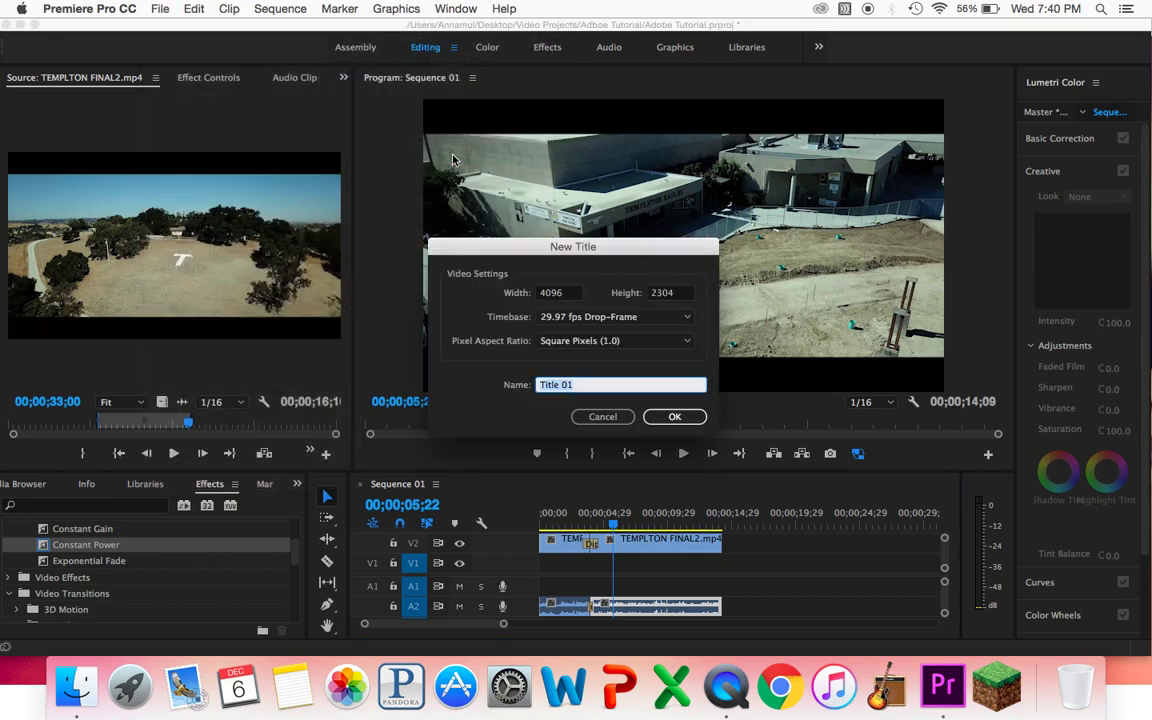
key("BackSpace")
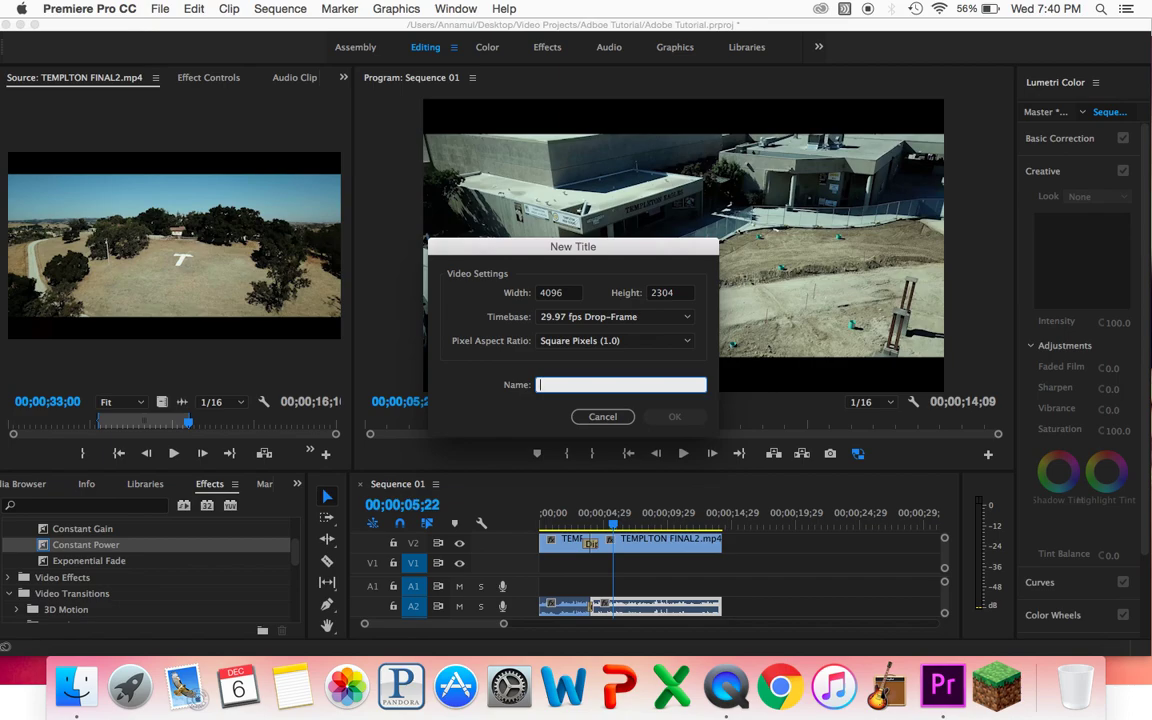
type("Intro")
left_click(666, 418)
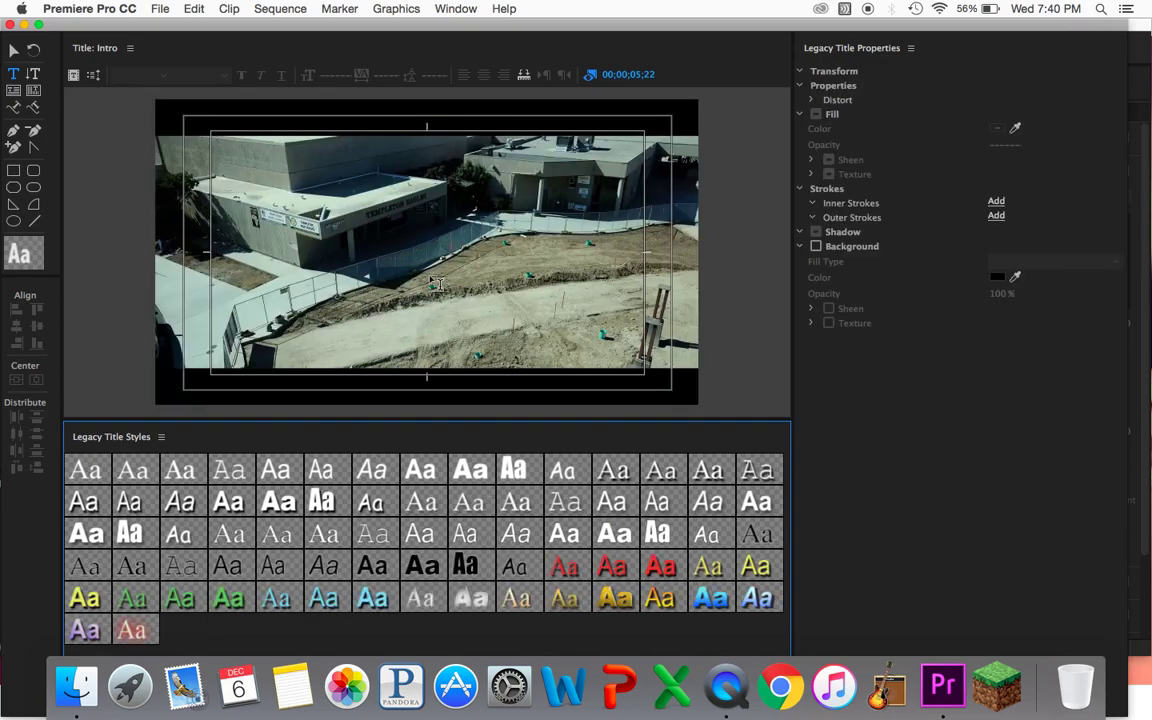
- Reposition the title editor window and add the text "Sample Text" over the building in the title frame
left_click_drag(579, 31, 672, 482)
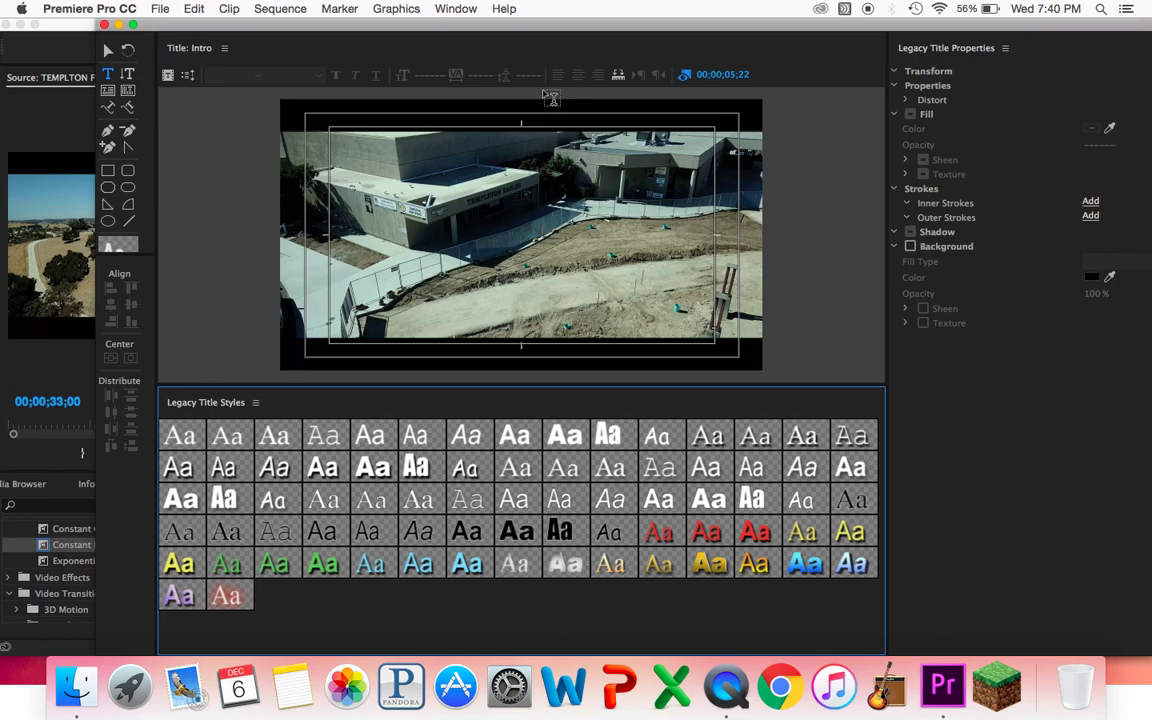
left_click_drag(564, 29, 499, 14)
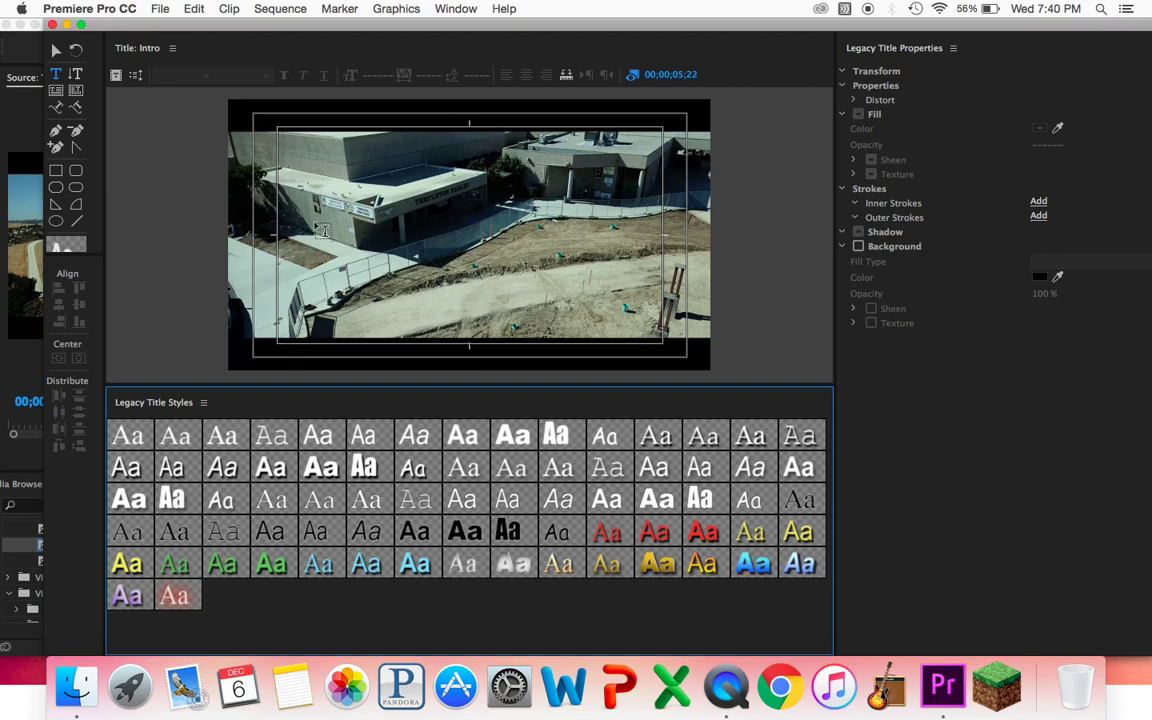
key("super+s")
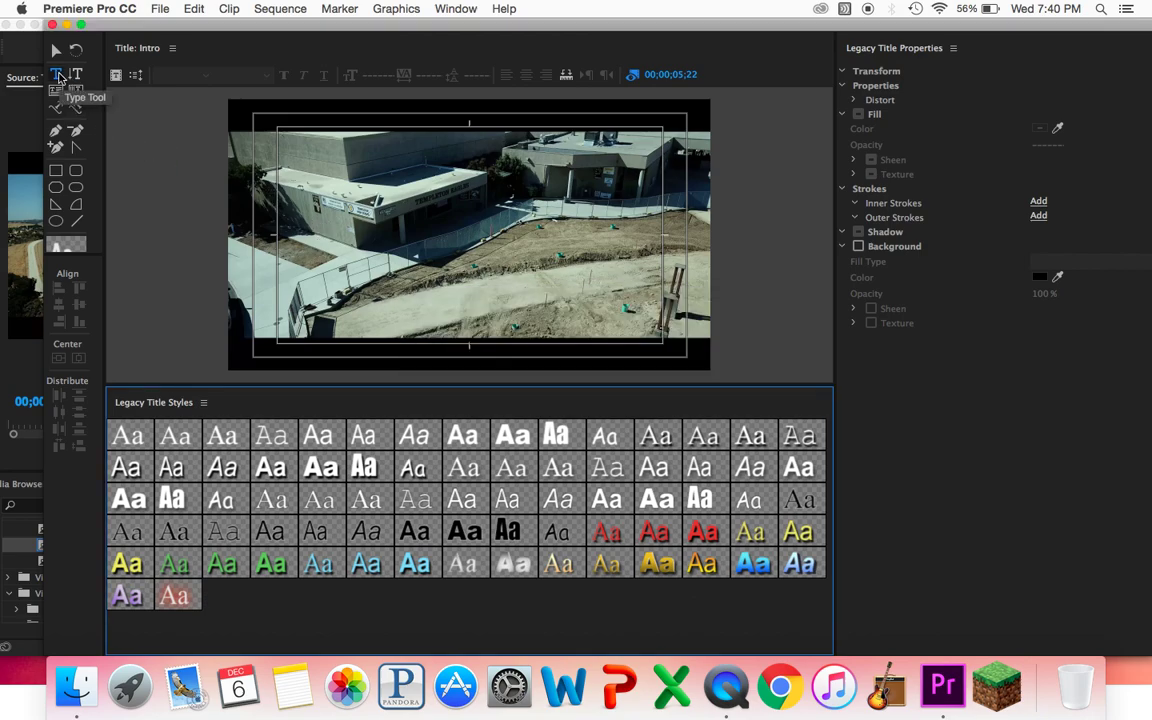
left_click(58, 76)
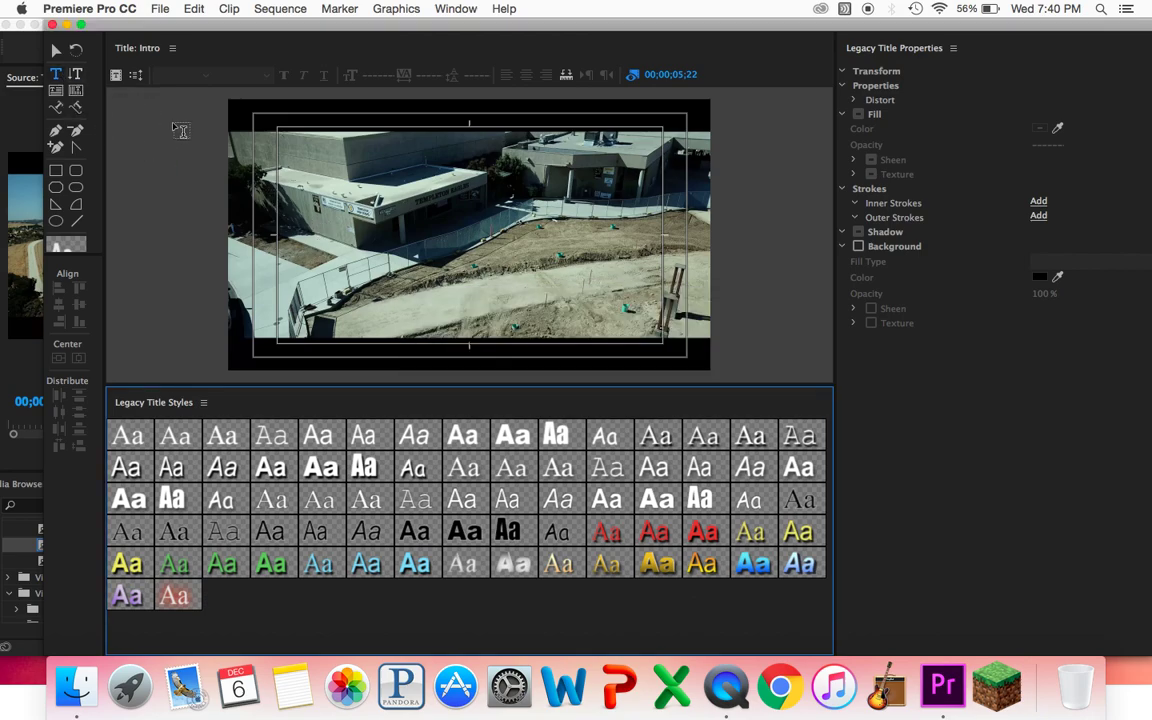
left_click(375, 217)
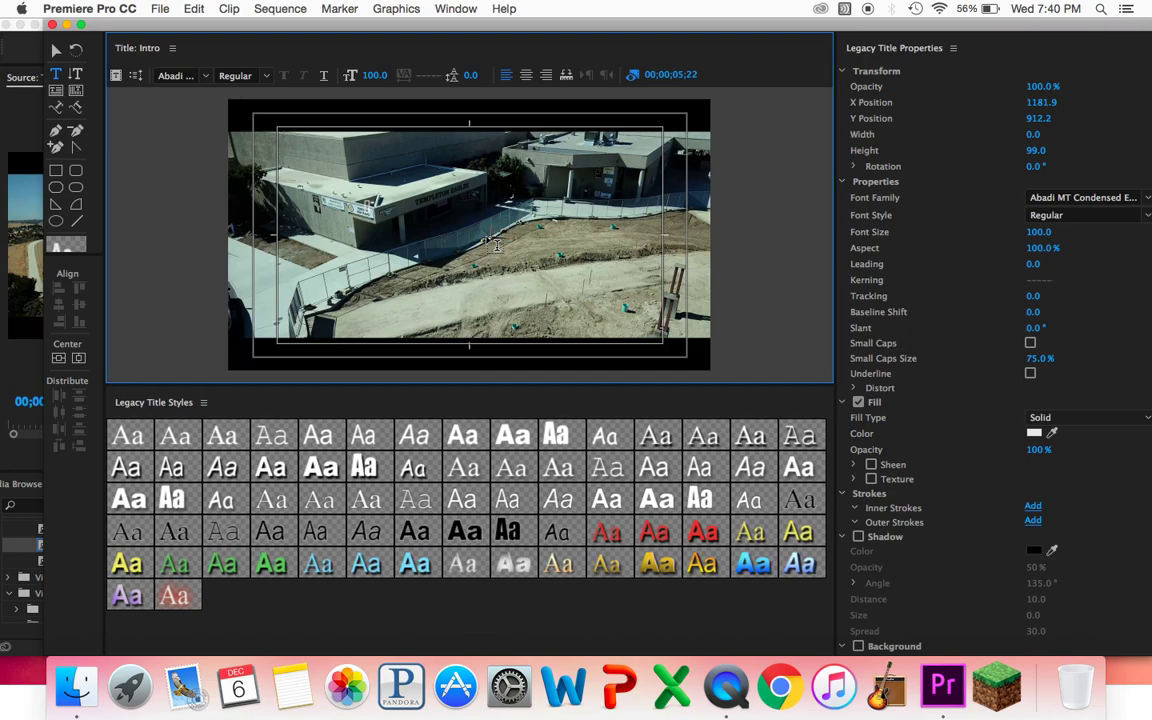
type("T")
type("ample")
type(" Text")
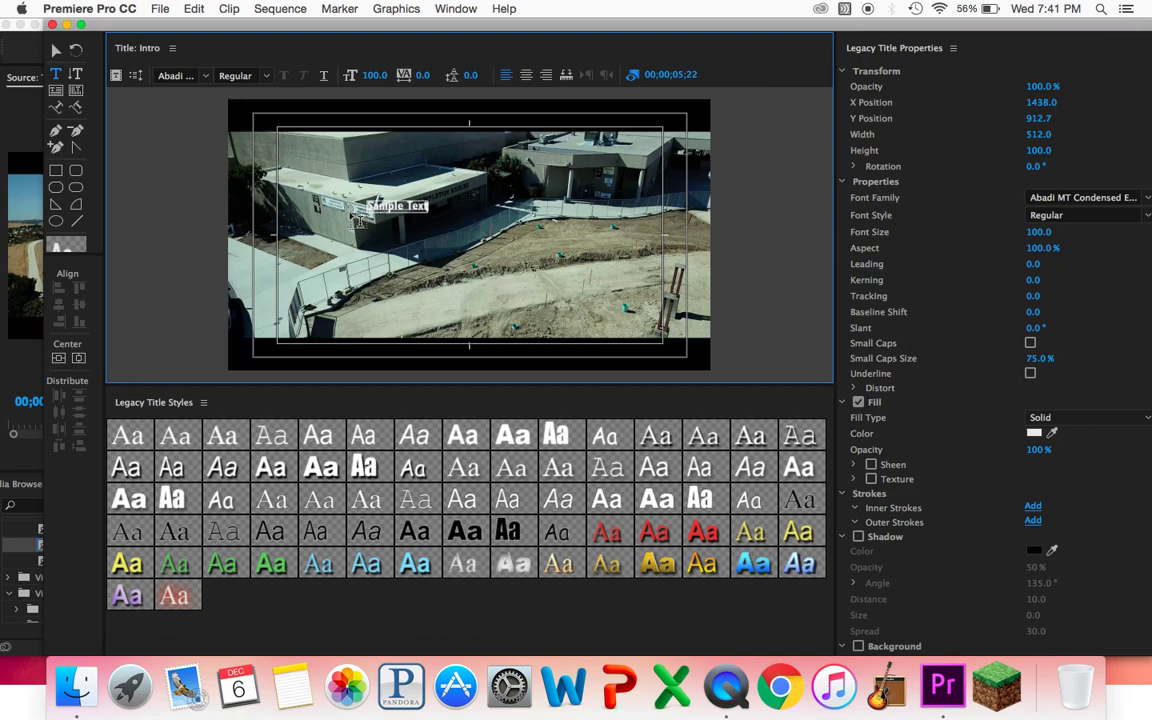
- Set the title text's font size to 400 and its fill color to pure white, FFFFFF
left_click(370, 75)
type("400")
key("Return")
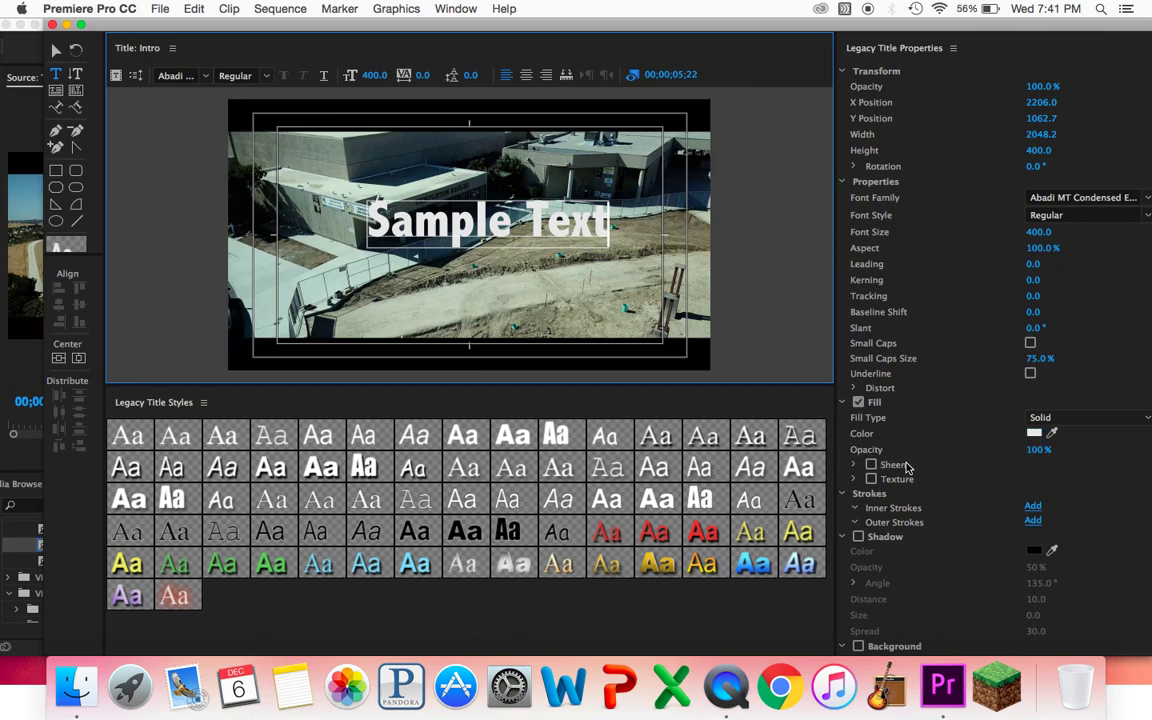
left_click(1034, 436)
left_click_drag(530, 250, 357, 409)
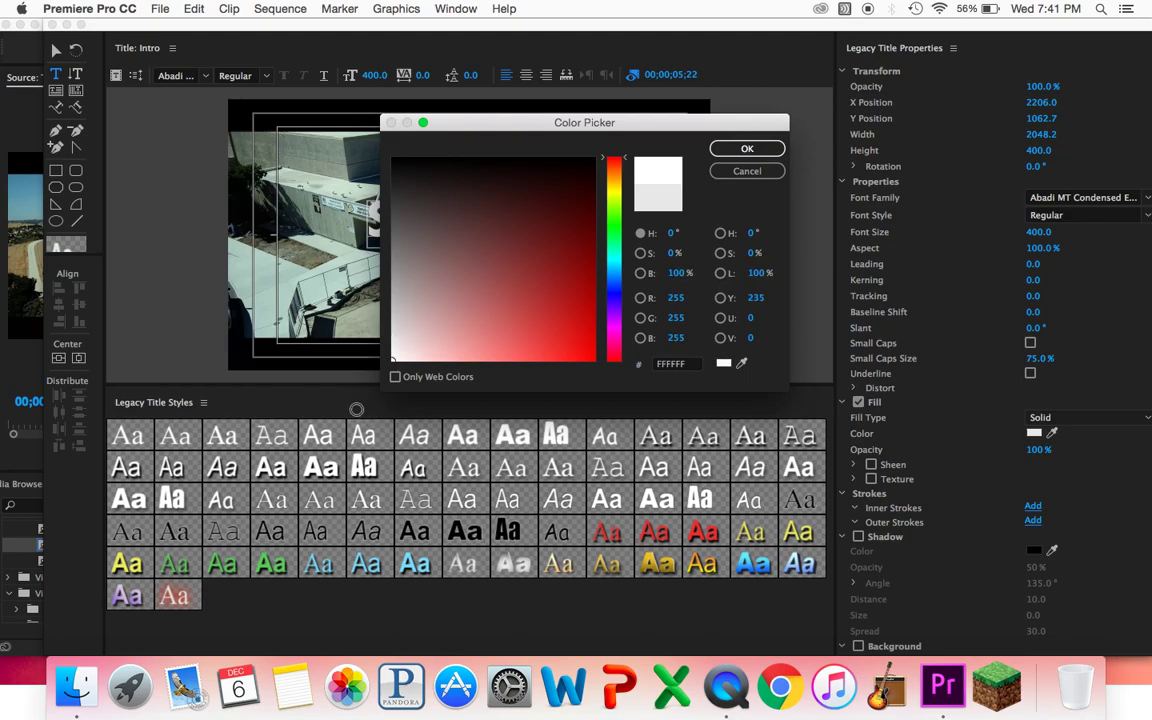
left_click(729, 148)
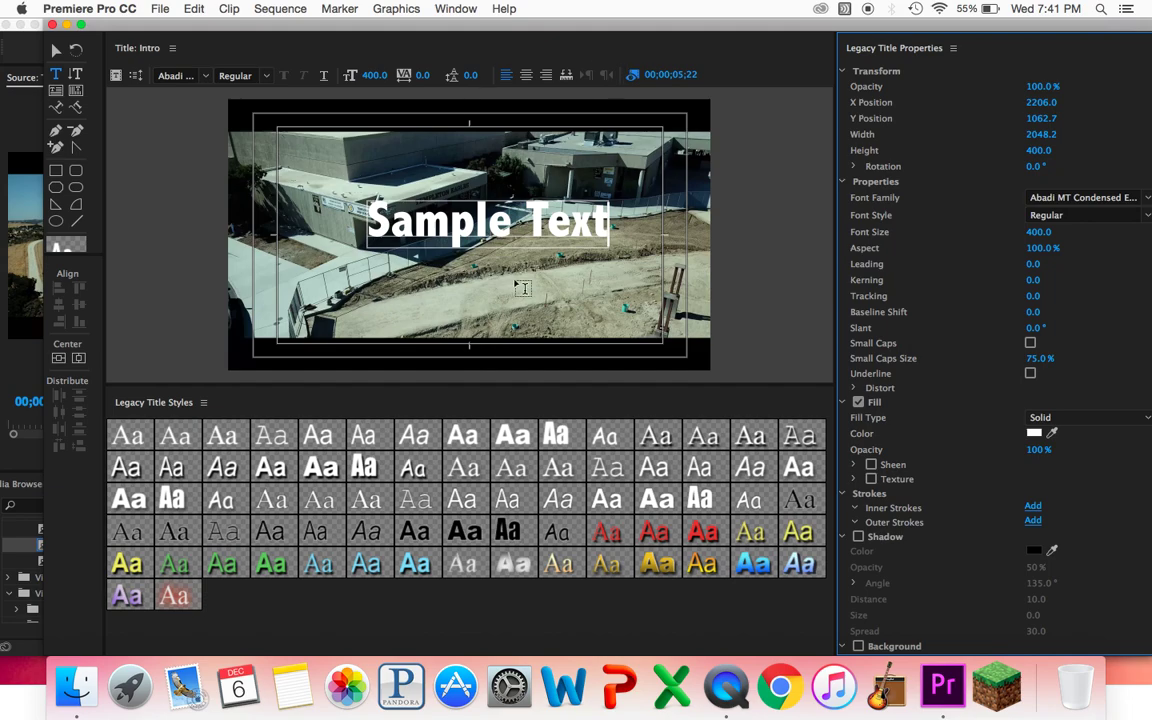
- Center the title text vertically and horizontally in the frame, and move it freehand toward the frame's lower left
left_click(58, 360)
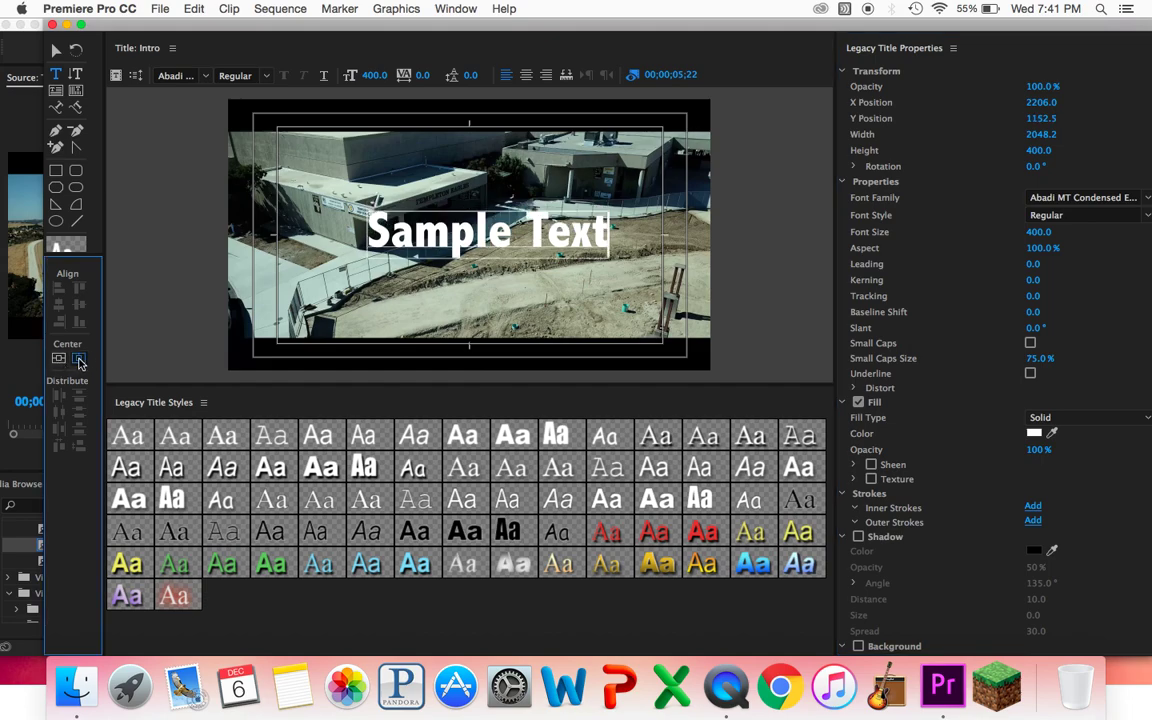
left_click(79, 359)
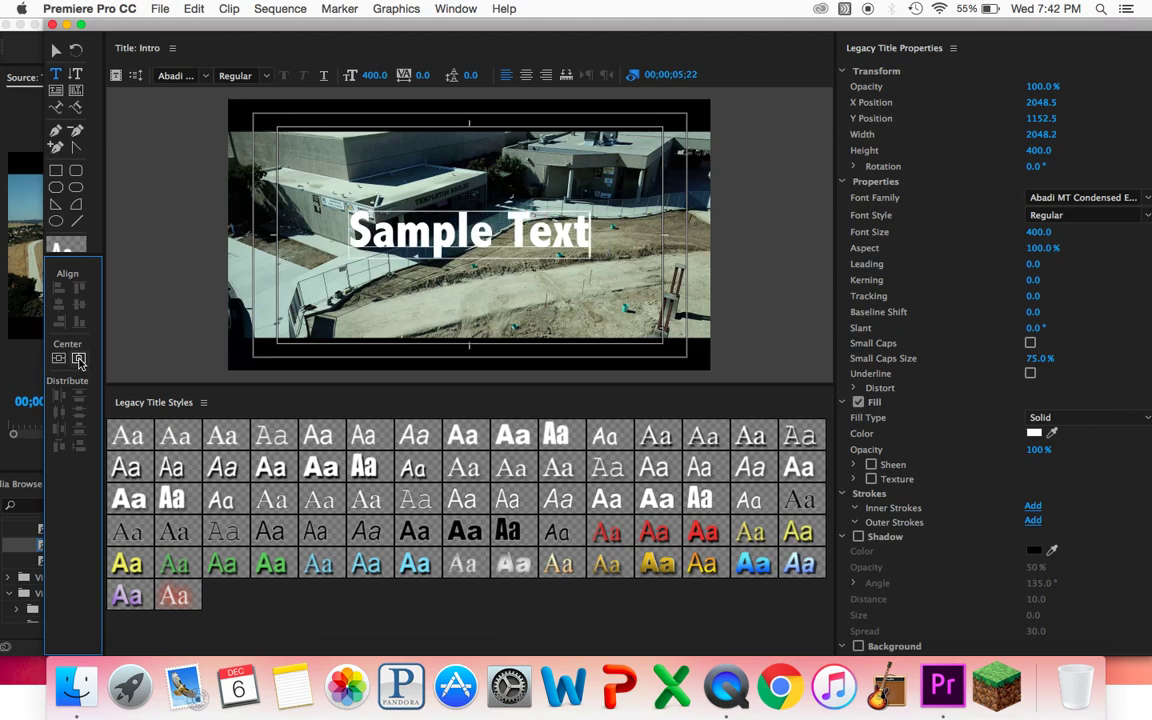
left_click(54, 52)
left_click(517, 218)
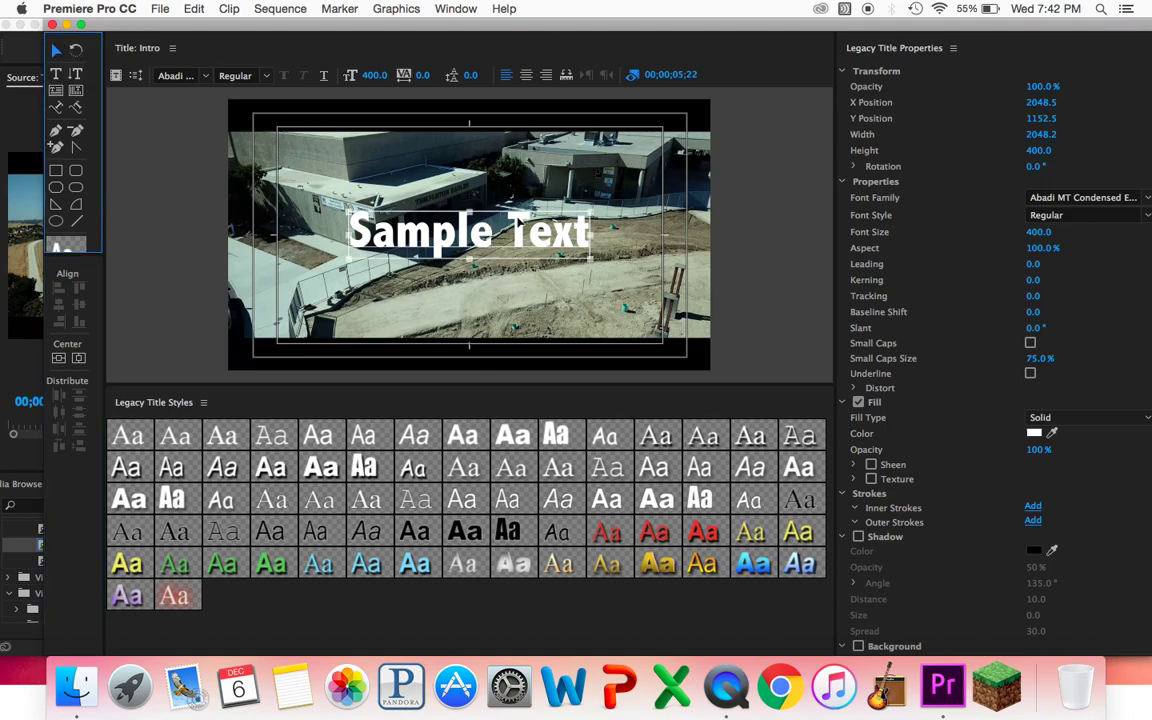
left_click_drag(512, 236, 435, 313)
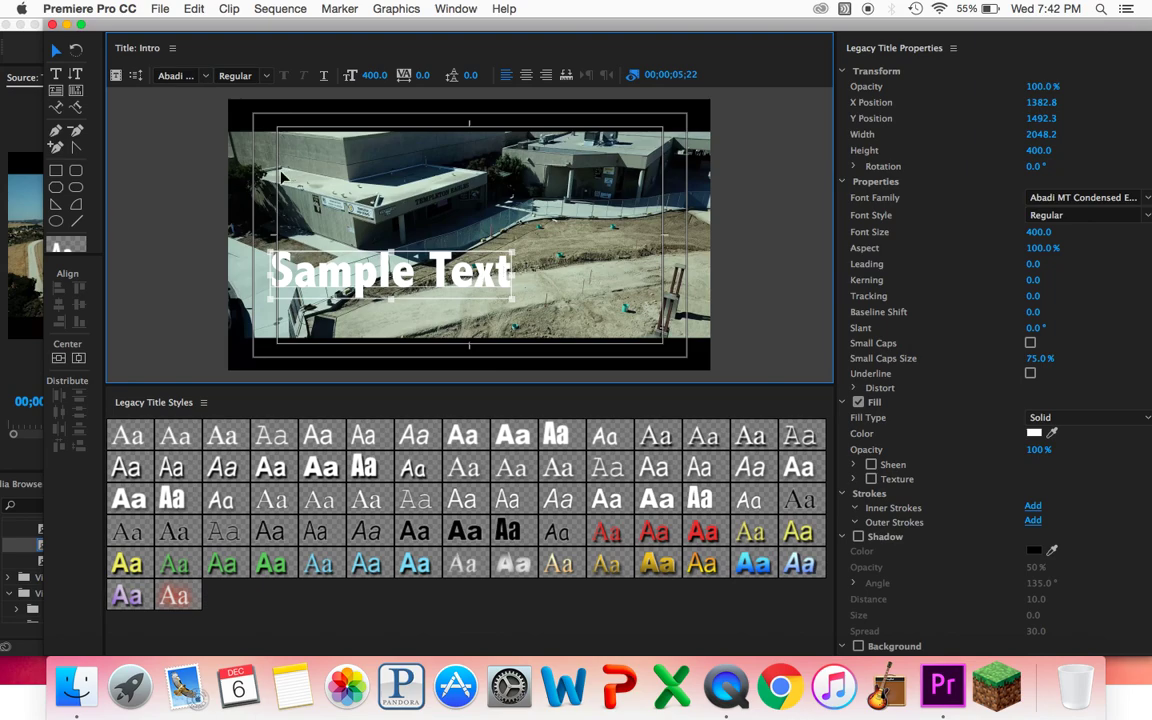
- Change the whole title text to American Typewriter in Bold style and center it horizontally and vertically in the frame
left_click(56, 73)
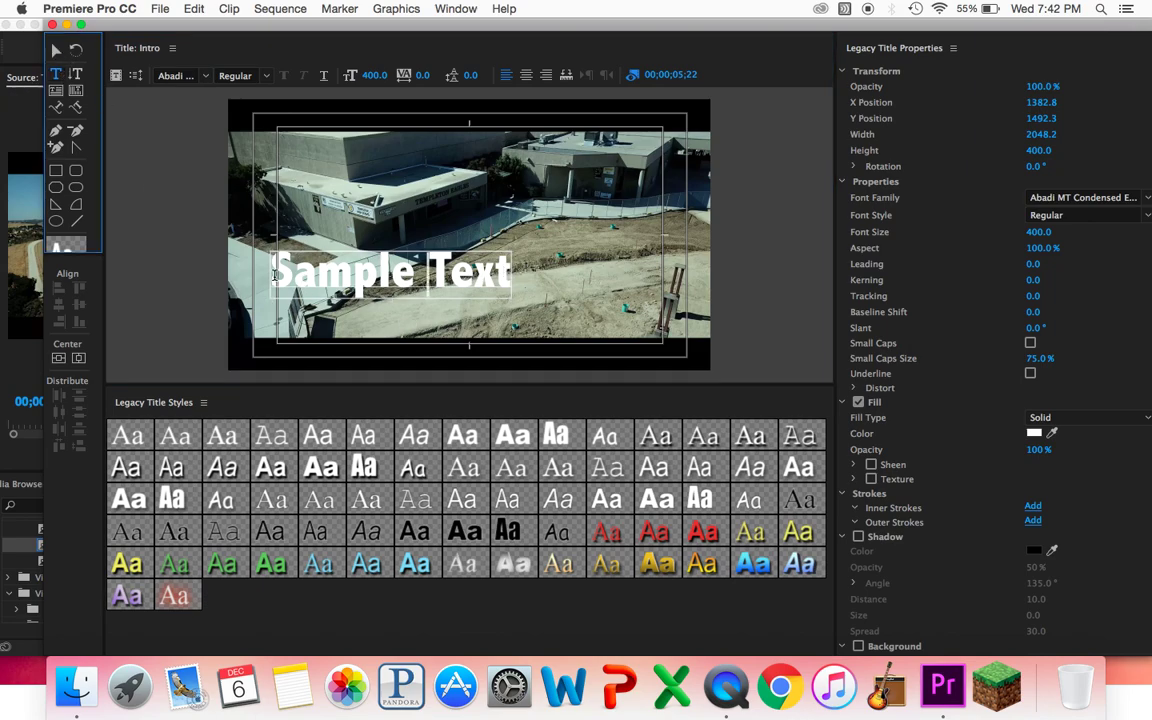
left_click_drag(325, 279, 517, 295)
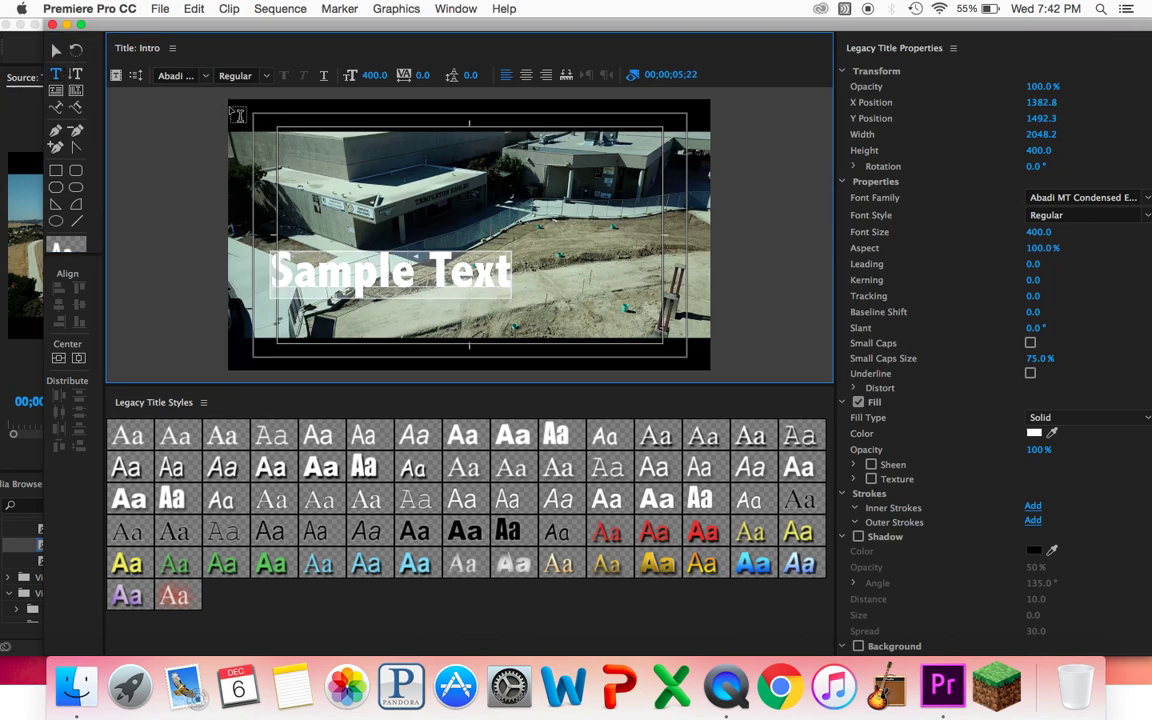
left_click(207, 78)
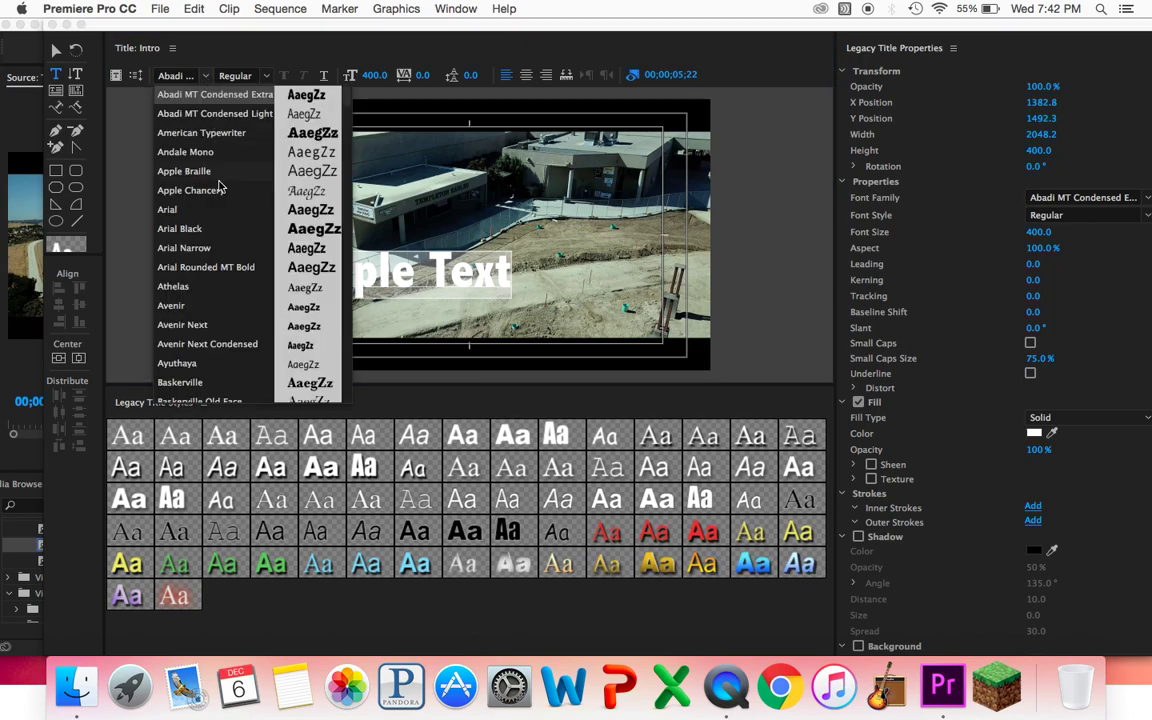
left_click(211, 137)
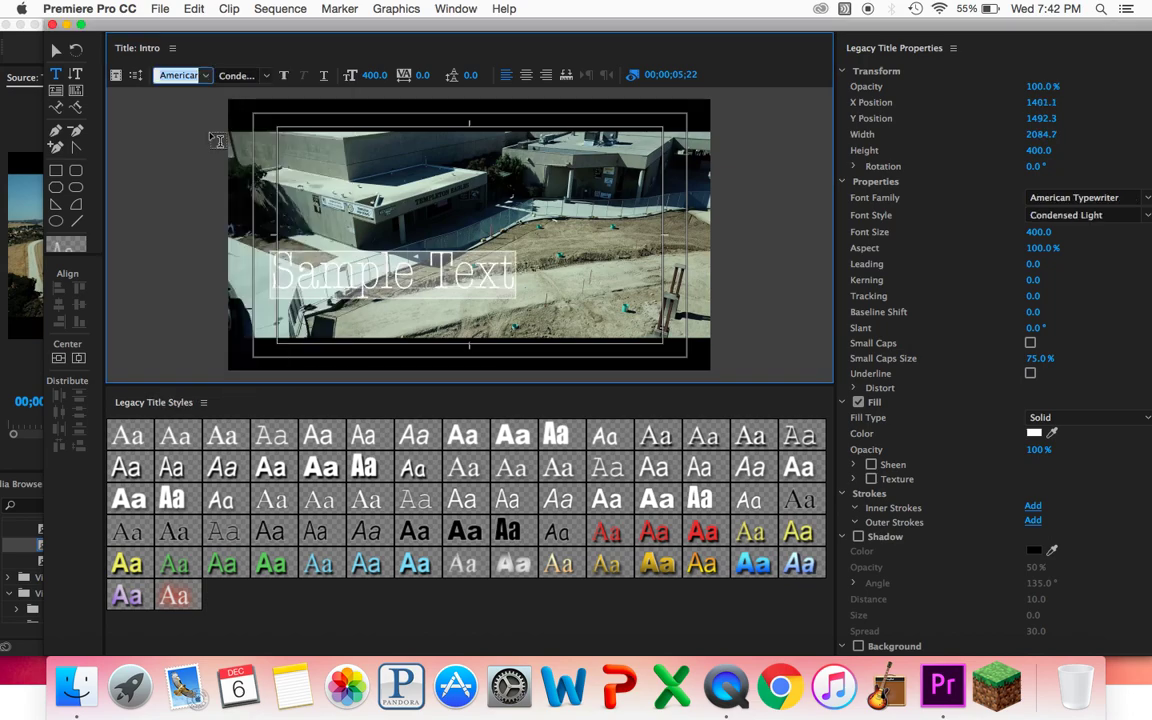
left_click(194, 75)
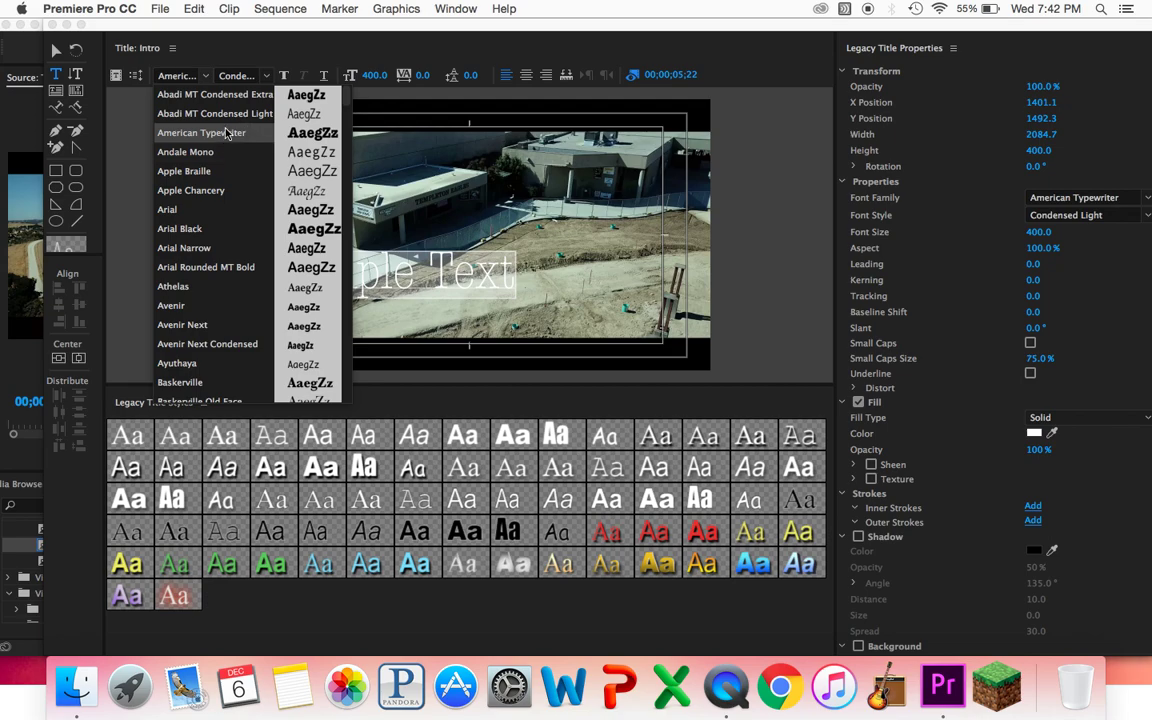
left_click(228, 133)
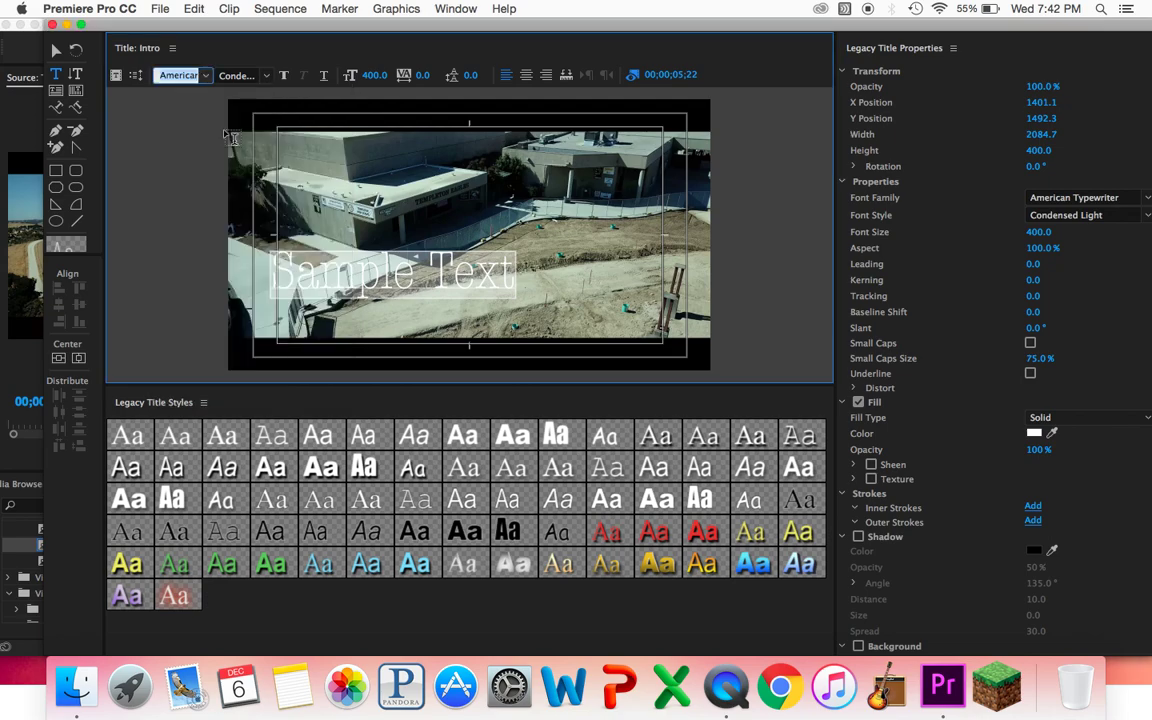
left_click(266, 79)
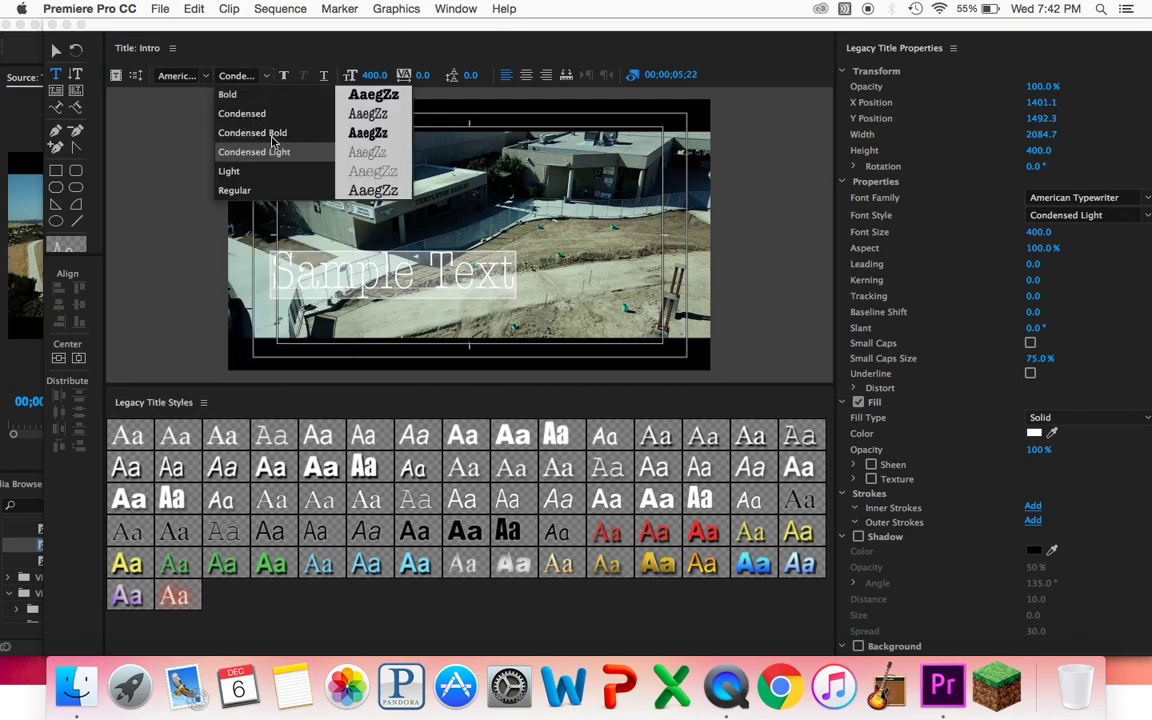
left_click(250, 94)
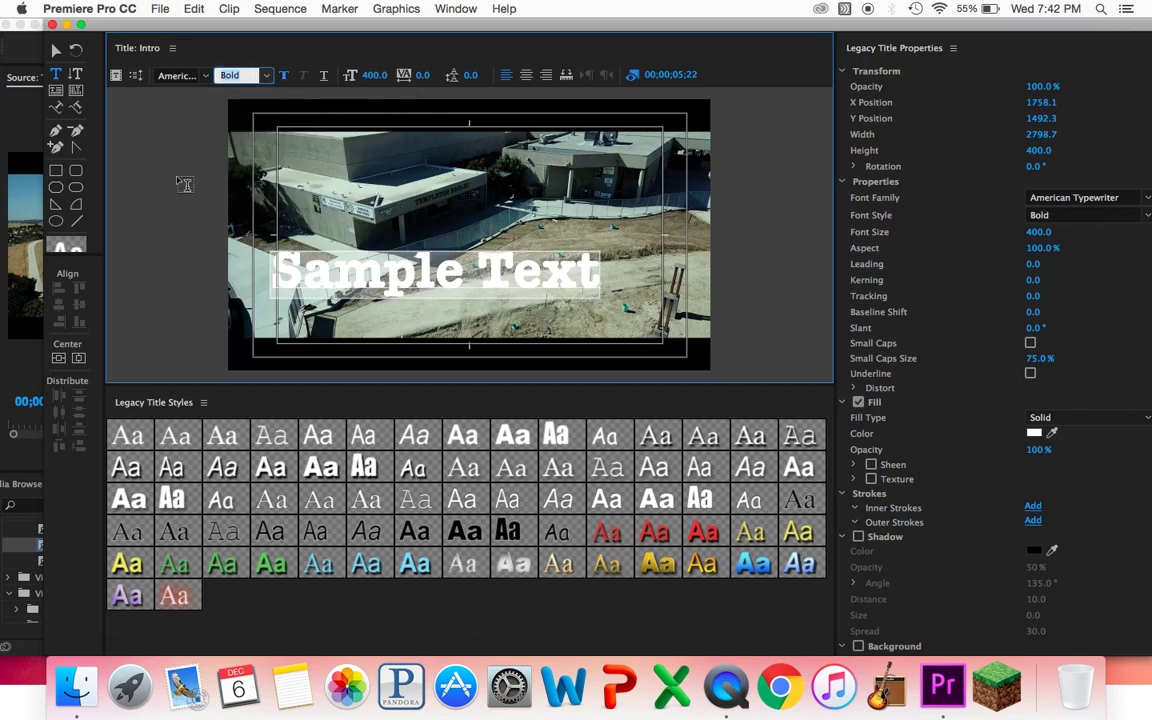
left_click(80, 358)
left_click(59, 358)
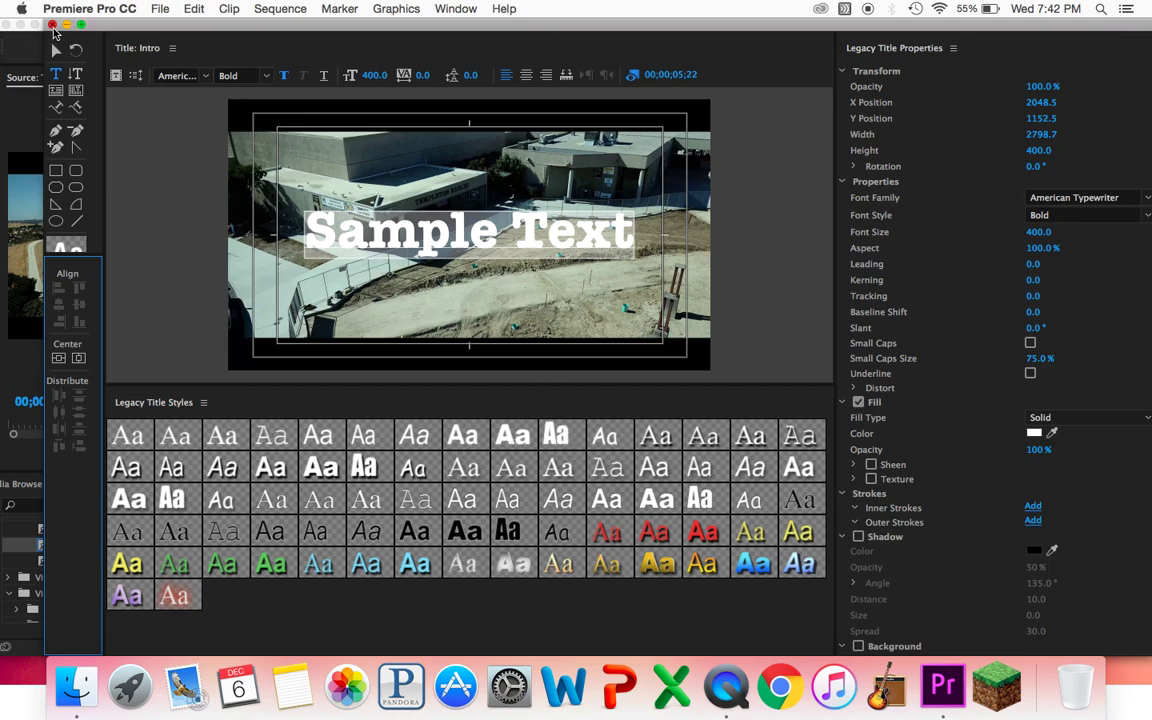
- Close the title editor, enlarge the timeline area to show more tracks, and list the project's items
left_click(52, 24)
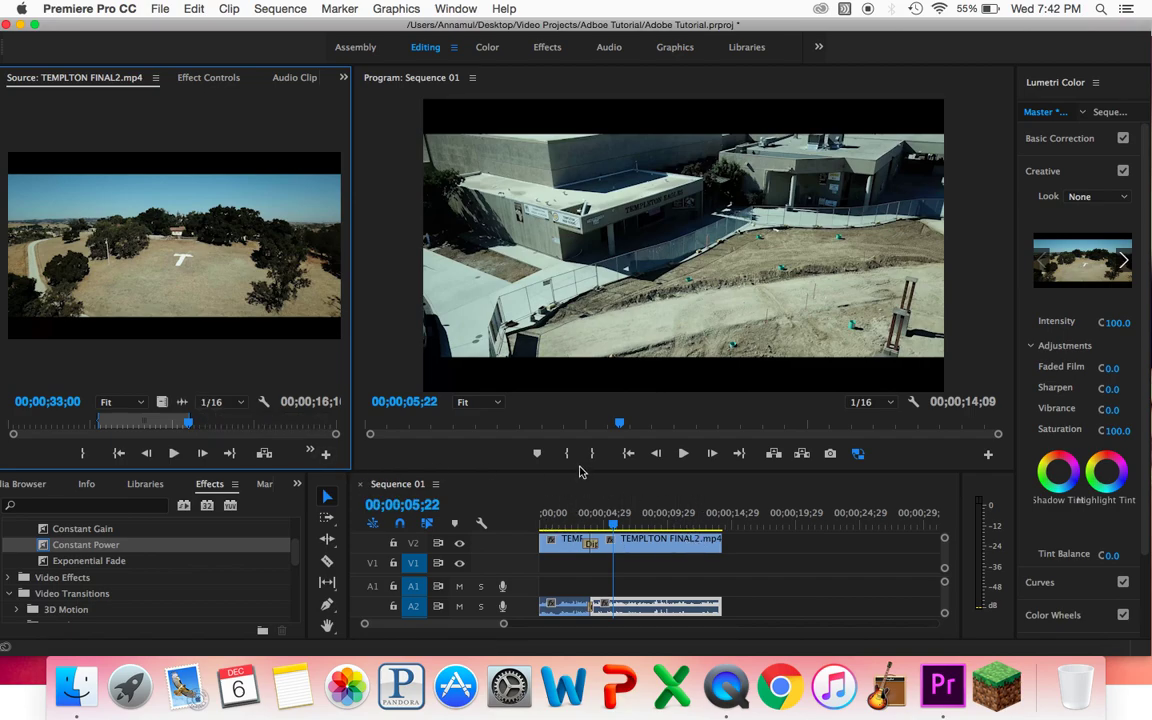
left_click_drag(581, 470, 577, 377)
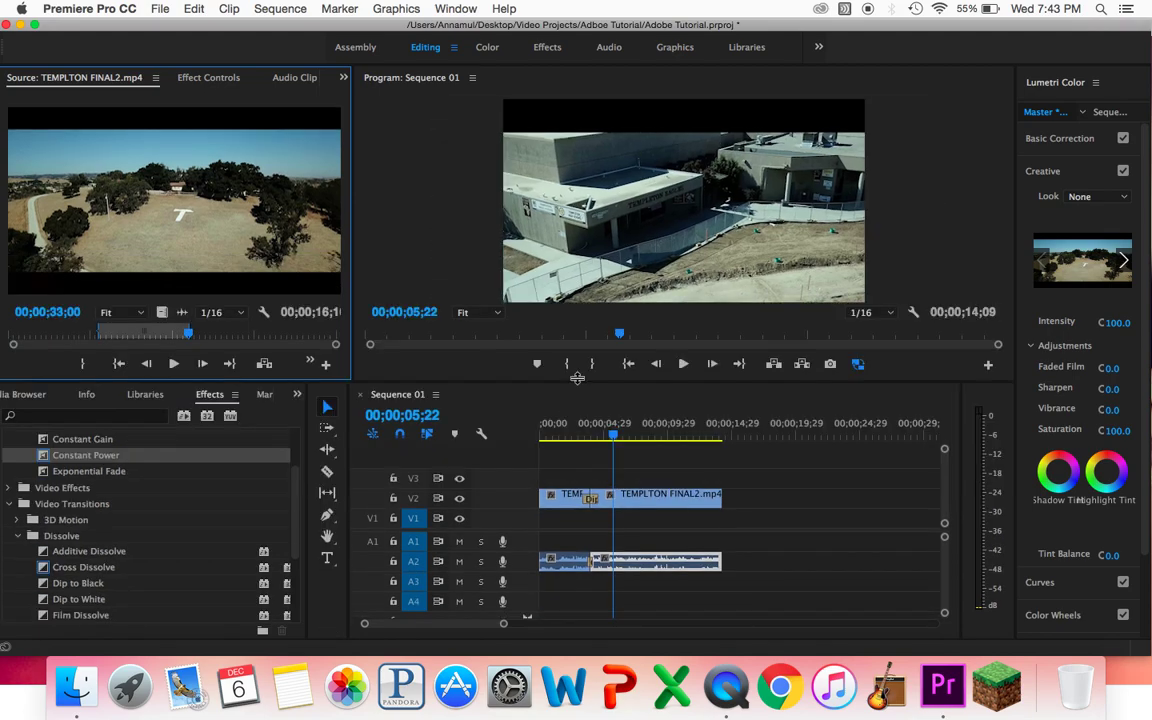
scroll(38, 394, "left", 3)
left_click(38, 394)
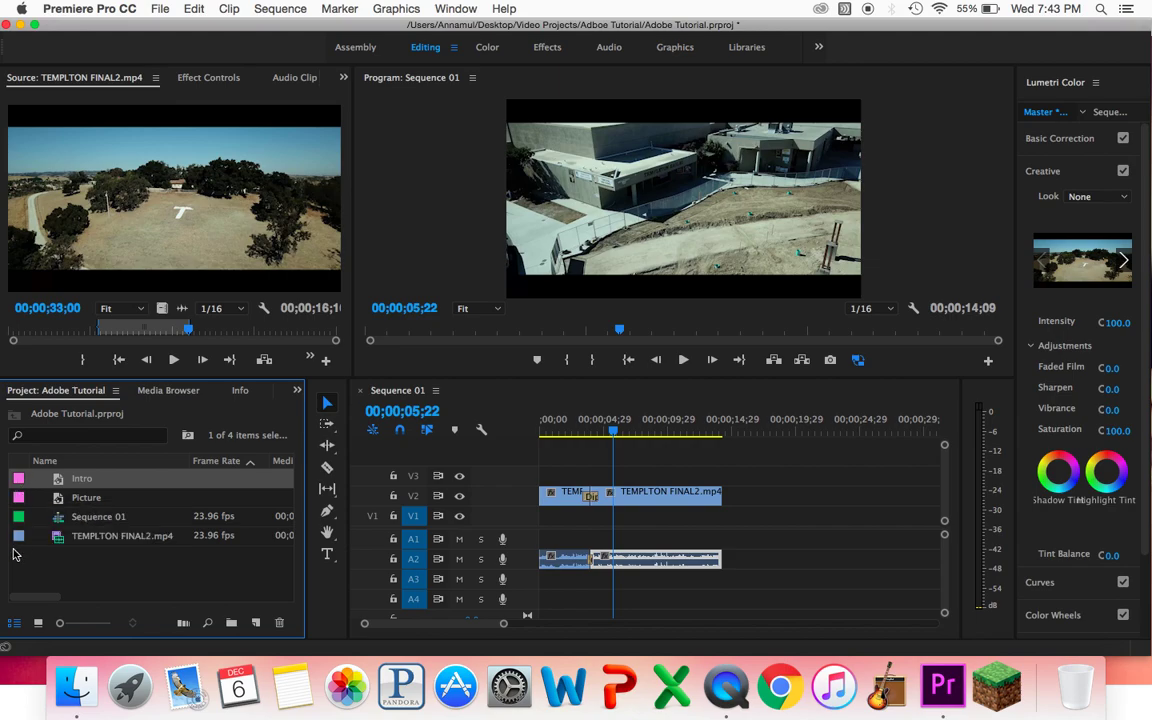
- Reopen the Intro title briefly to check it, and place it on video track V3 at 00;00;05;22
double_click(18, 482)
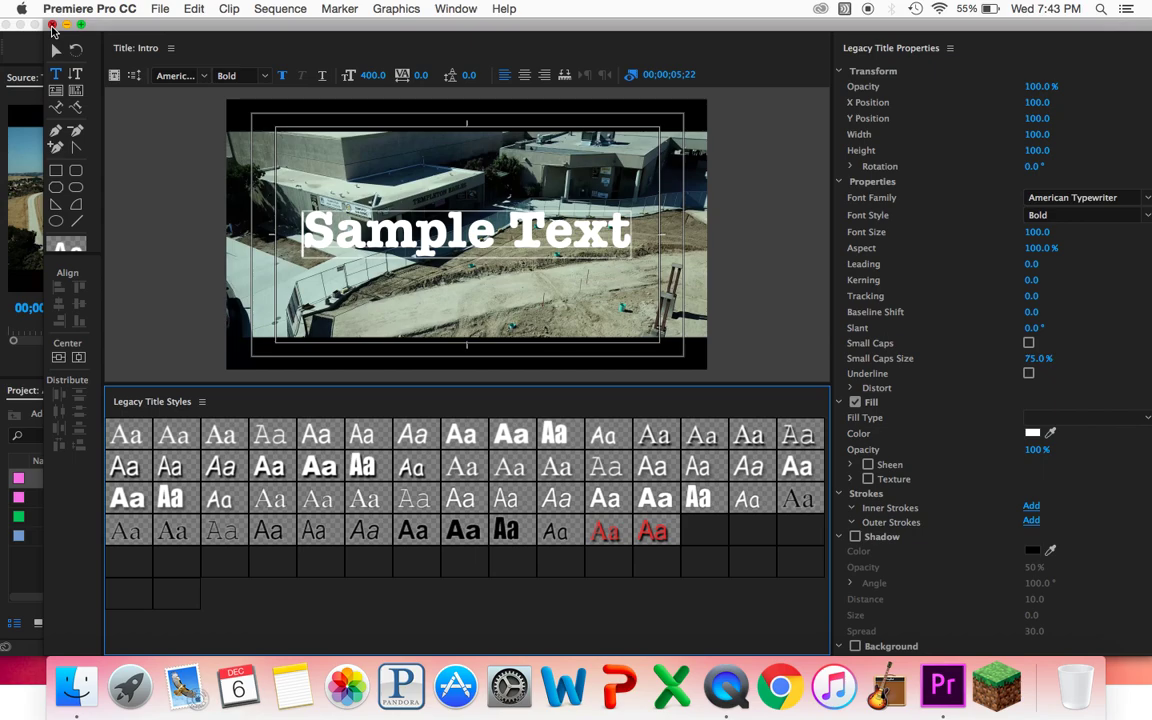
left_click(52, 26)
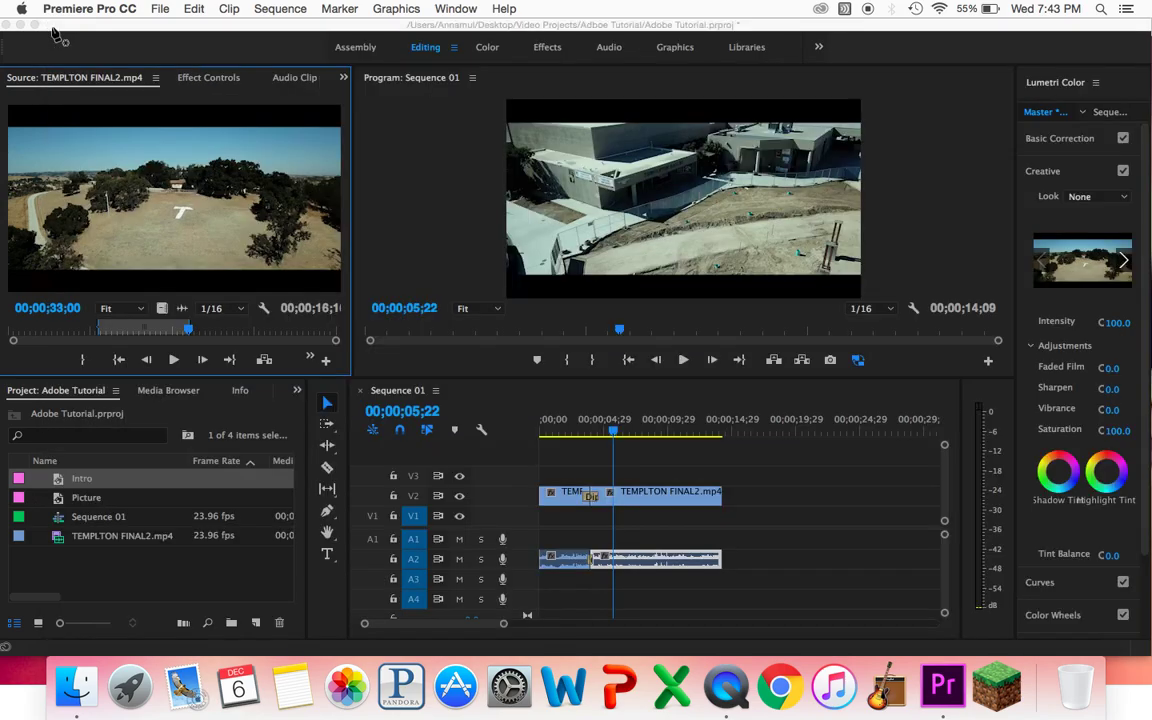
left_click_drag(57, 478, 614, 484)
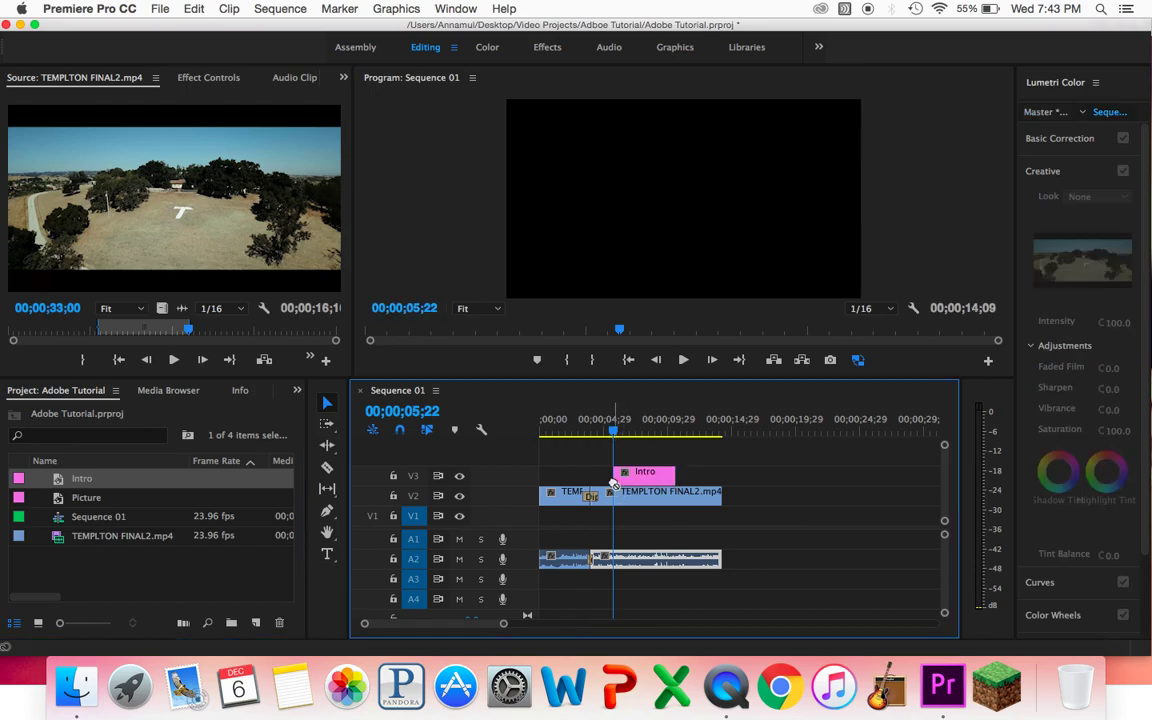
- Play the sequence through the Intro title to preview it, and return the playhead to 00;00;05;16
left_click(601, 430)
key("space")
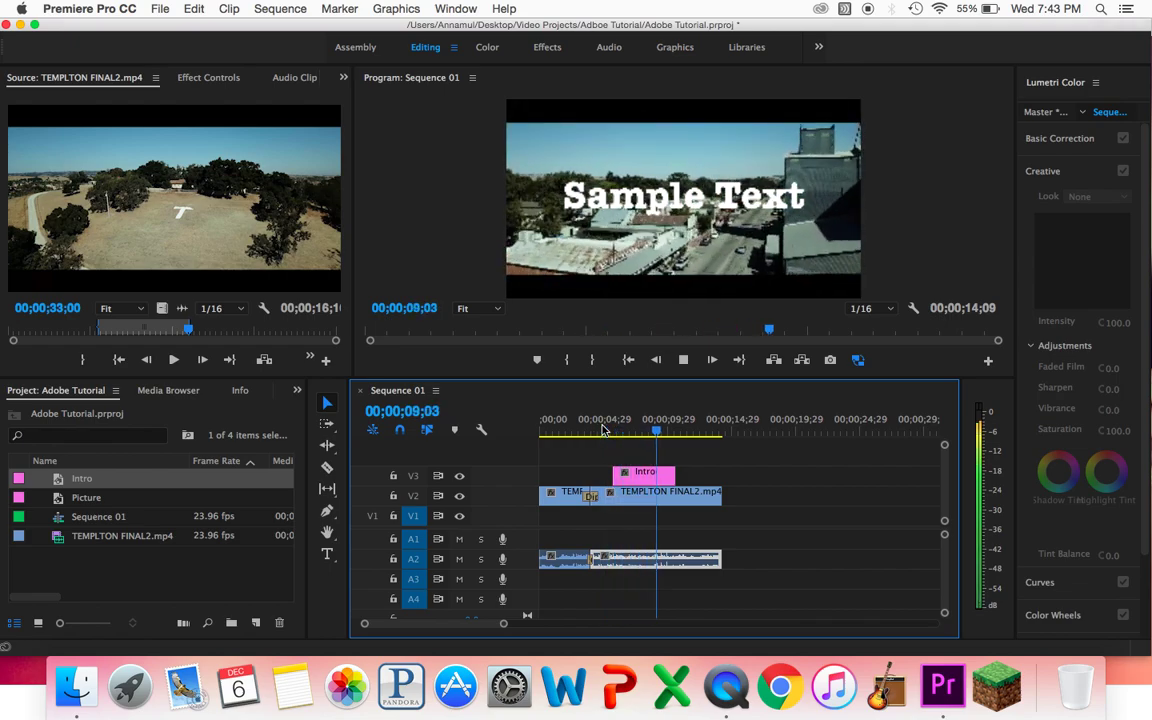
key("space")
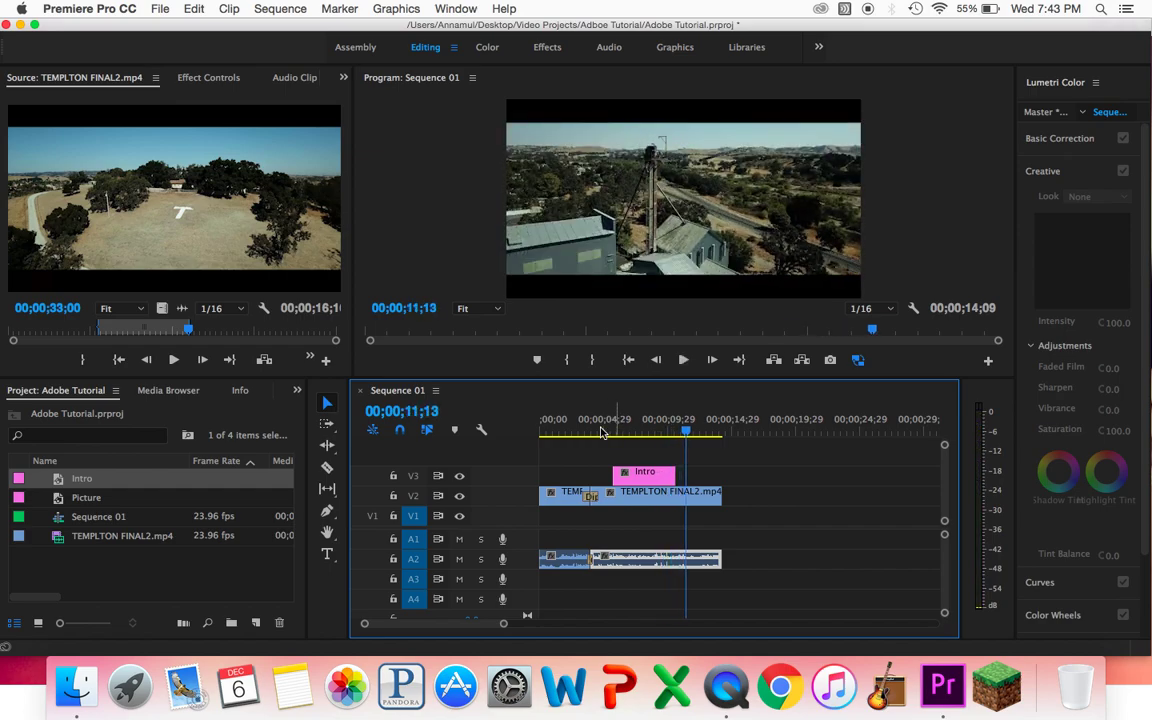
left_click(612, 432)
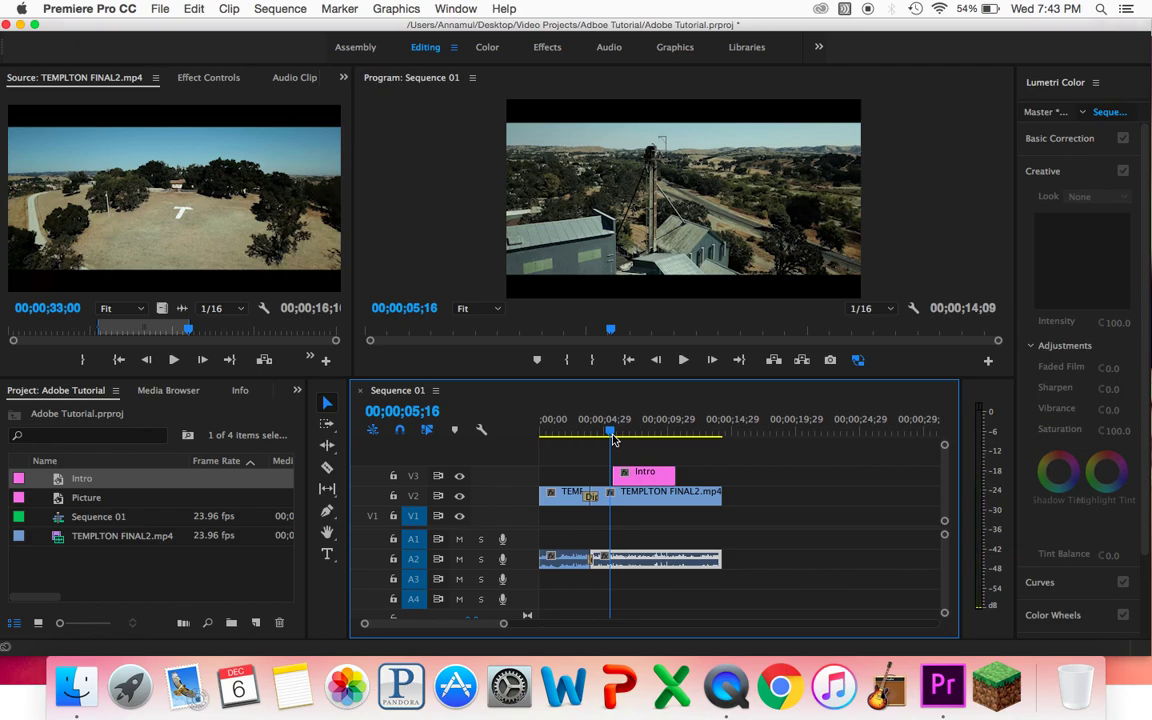
key("space")
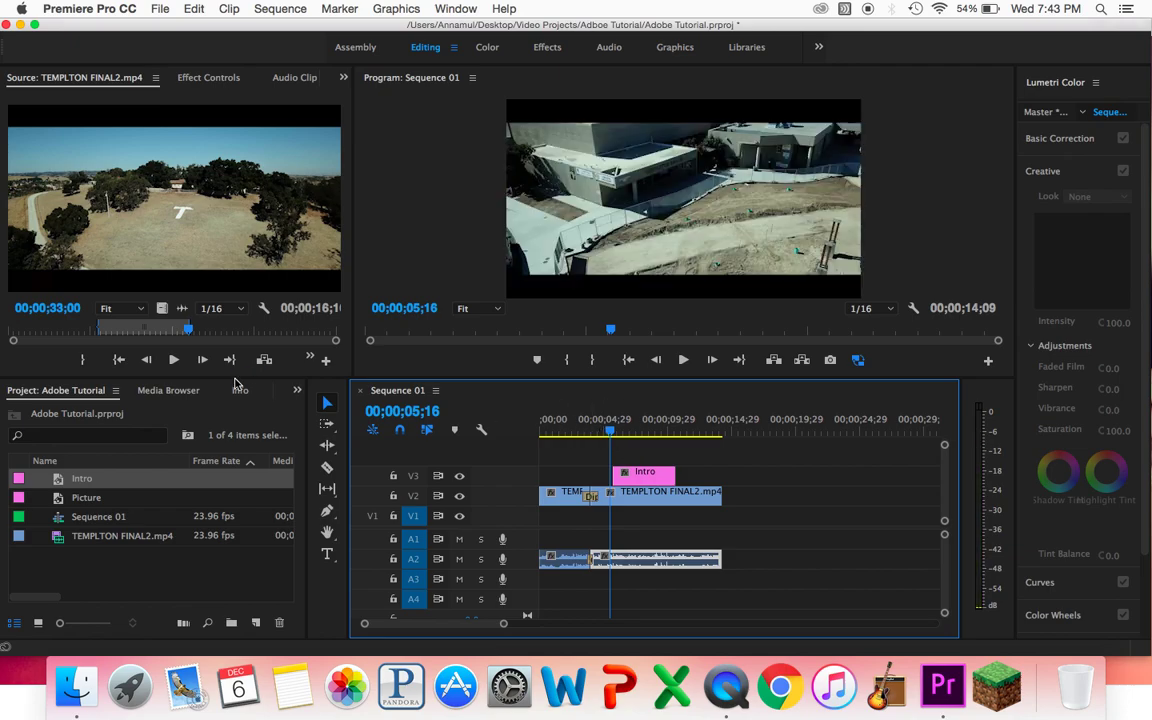
- Apply the Cross Dissolve video transition to both the start and the end of the Intro title on V3
left_click(240, 389)
left_click(262, 391)
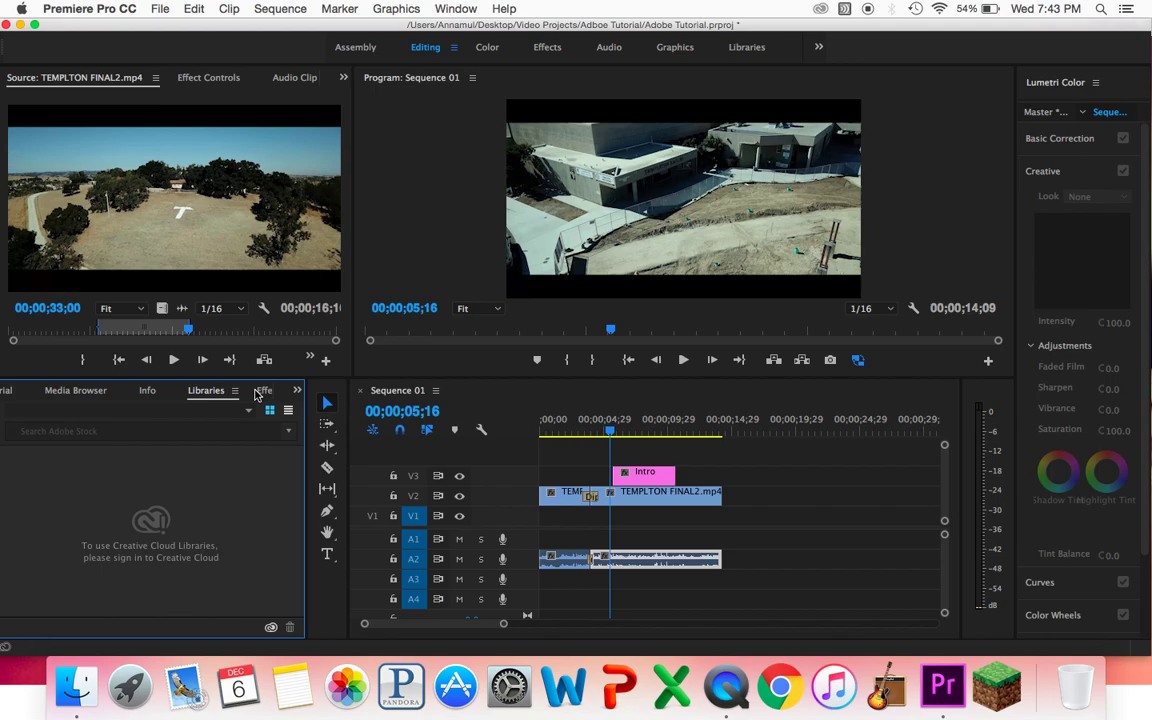
left_click(259, 391)
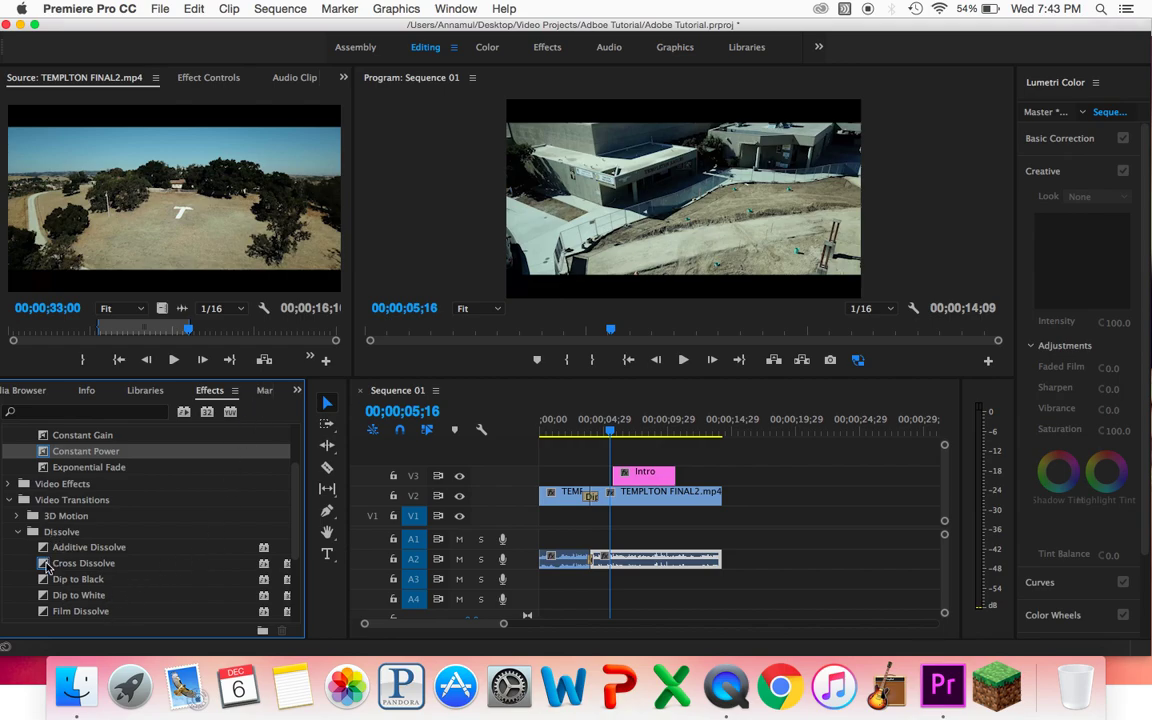
left_click_drag(43, 567, 620, 477)
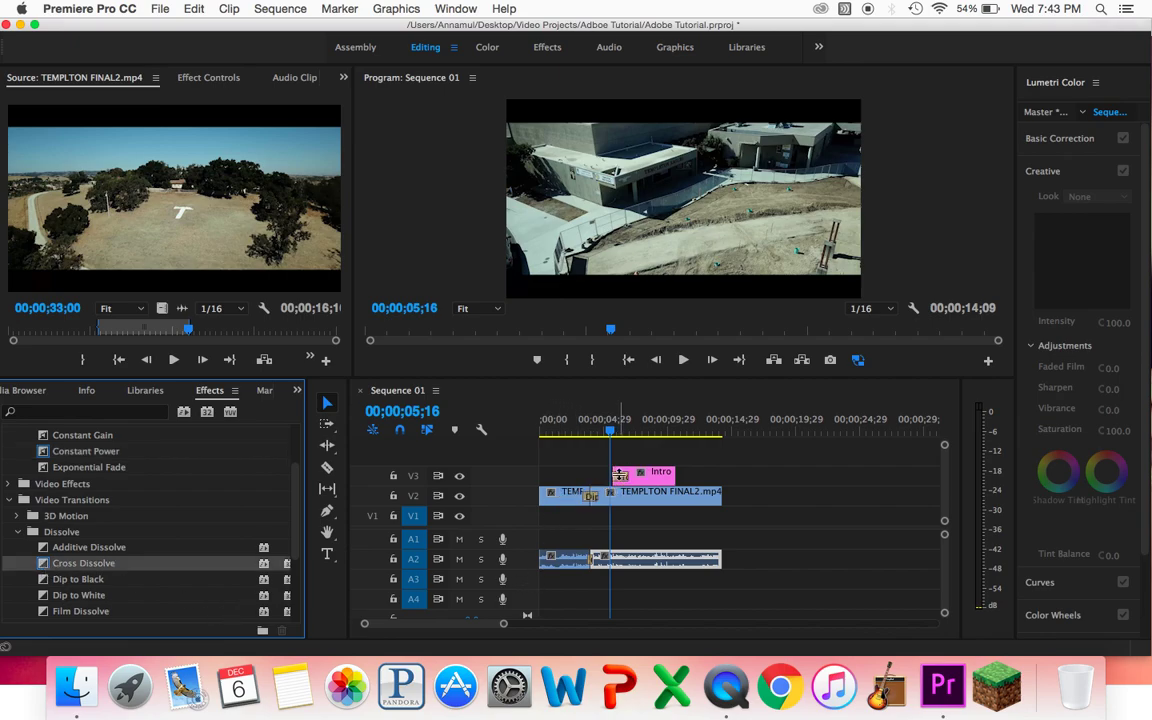
left_click_drag(51, 568, 678, 490)
- Play and scrub through the Intro title in the sequence to preview its fade-in and fade-out
left_click(683, 360)
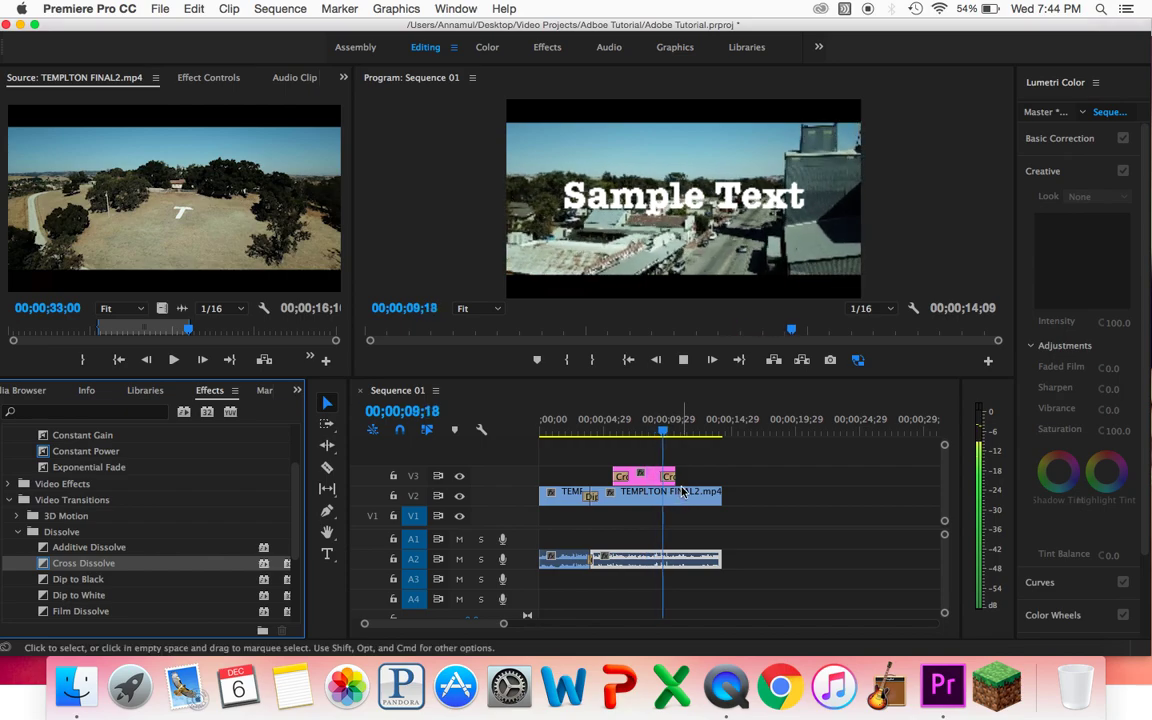
left_click(616, 322)
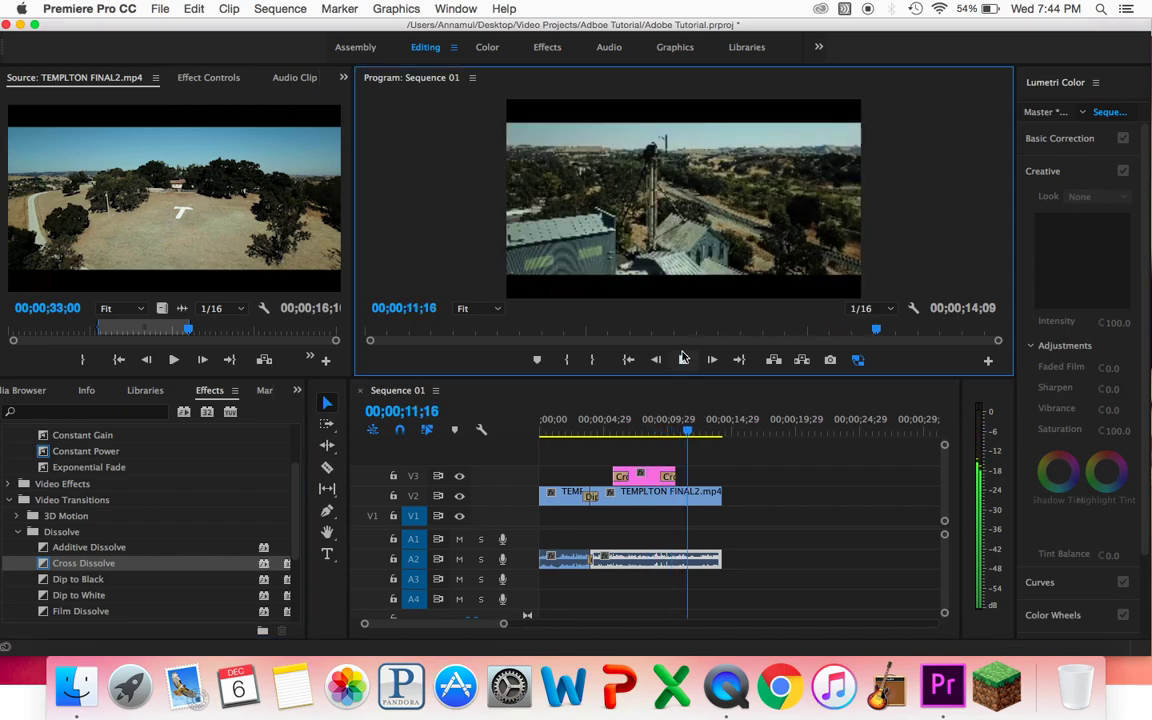
left_click(608, 428)
left_click_drag(610, 430, 681, 437)
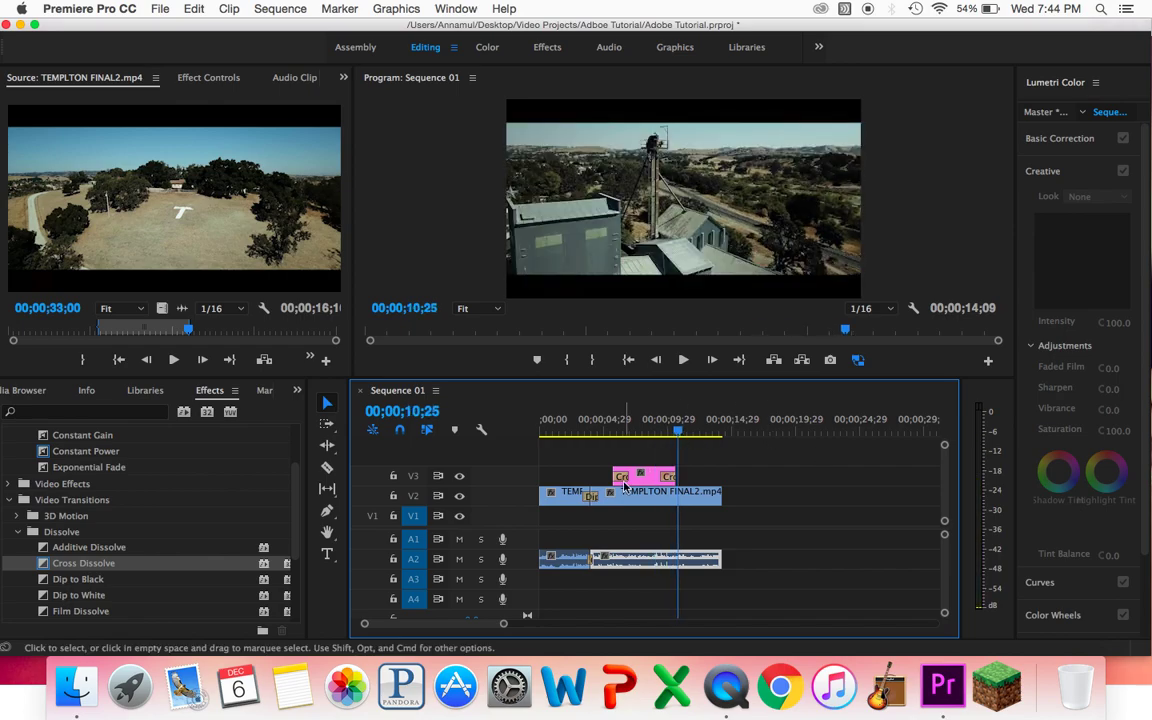
- List the project's items again and move the playhead back over the Intro title to 00;00;08;05
left_click(20, 390)
left_click(16, 390)
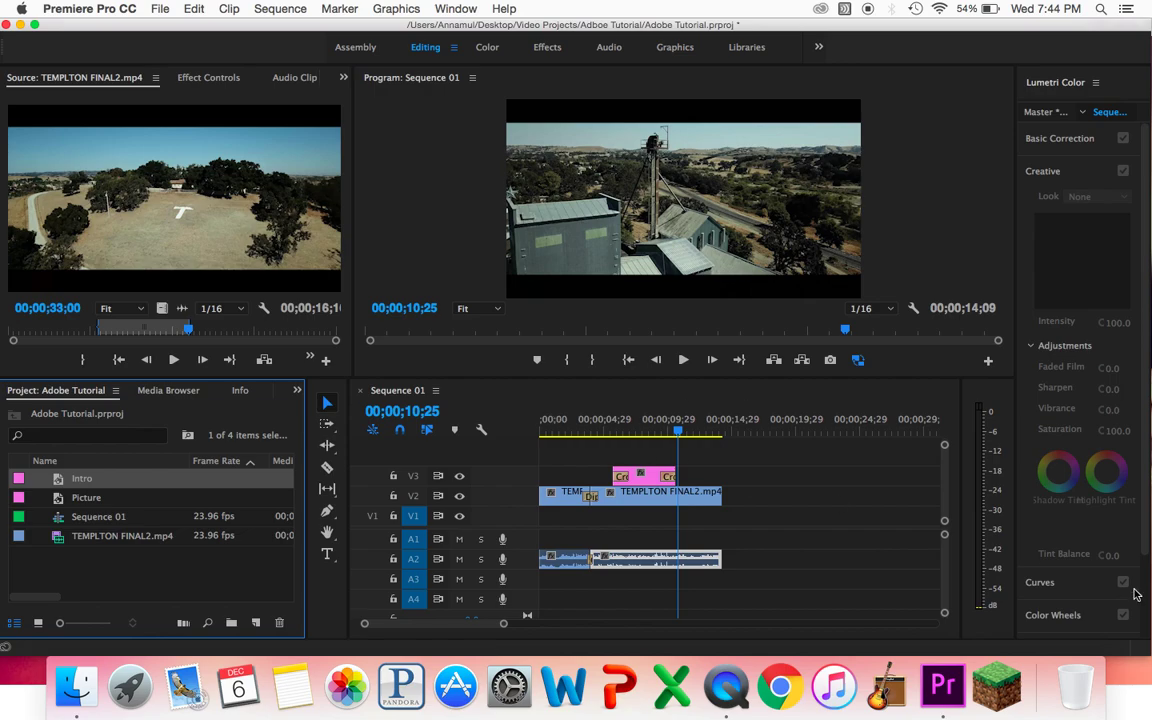
left_click_drag(684, 426, 646, 438)
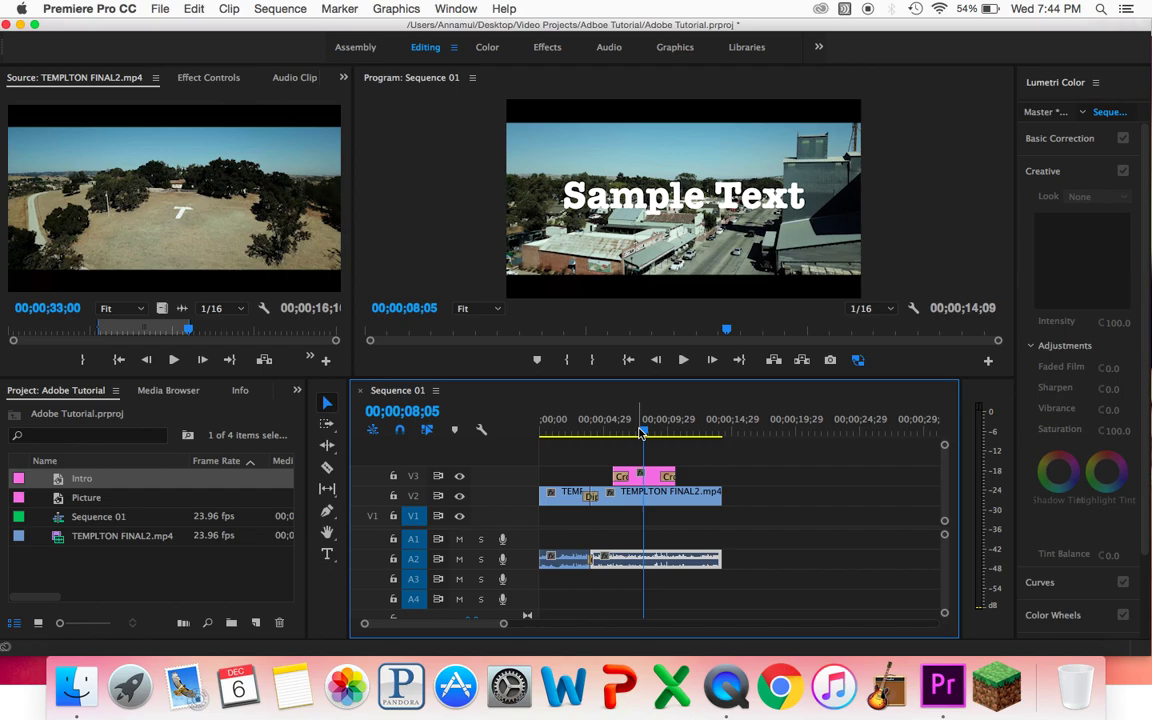
left_click(163, 13)
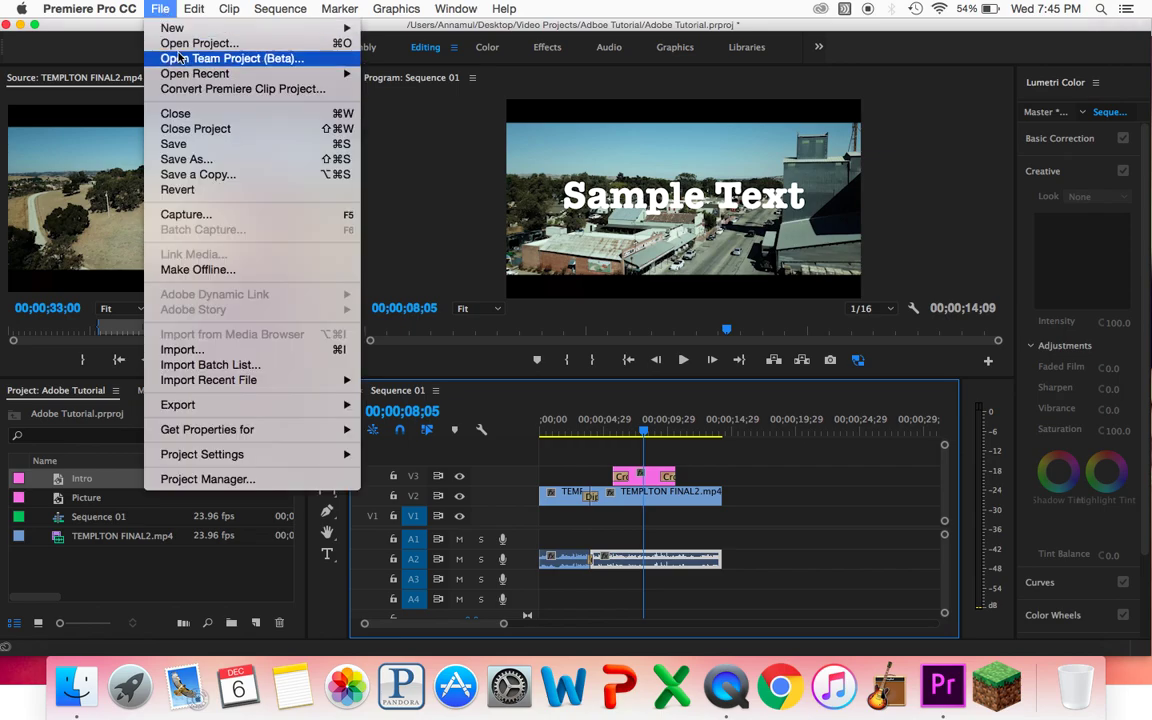
left_click(199, 163)
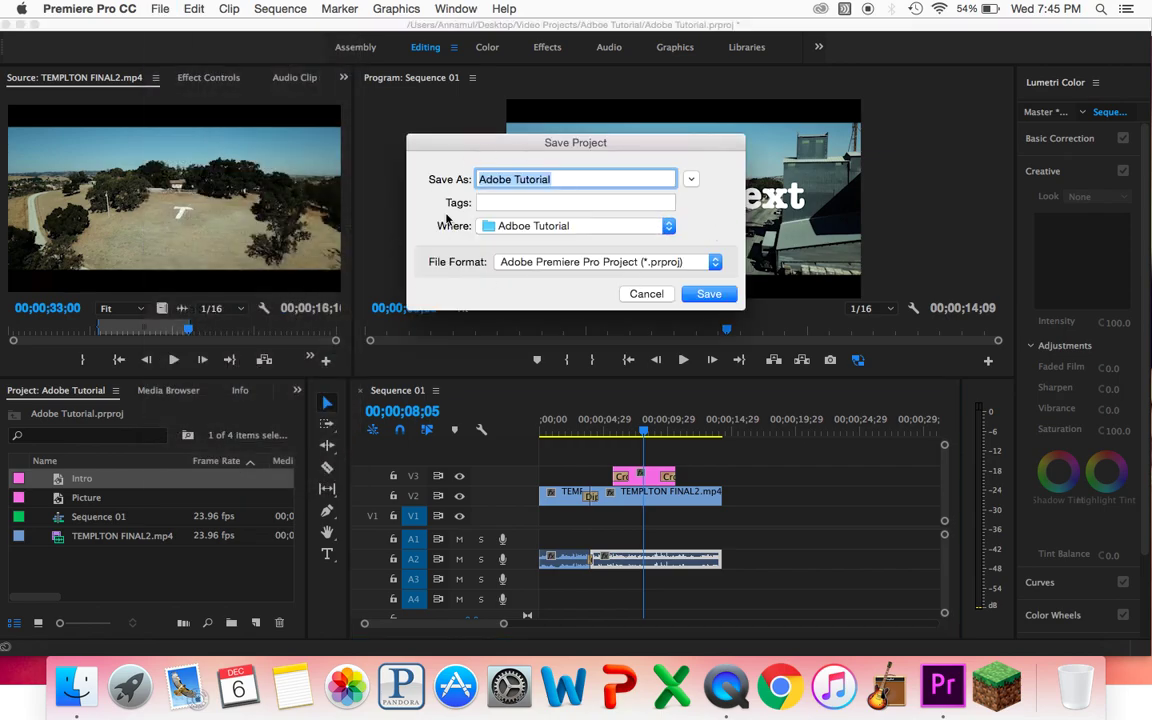
left_click(669, 226)
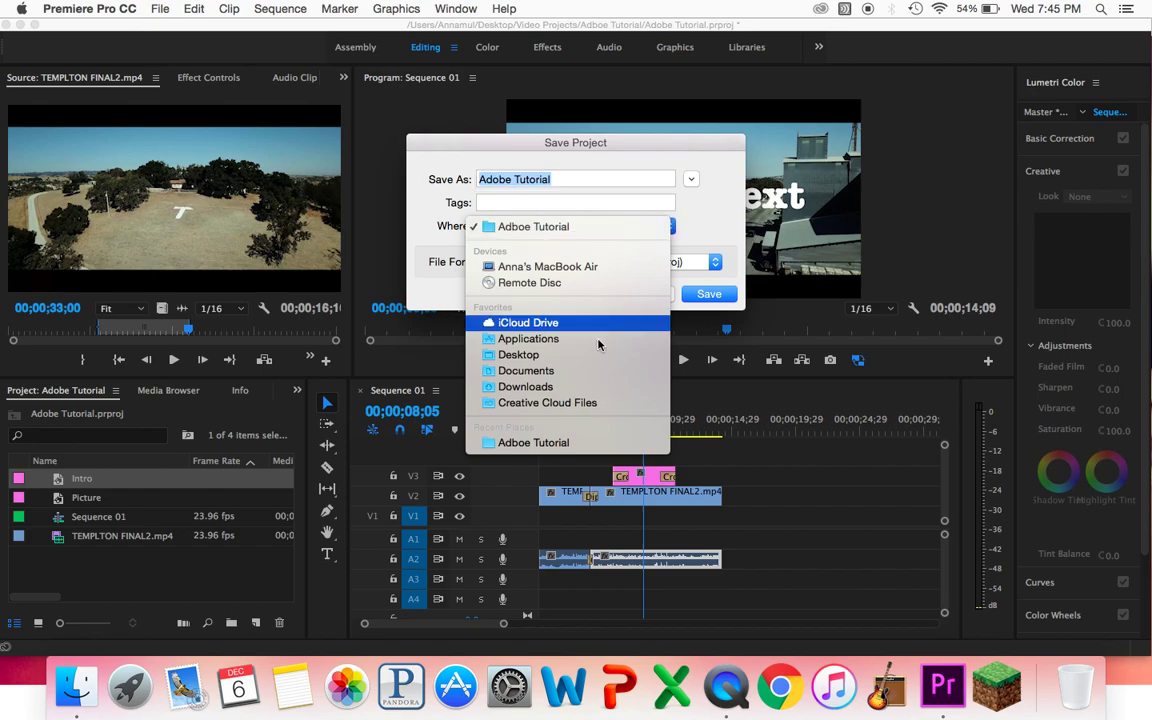
left_click(720, 200)
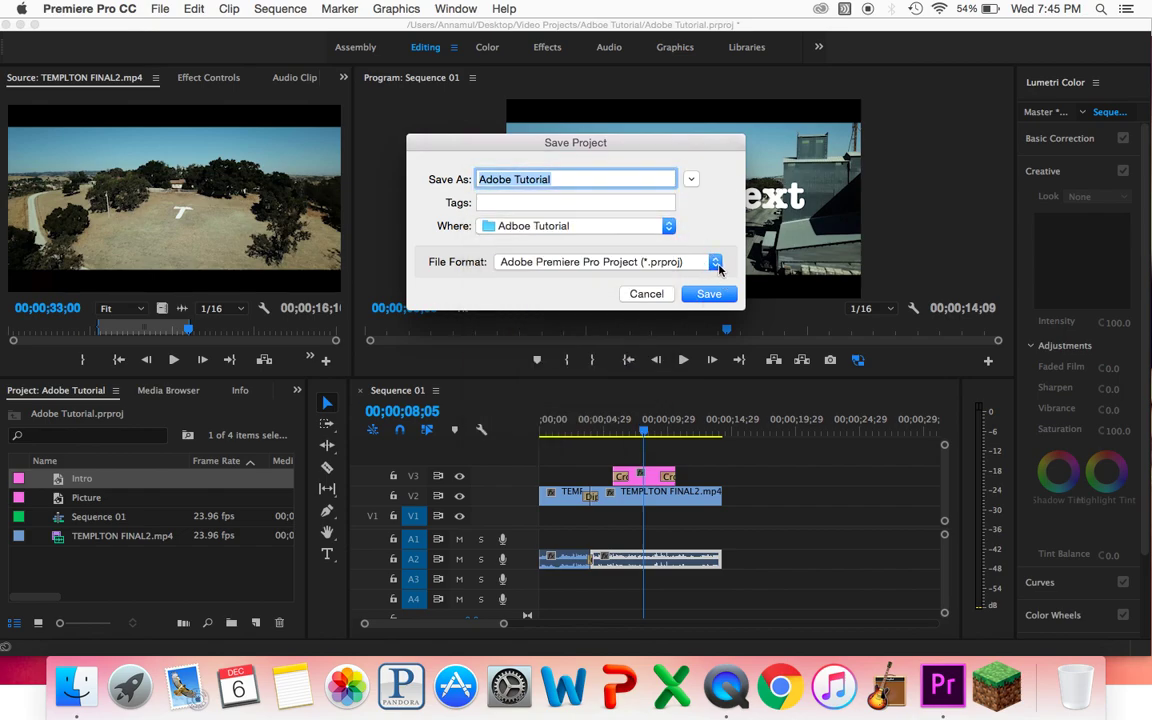
left_click(716, 263)
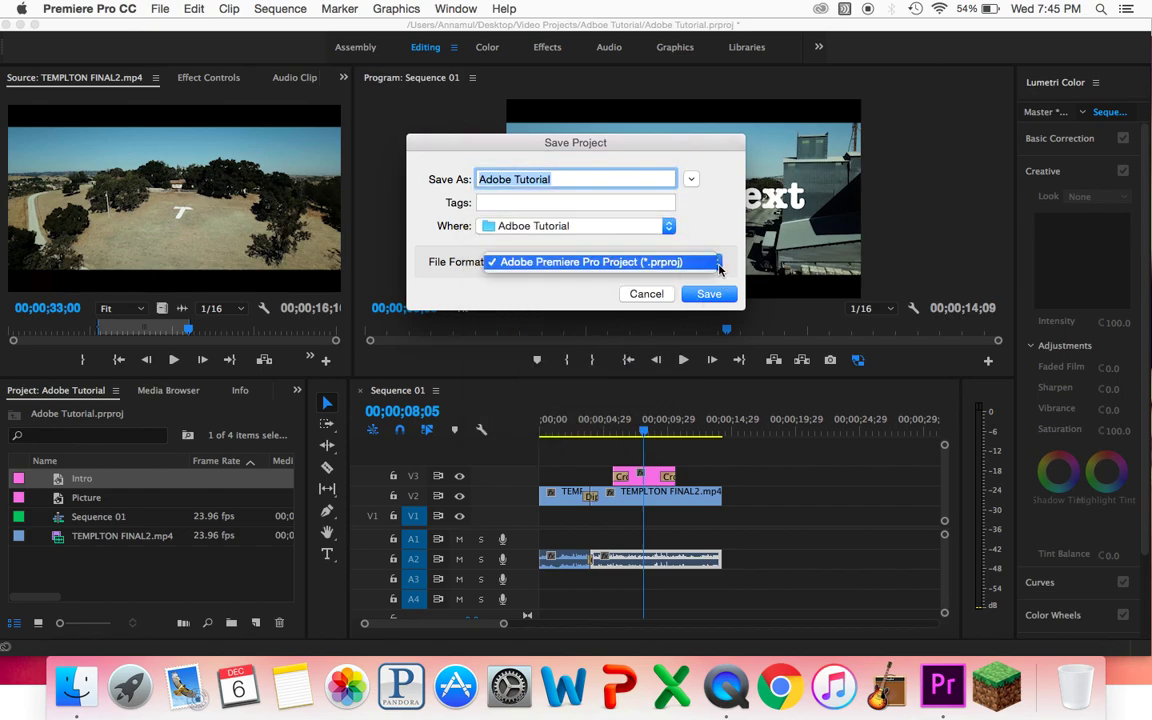
left_click(538, 262)
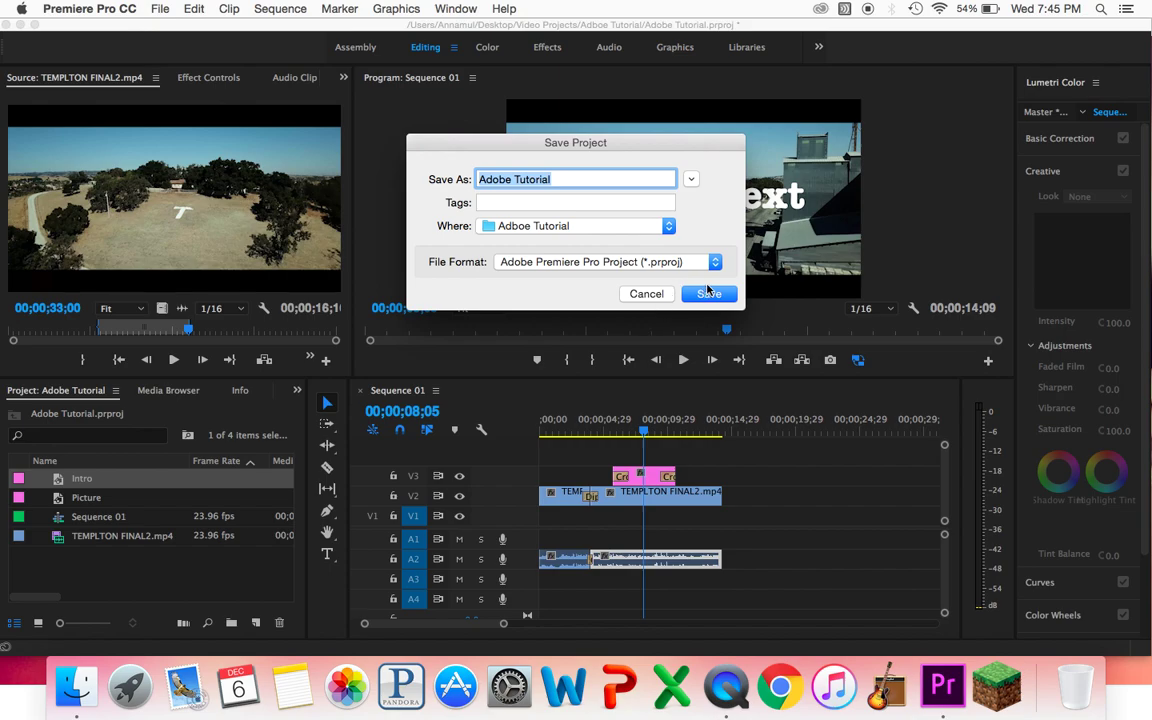
left_click(645, 295)
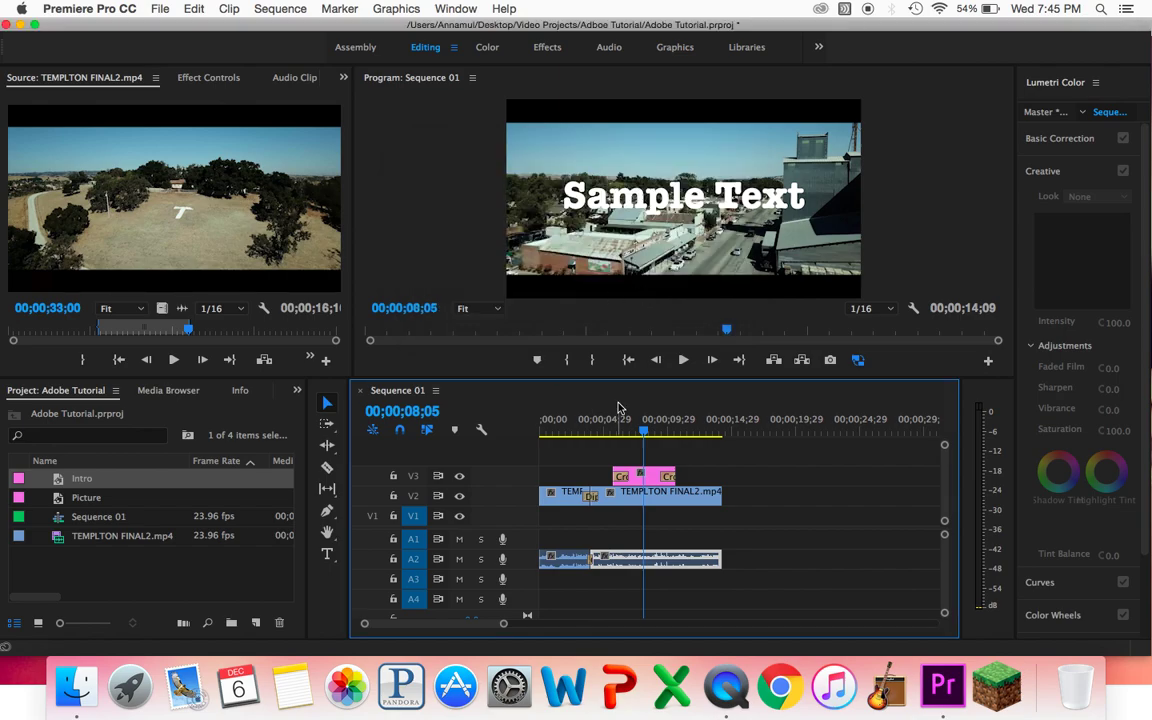
- Open the media export settings for Sequence 01 and scrub the output preview back to 00;00;05;15
left_click(163, 10)
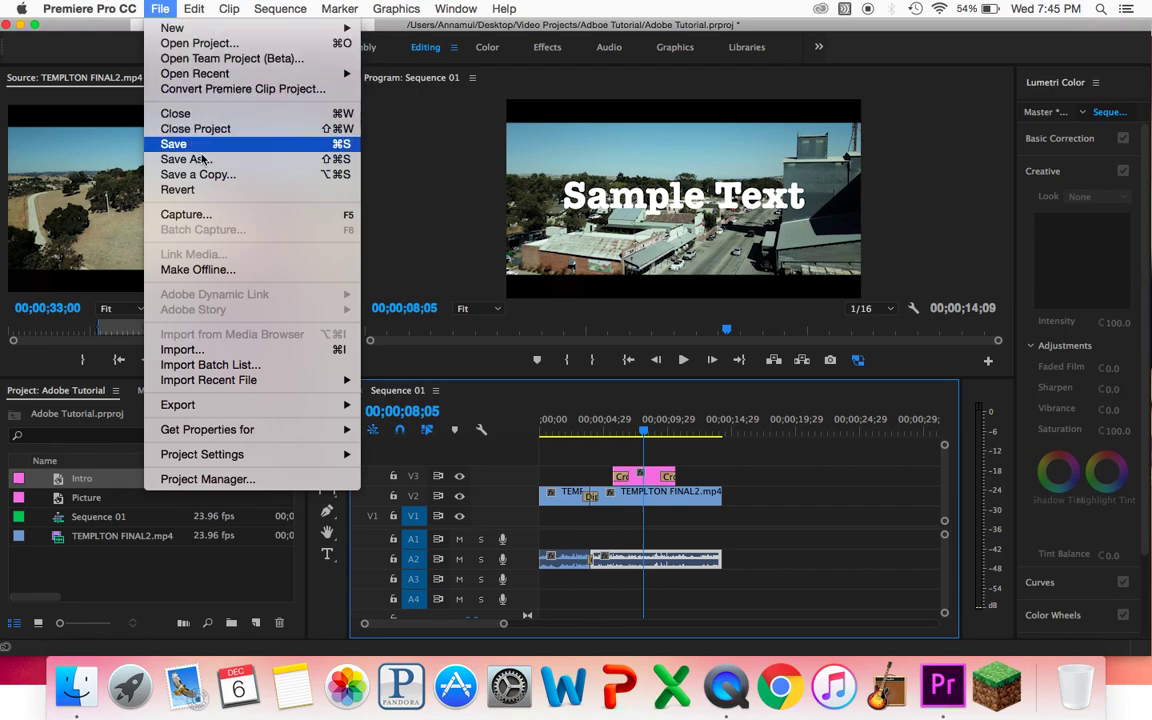
mouse_move(226, 408)
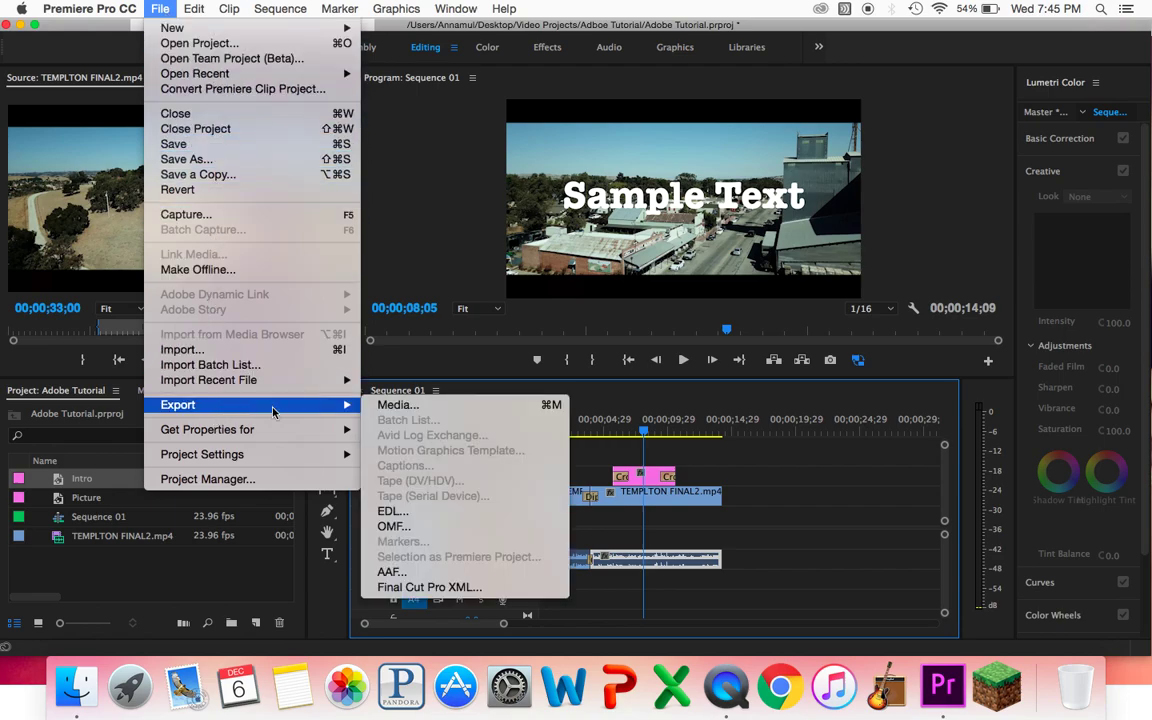
left_click(401, 406)
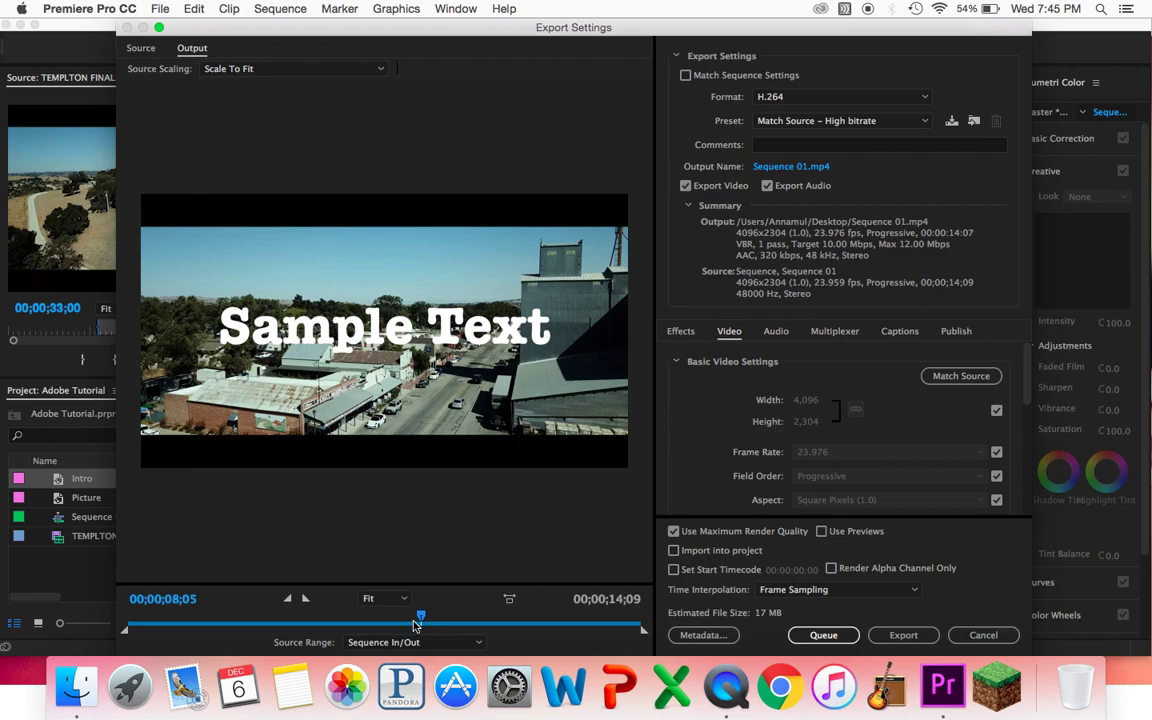
left_click_drag(424, 619, 325, 626)
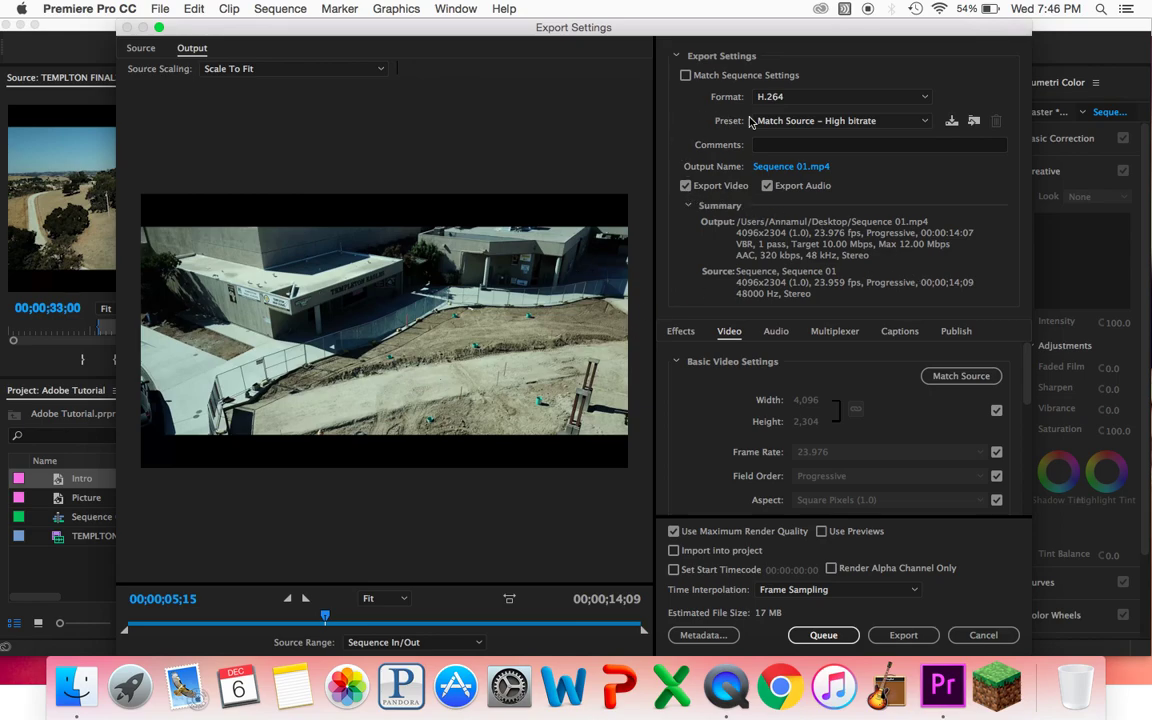
- Try the Match Sequence Settings option for the export, and turn it off again
left_click(685, 76)
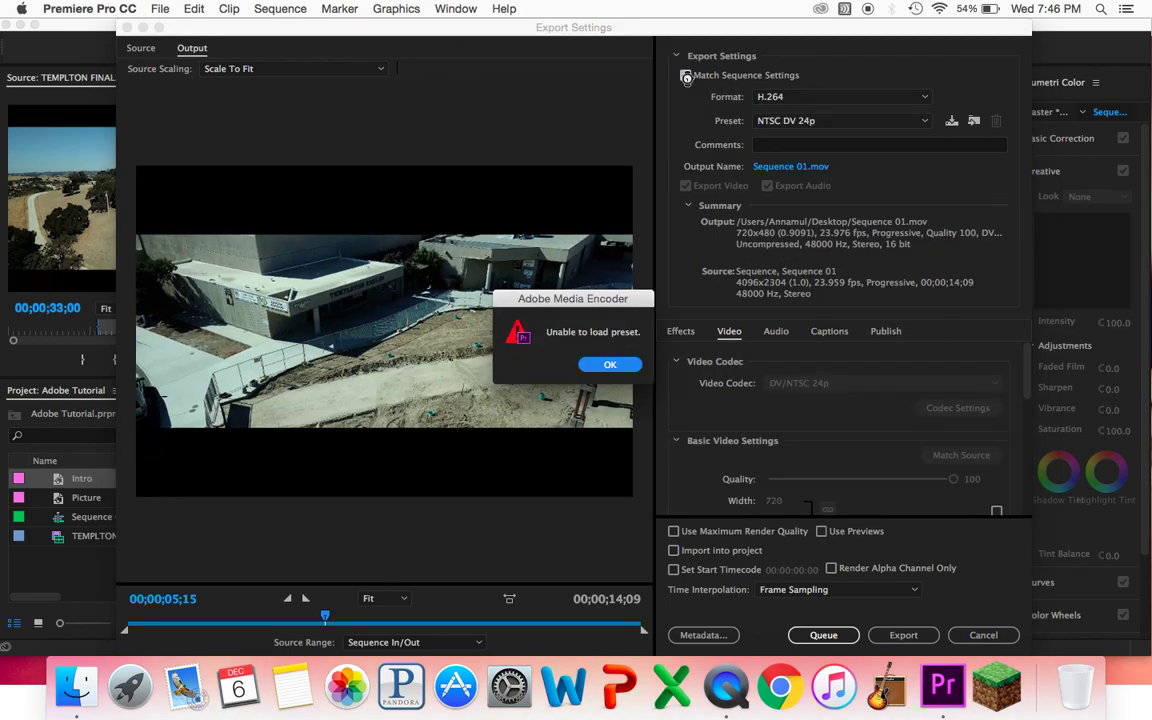
left_click(606, 366)
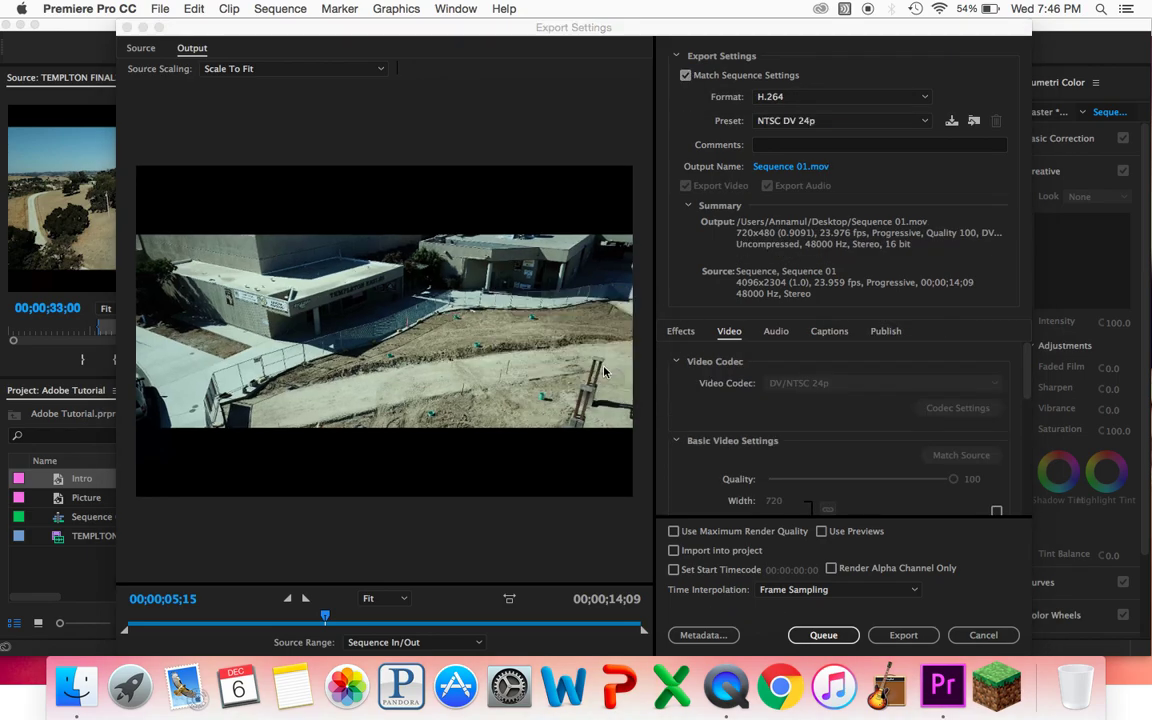
left_click(685, 76)
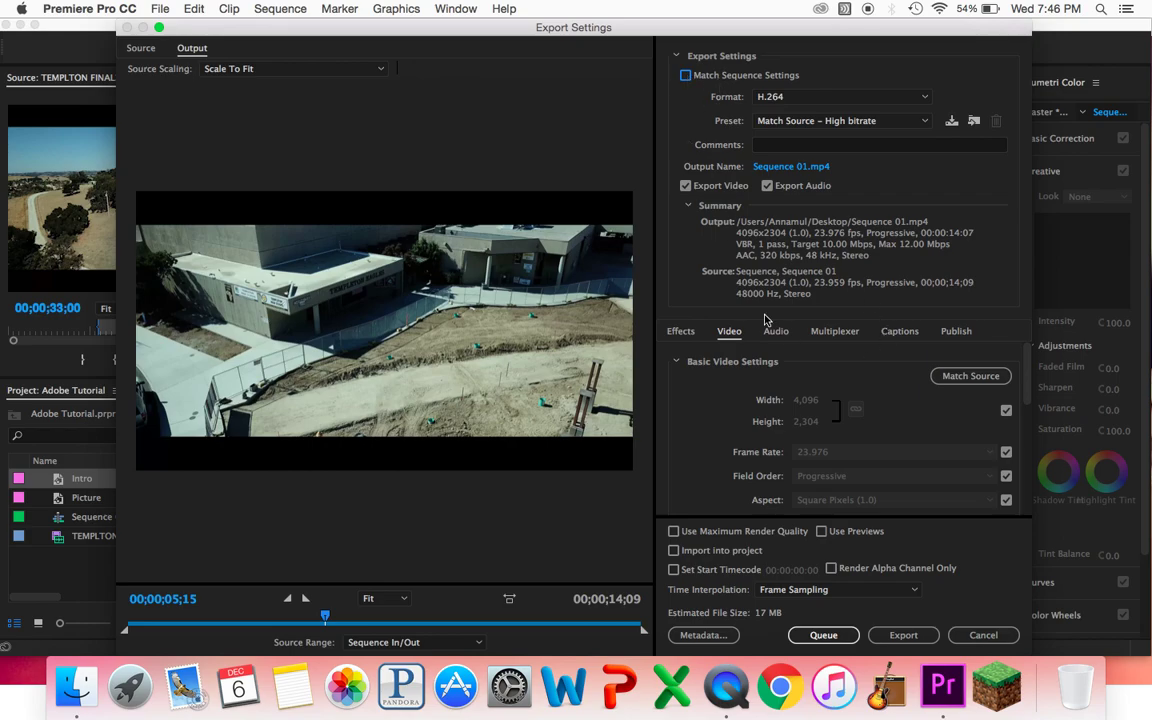
- Review the available export formats and the H.264 presets, keeping H.264 with Match Source – High bitrate
left_click(915, 99)
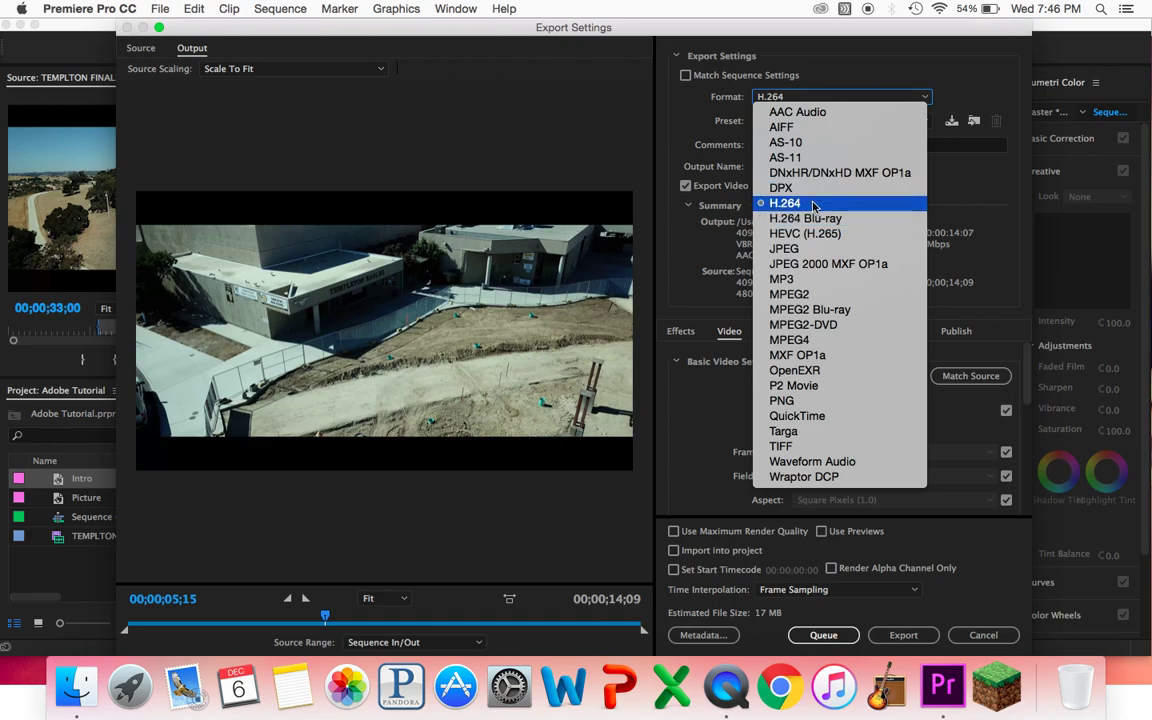
left_click(890, 76)
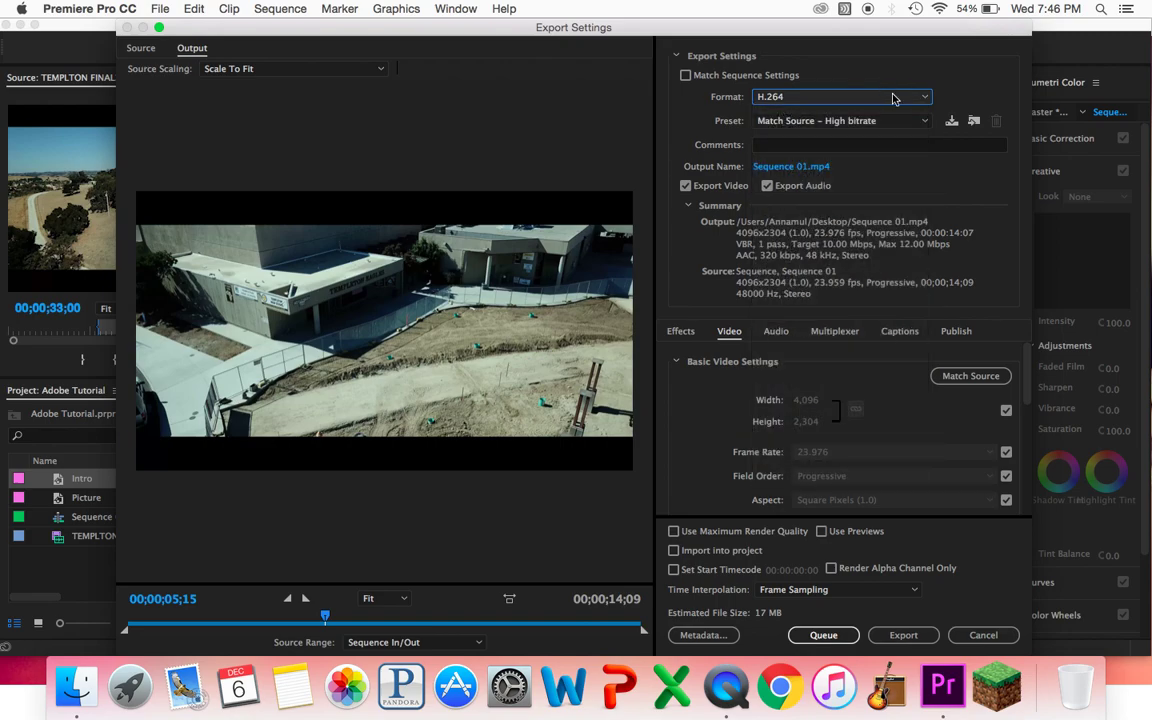
left_click(911, 121)
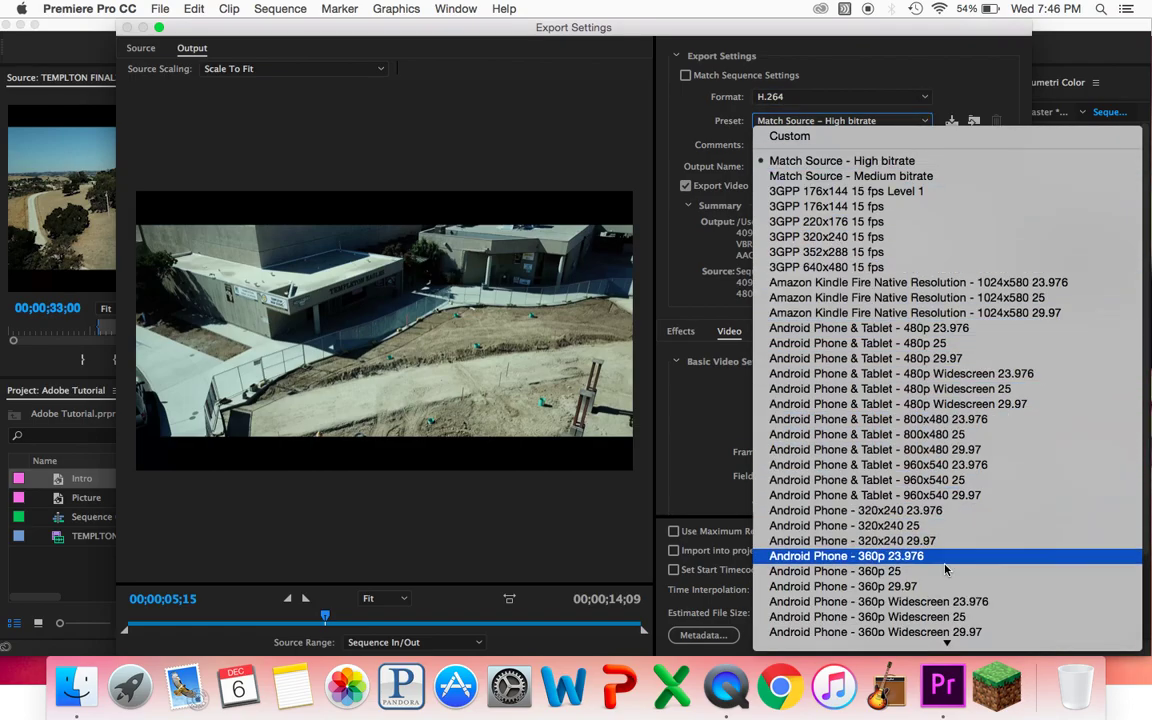
mouse_move(949, 644)
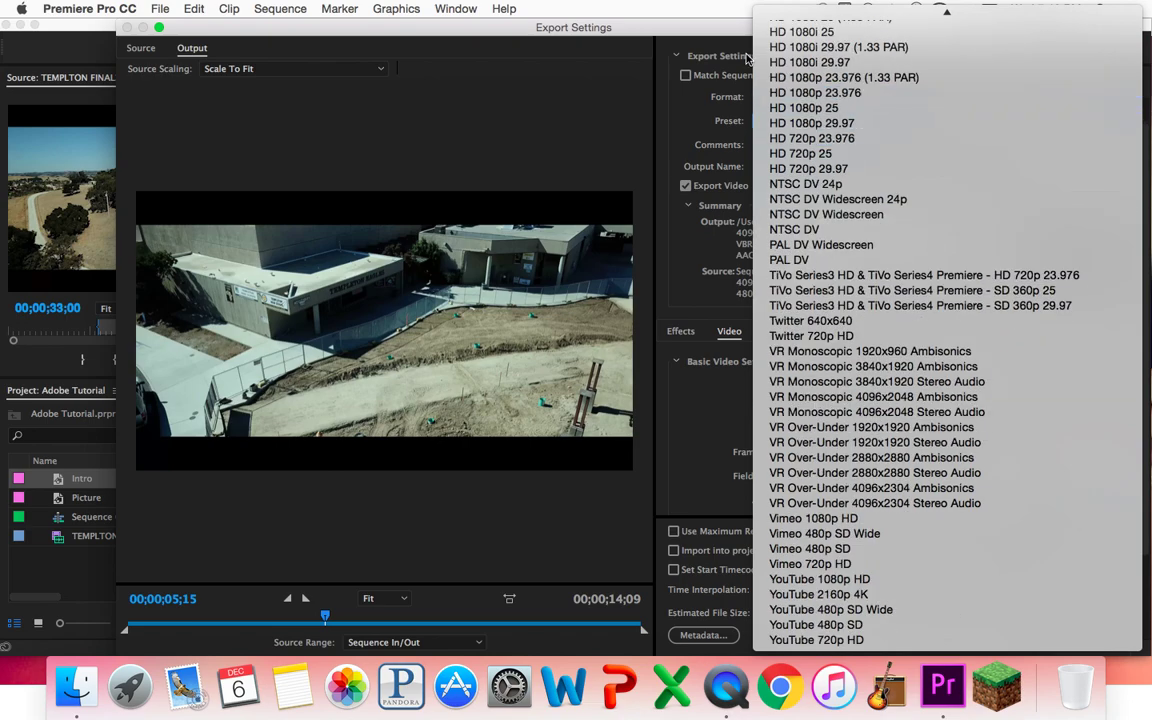
left_click(672, 34)
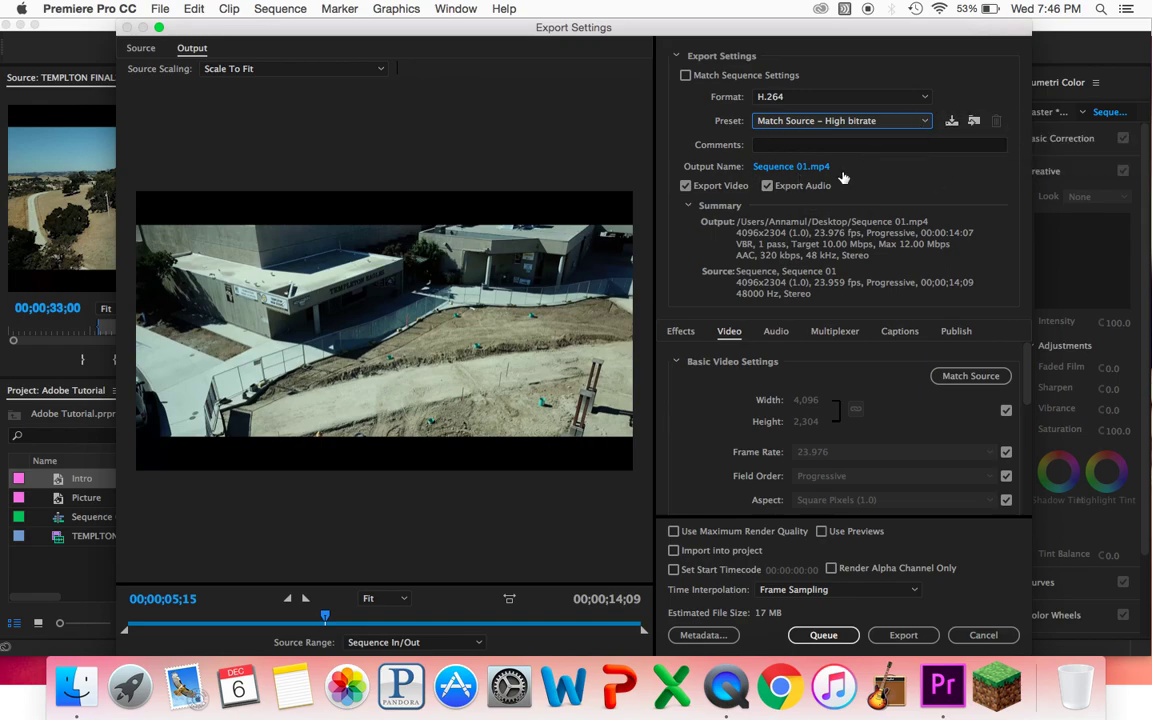
- Try naming the exported video file Adobe Tutorial on the Desktop, and cancel the renaming
left_click(789, 167)
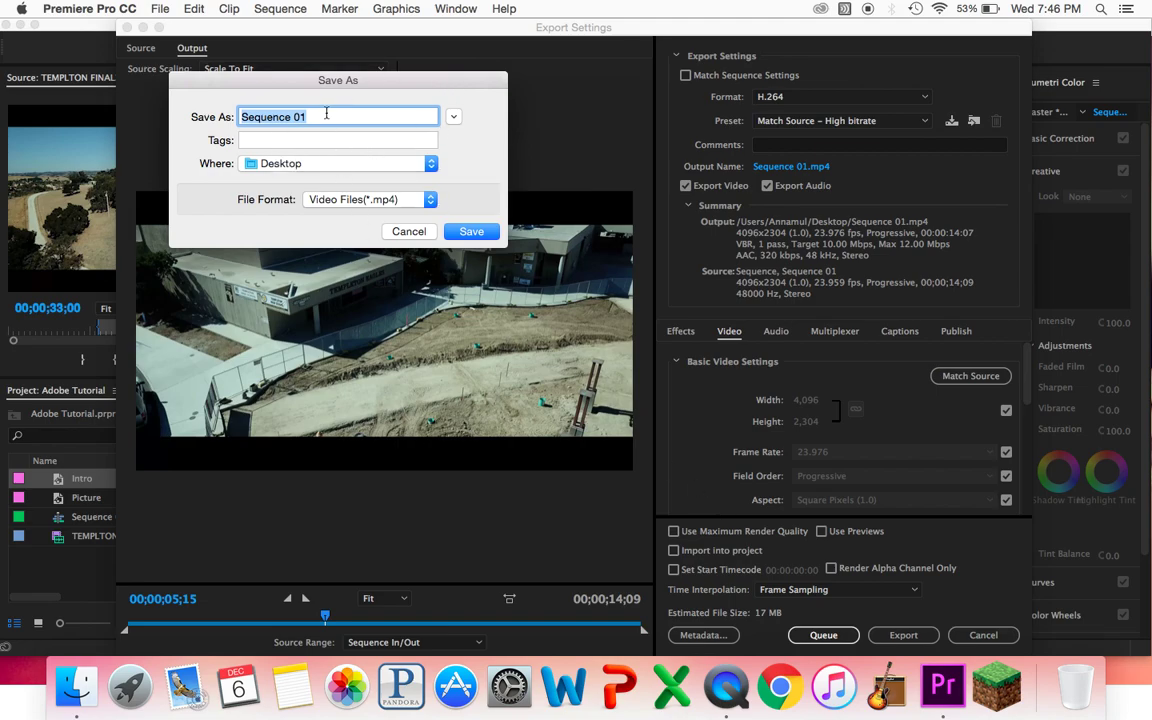
type("Adobe Tutorial")
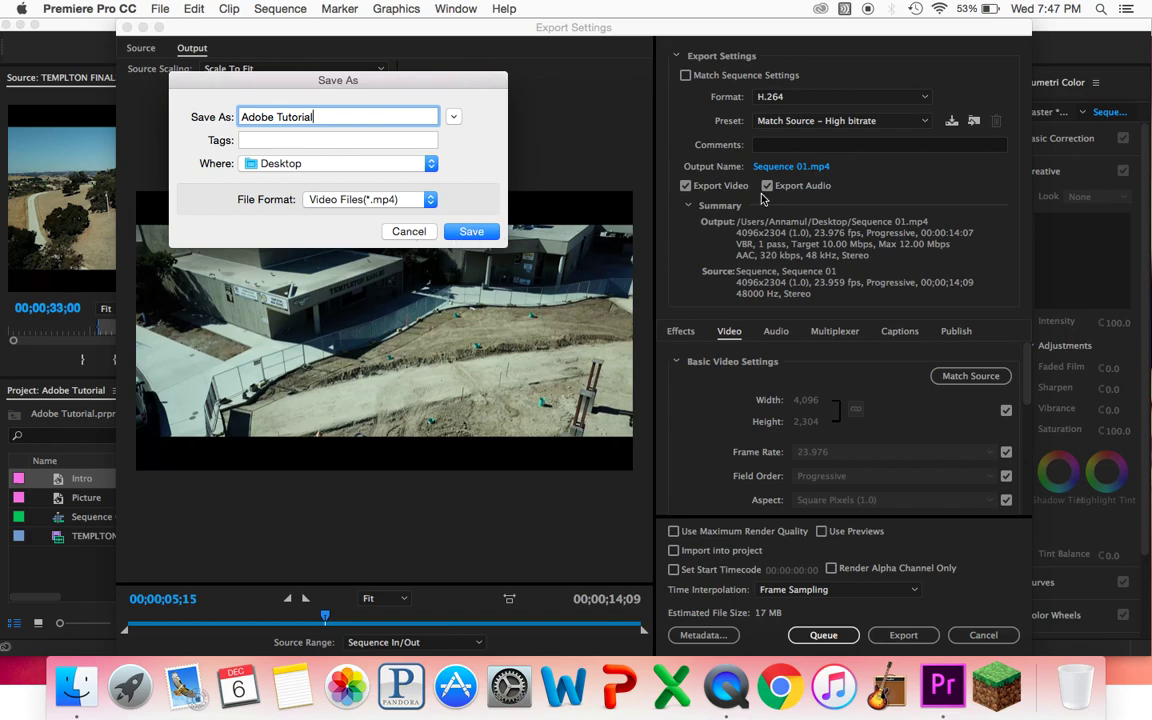
left_click(409, 232)
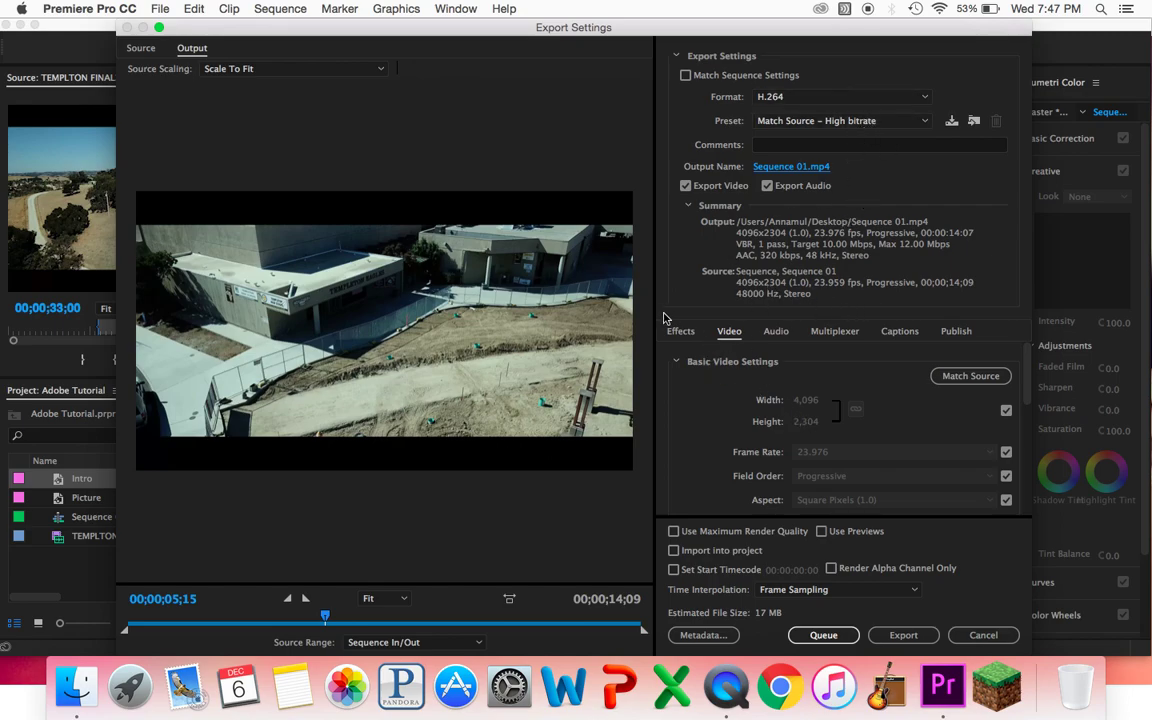
- Try the Use Maximum Render Quality option for the export, and close the export settings without exporting
left_click(673, 531)
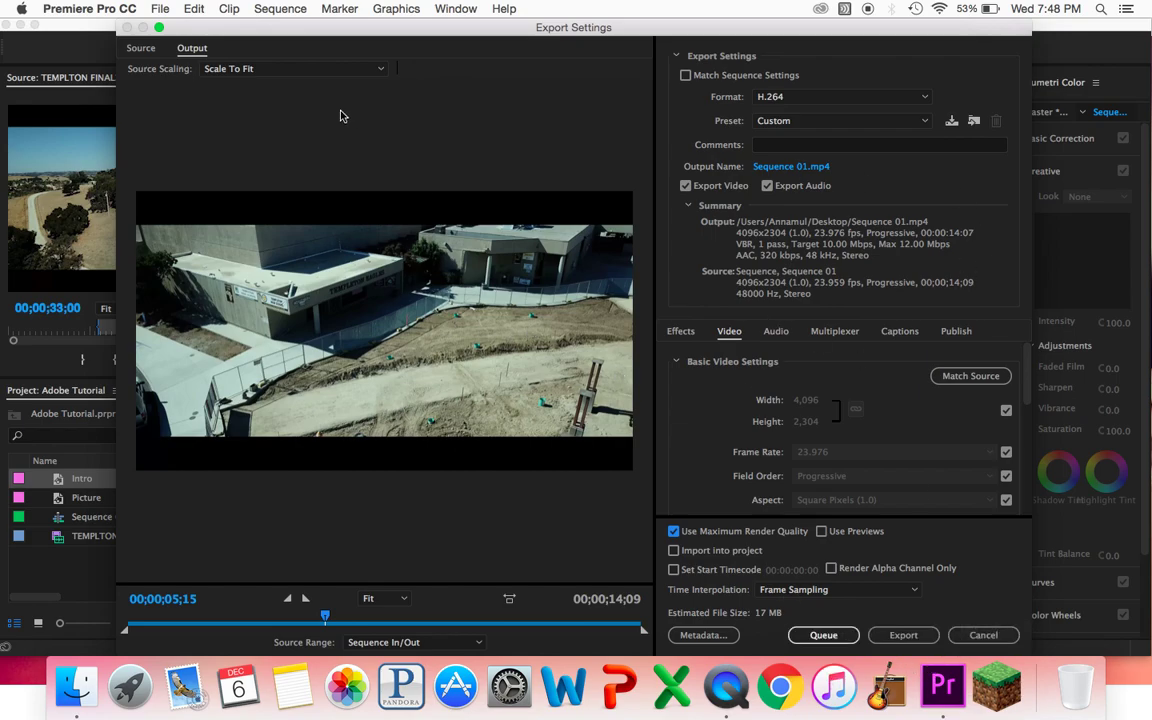
left_click(988, 635)
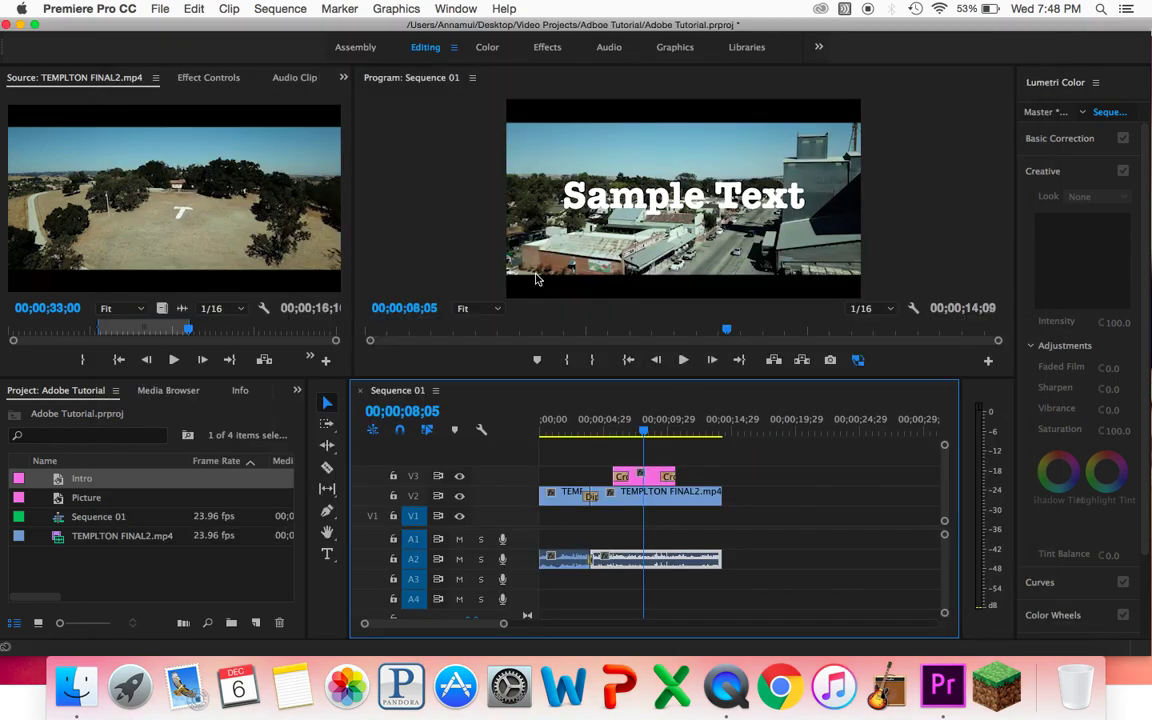